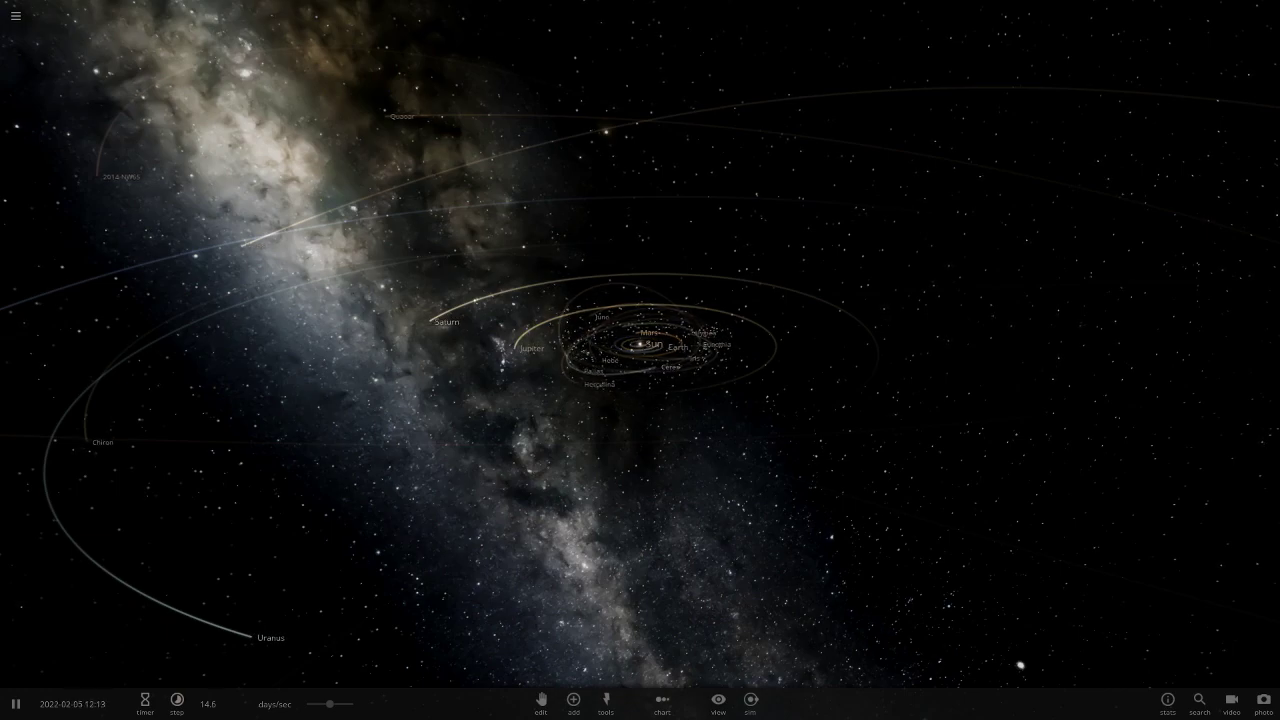
Step: Search the existing simulations for "tra" and open the Terraformed_Trappist-1_System simulation
click(15, 15)
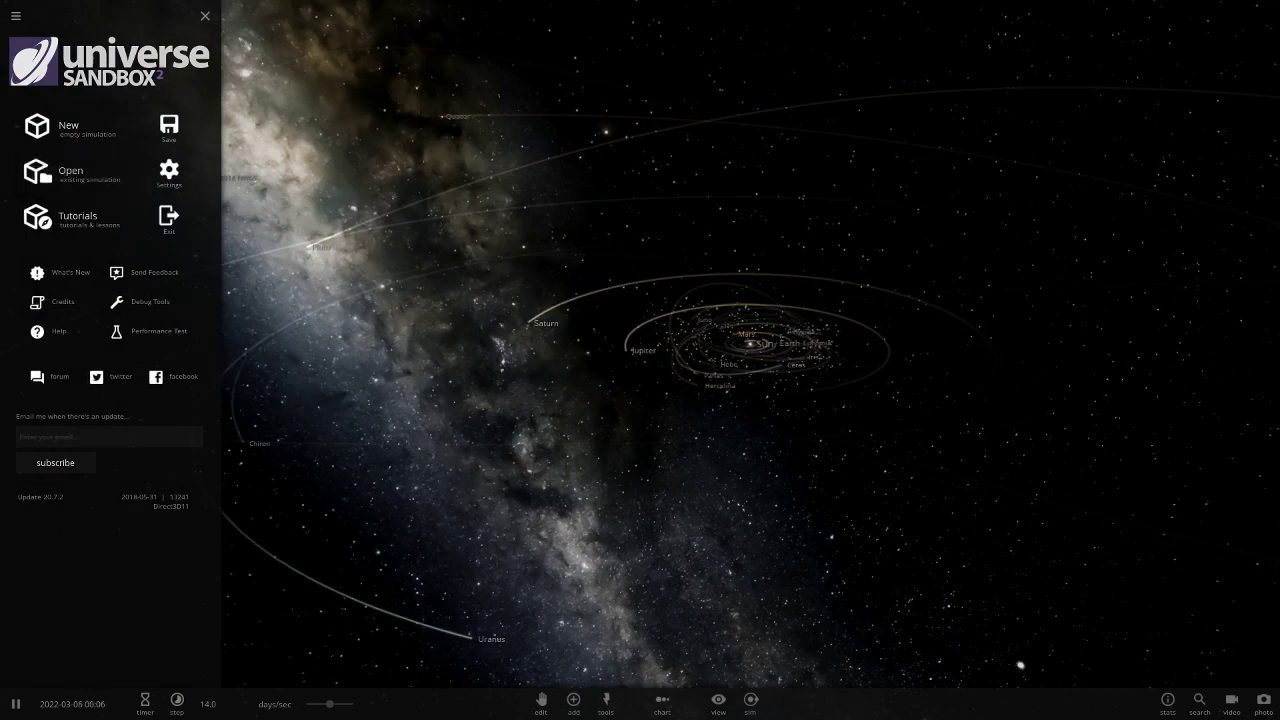
click(50, 171)
text(Tewr)
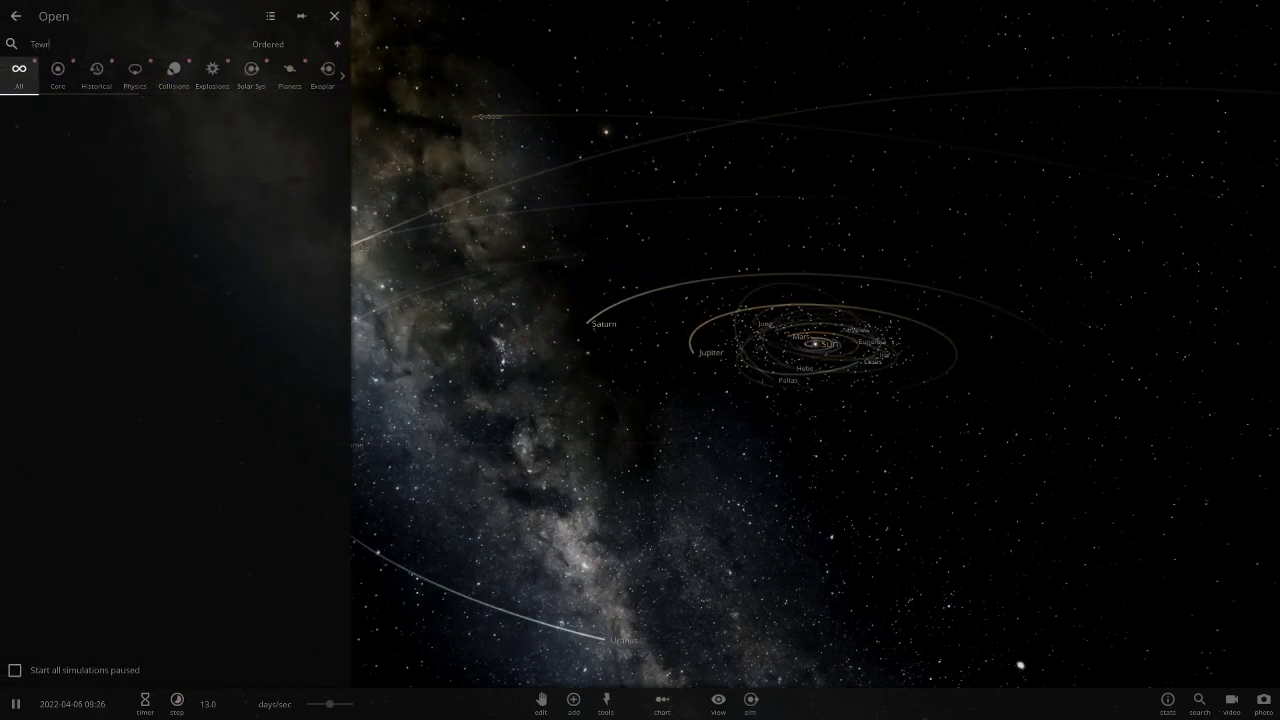
key(BackSpace)
key(BackSpace)
text(r)
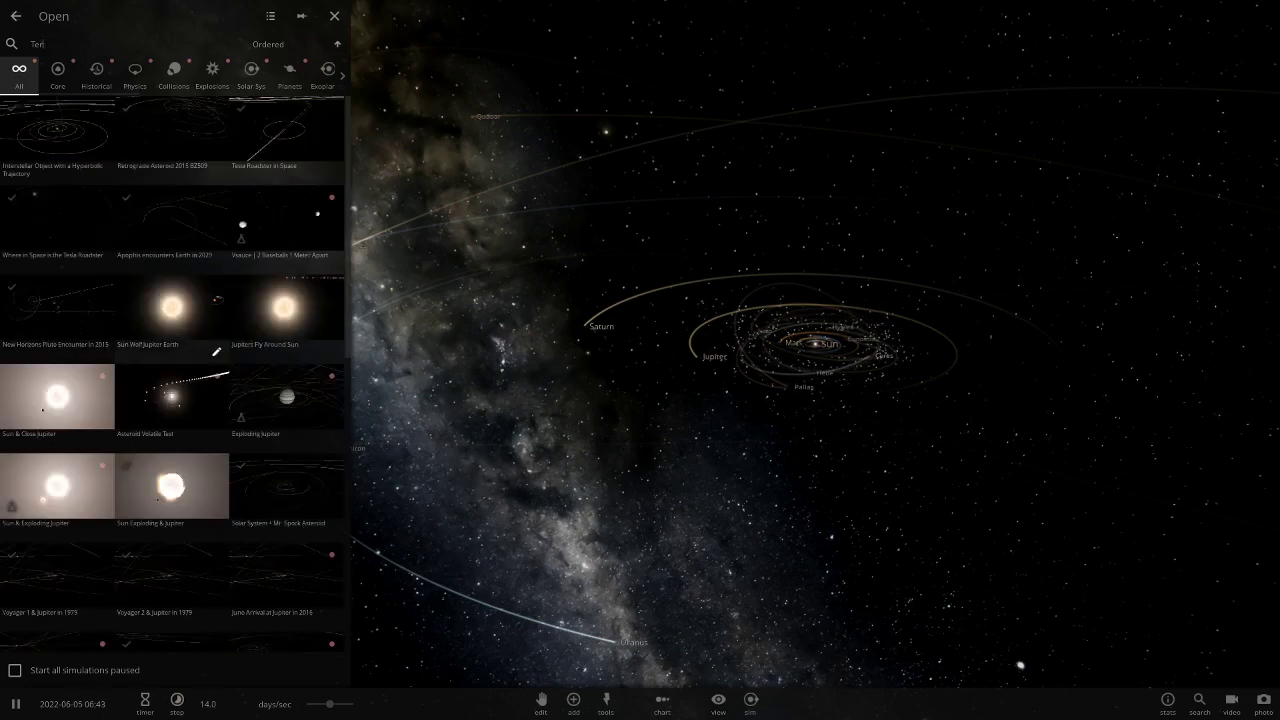
text(a)
key(BackSpace)
key(BackSpace)
key(BackSpace)
key(BackSpace)
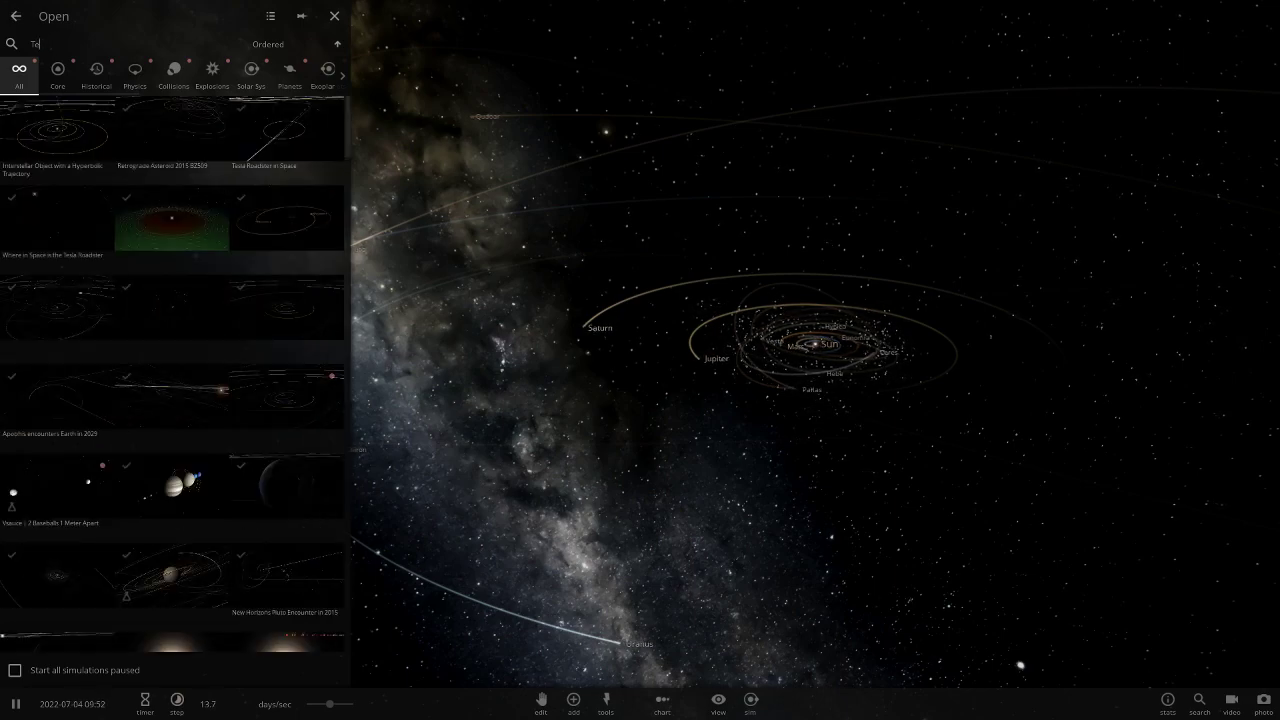
text(ra)
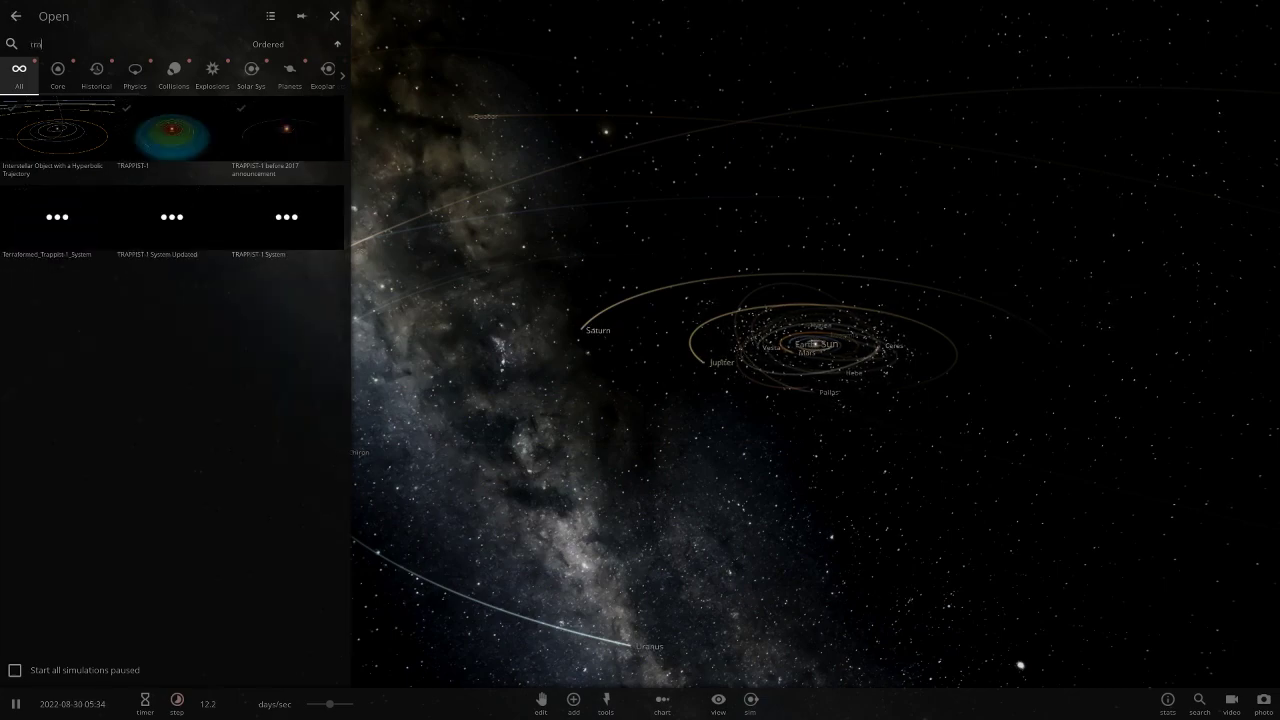
mouse_move(60, 225)
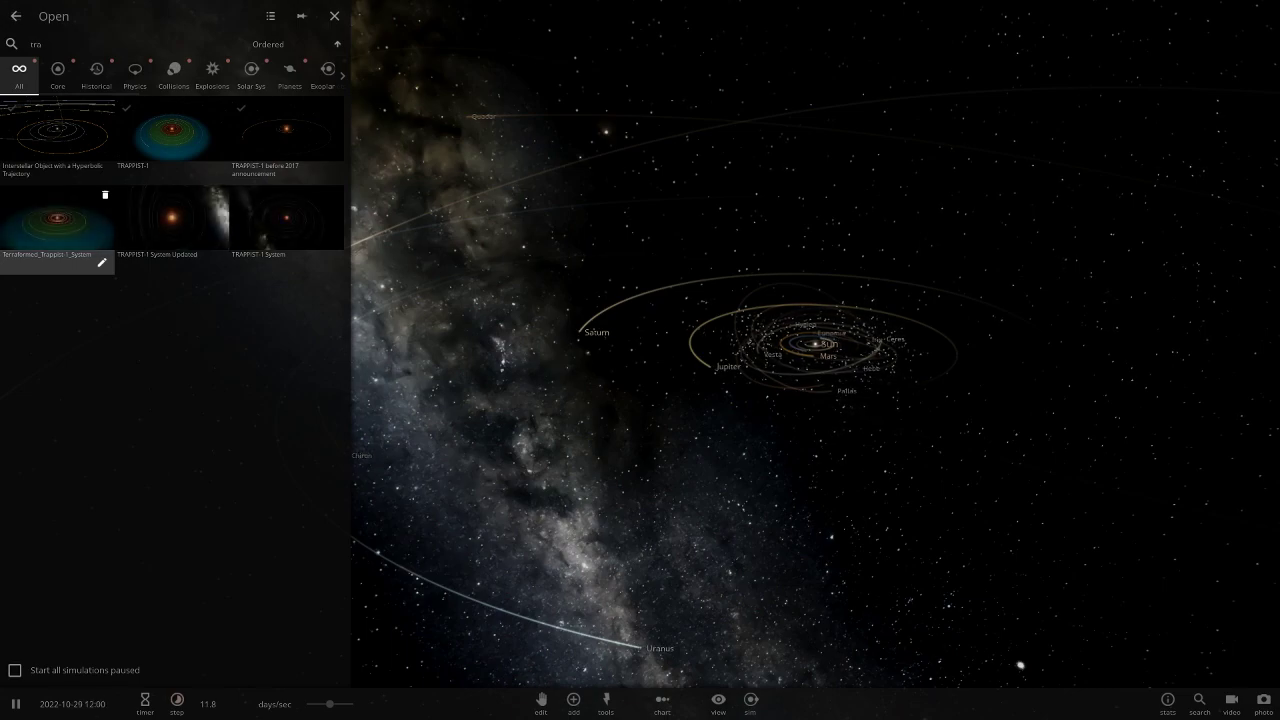
click(60, 225)
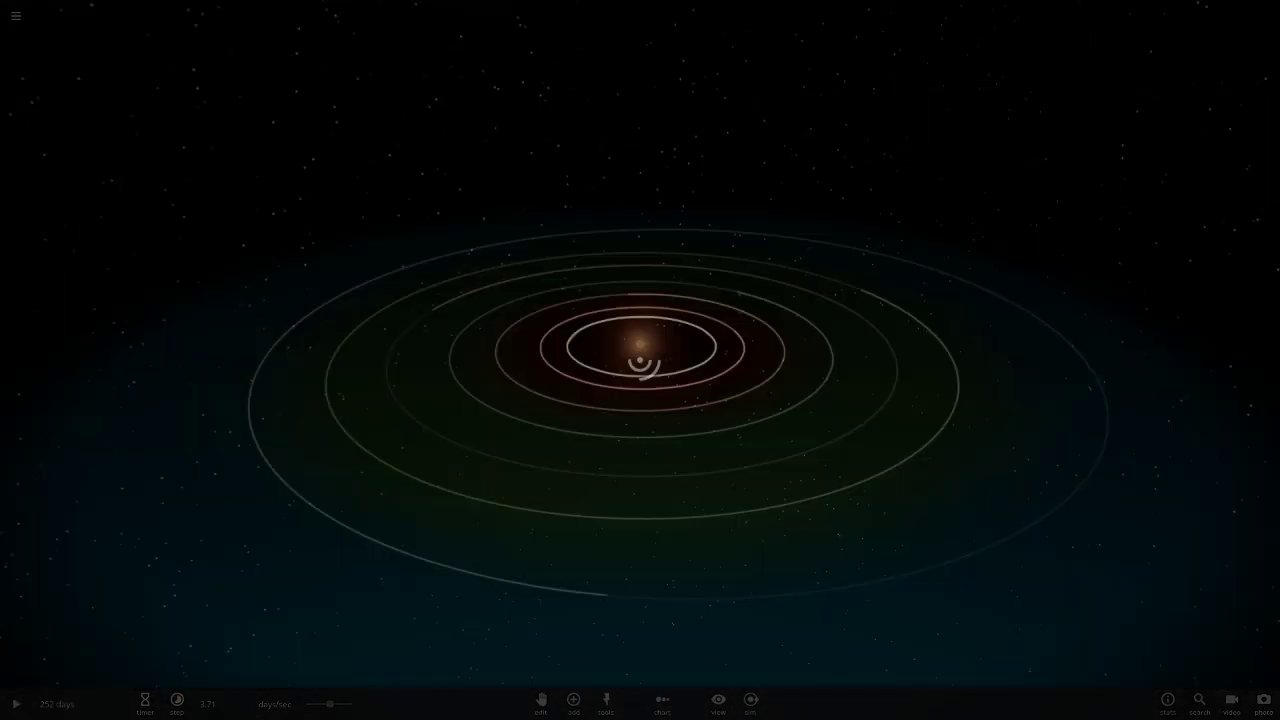
Step: Turn off the habitable zone display around TRAPPIST-1
scroll(640, 344, down, 8)
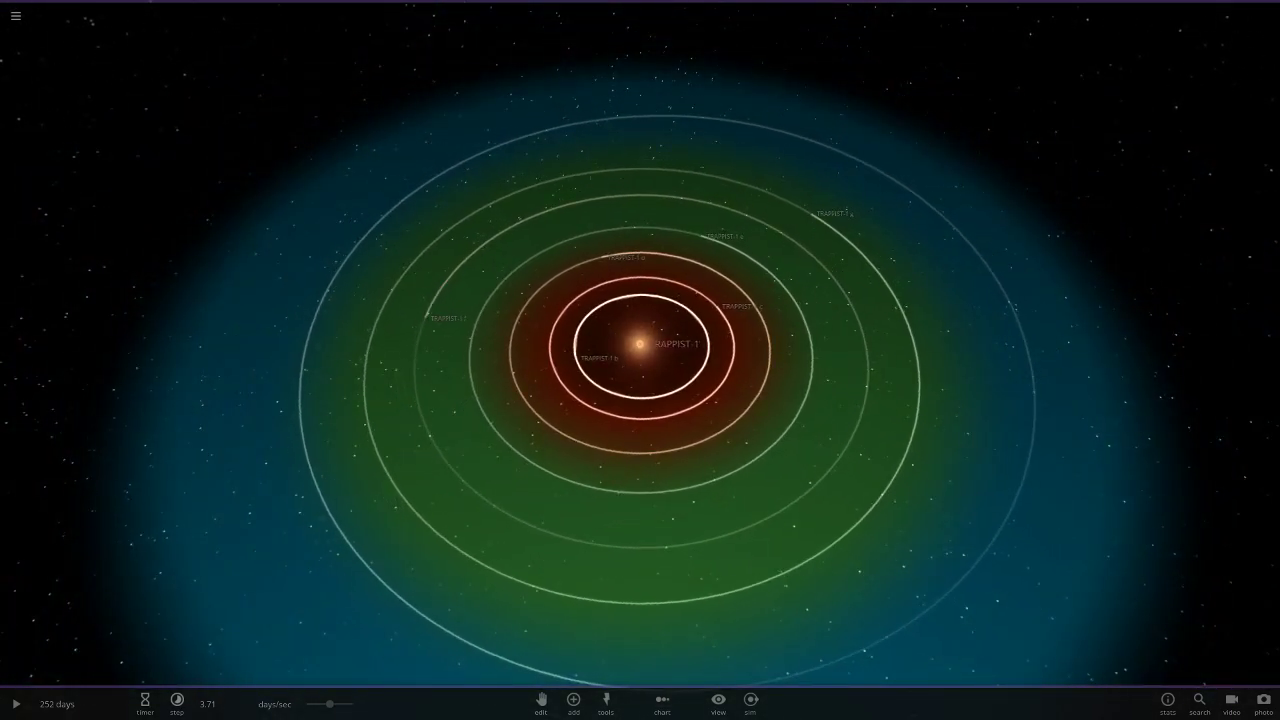
click(718, 699)
click(671, 664)
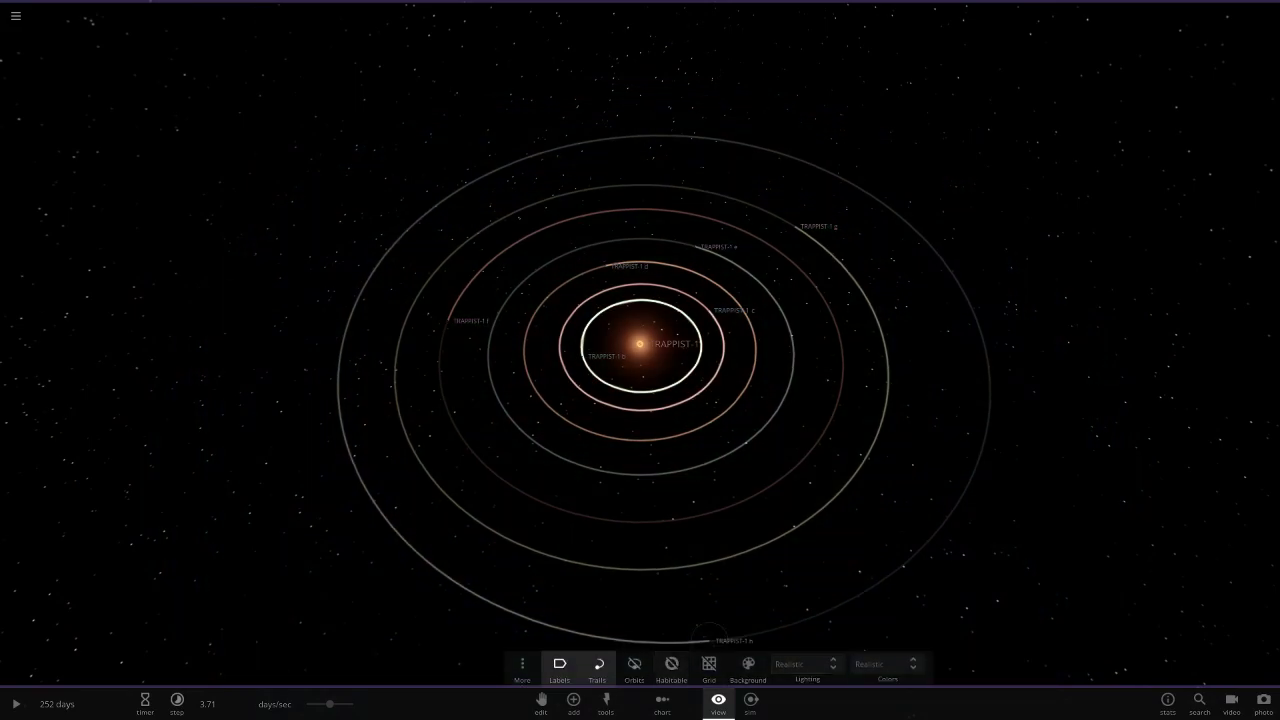
Step: Focus on the star TRAPPIST-1 and view it up close
scroll(640, 344, up, 3)
double_click(640, 344)
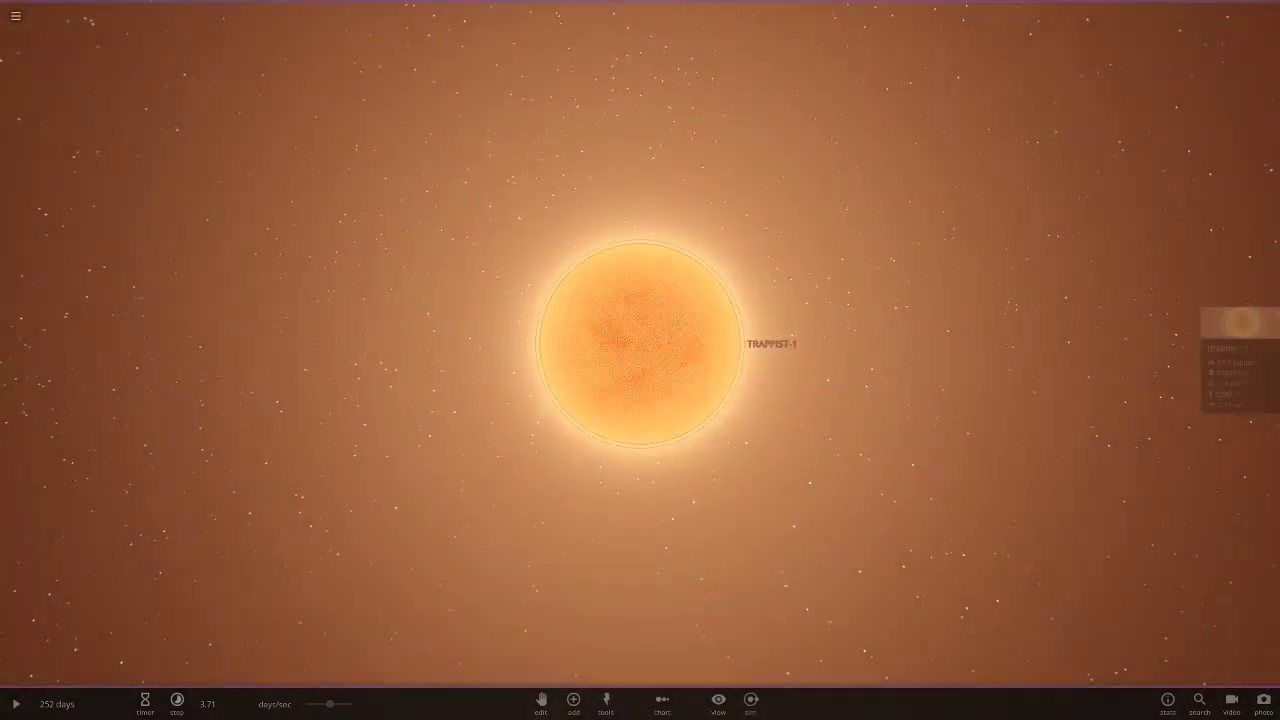
scroll(640, 344, down, 5)
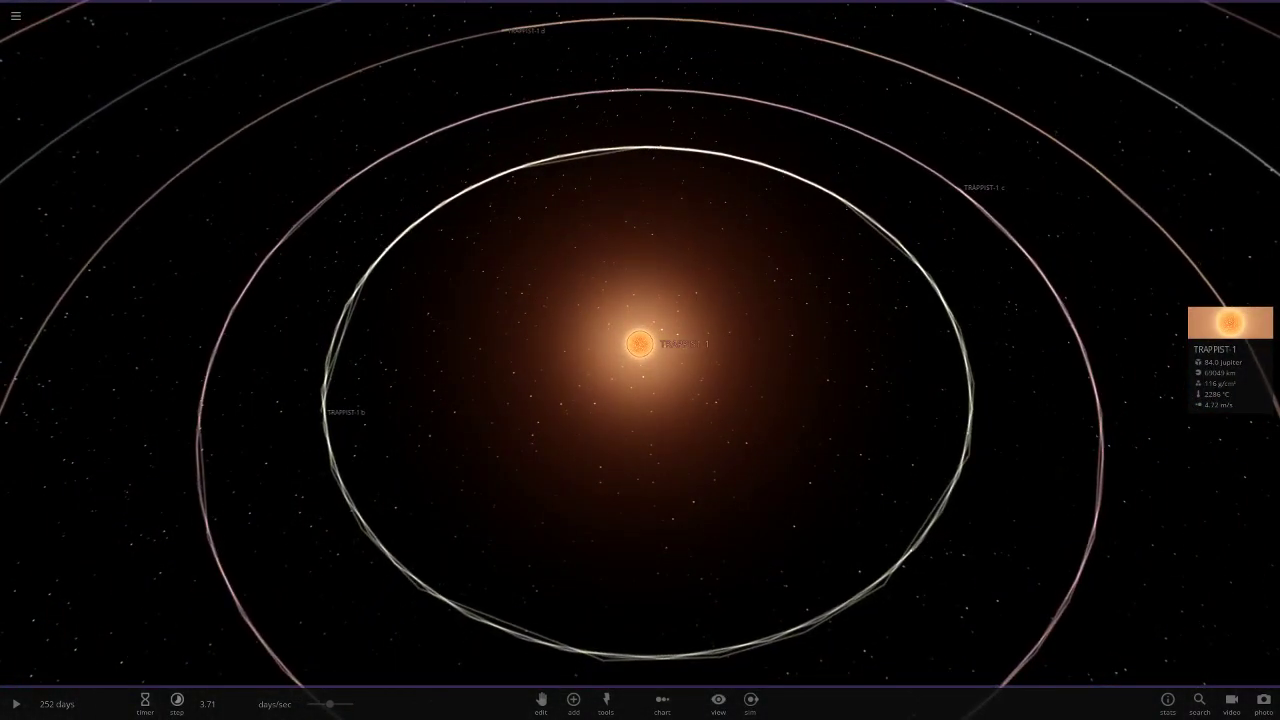
Step: Focus on the planet TRAPPIST-1 b and examine its surface, overview properties and appearance settings
double_click(316, 413)
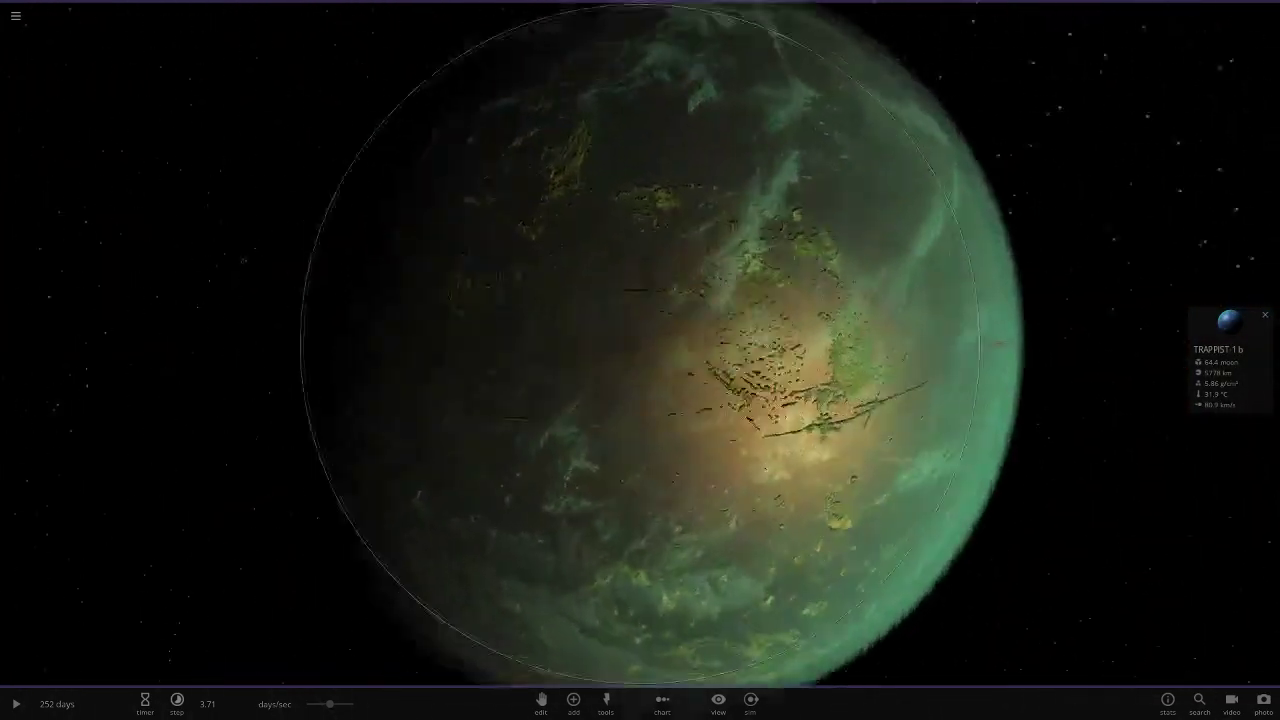
scroll(640, 344, down, 5)
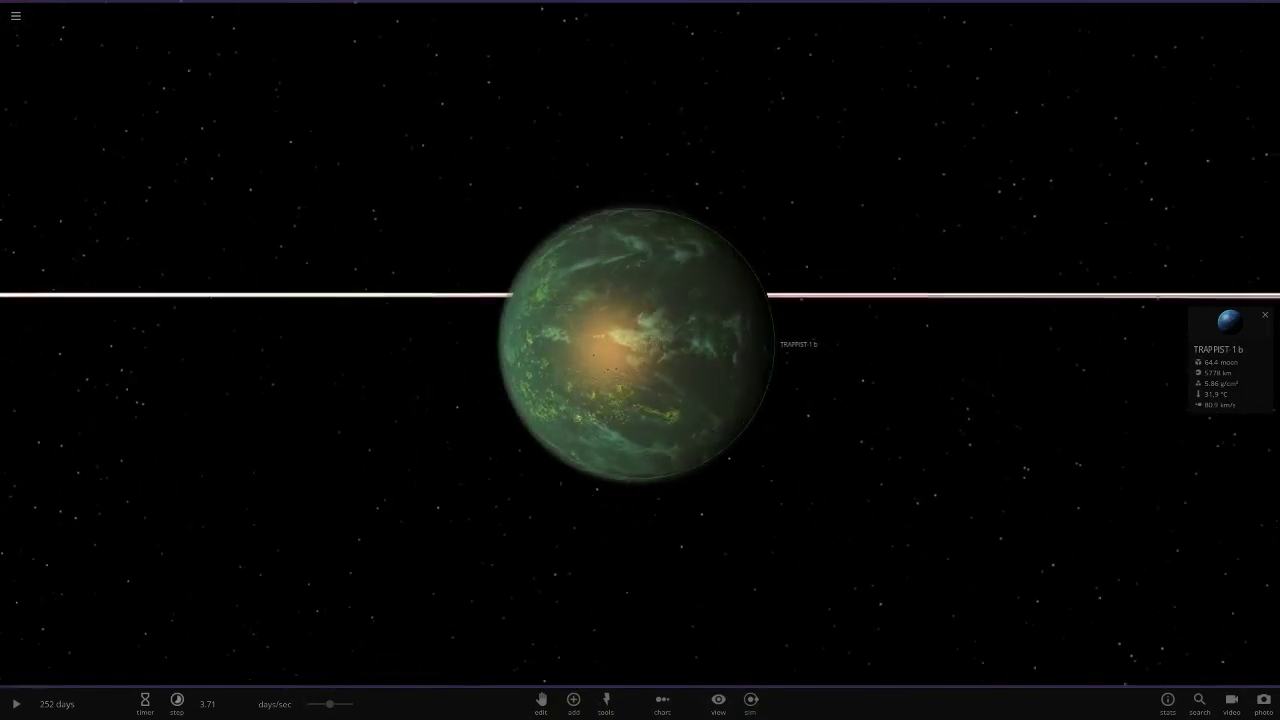
scroll(640, 344, up, 5)
click(1229, 358)
scroll(1156, 430, down, 3)
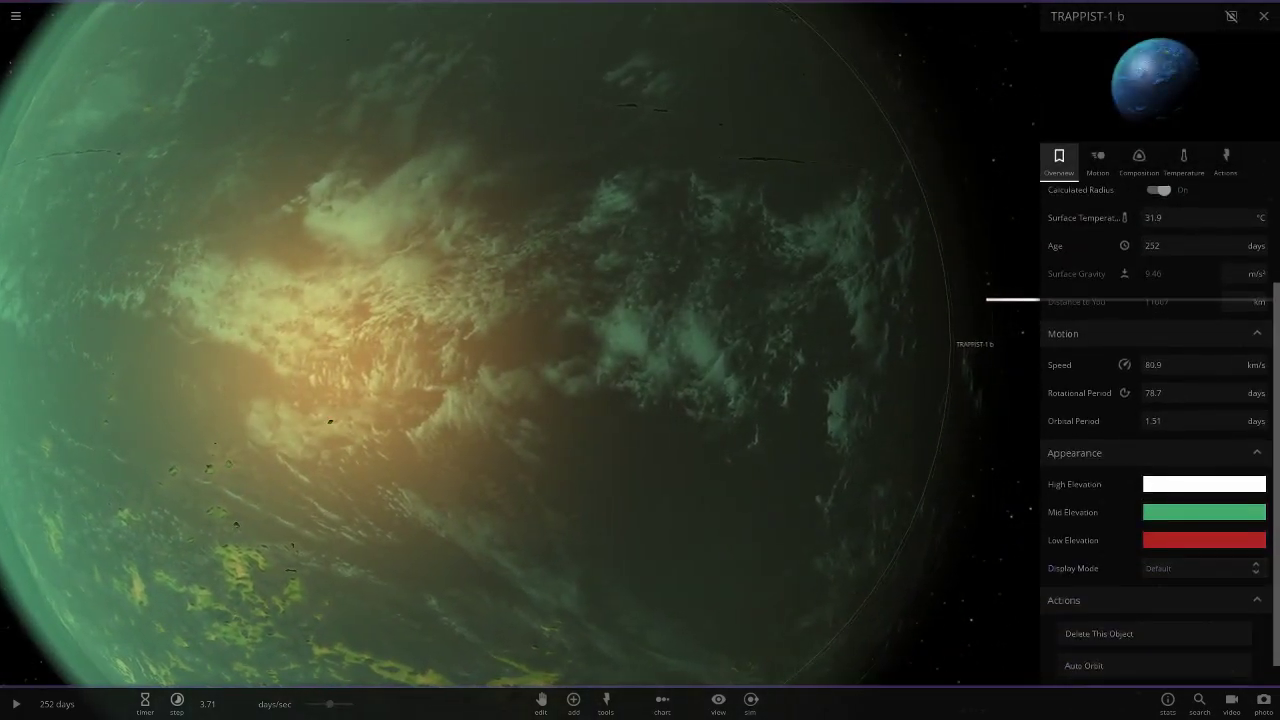
scroll(640, 344, down, 5)
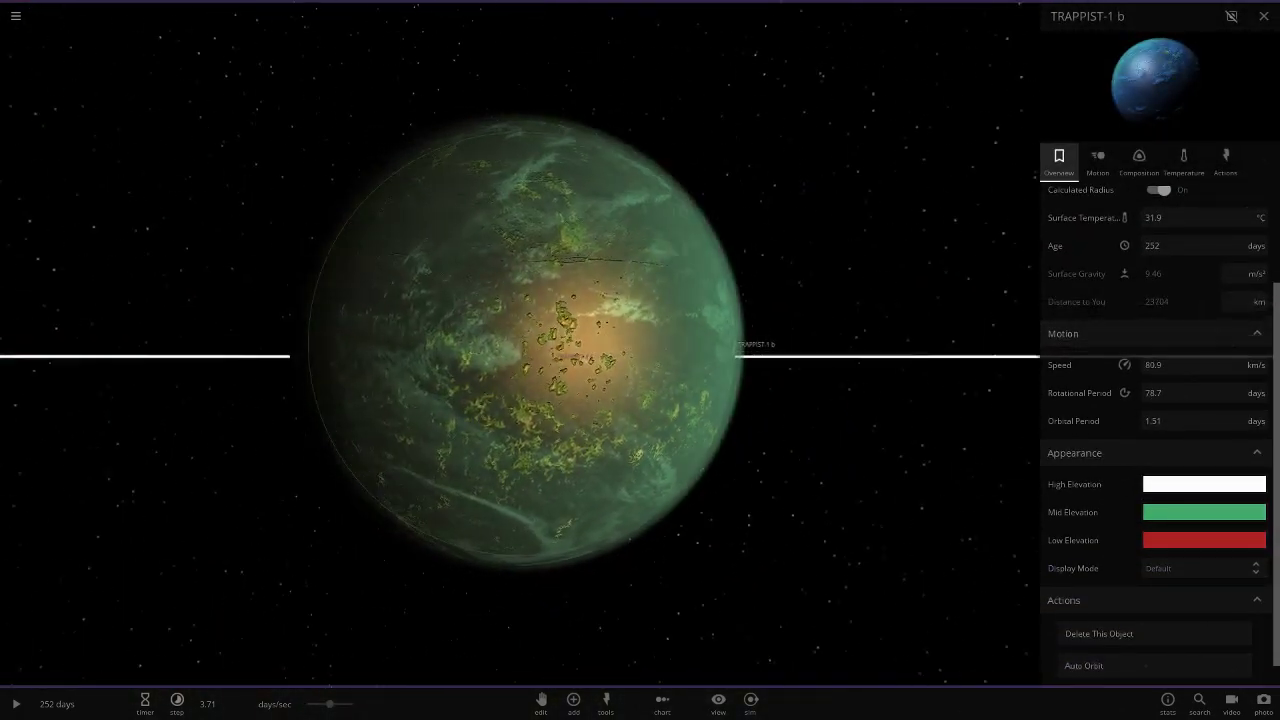
scroll(640, 344, up, 5)
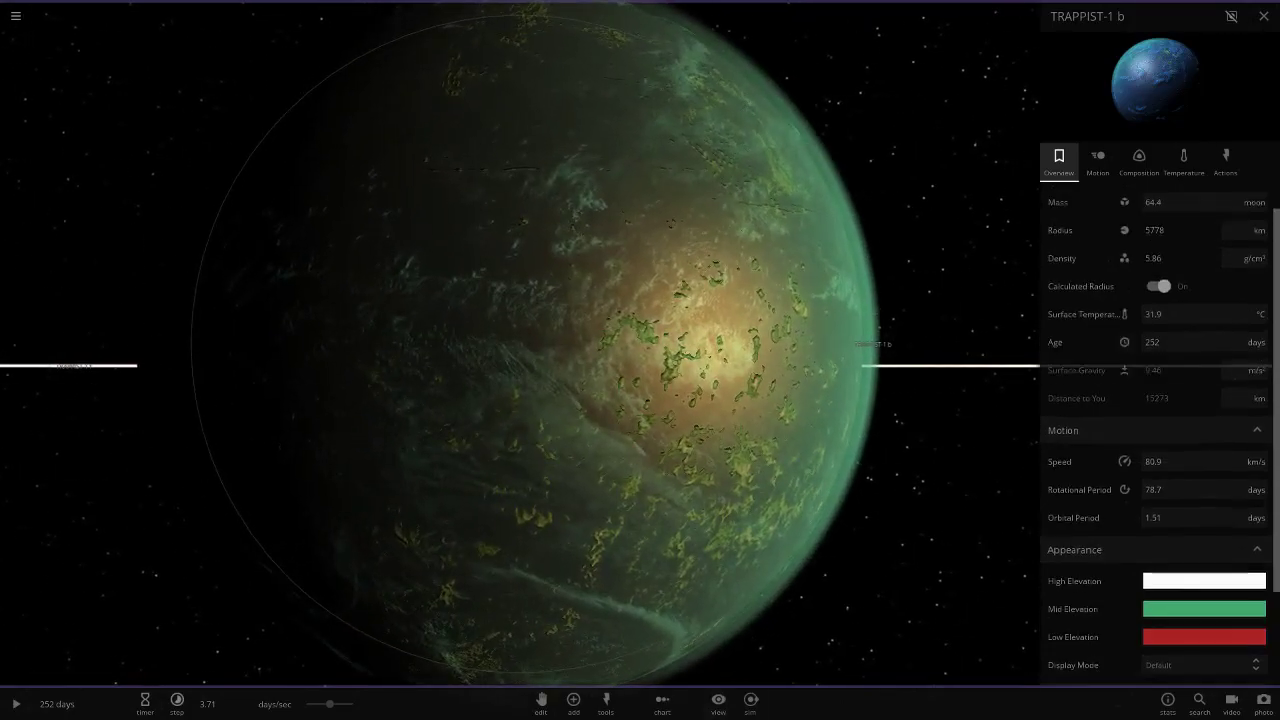
Step: View TRAPPIST-1 b under Flash Light lighting and return the lighting to Realistic
click(718, 704)
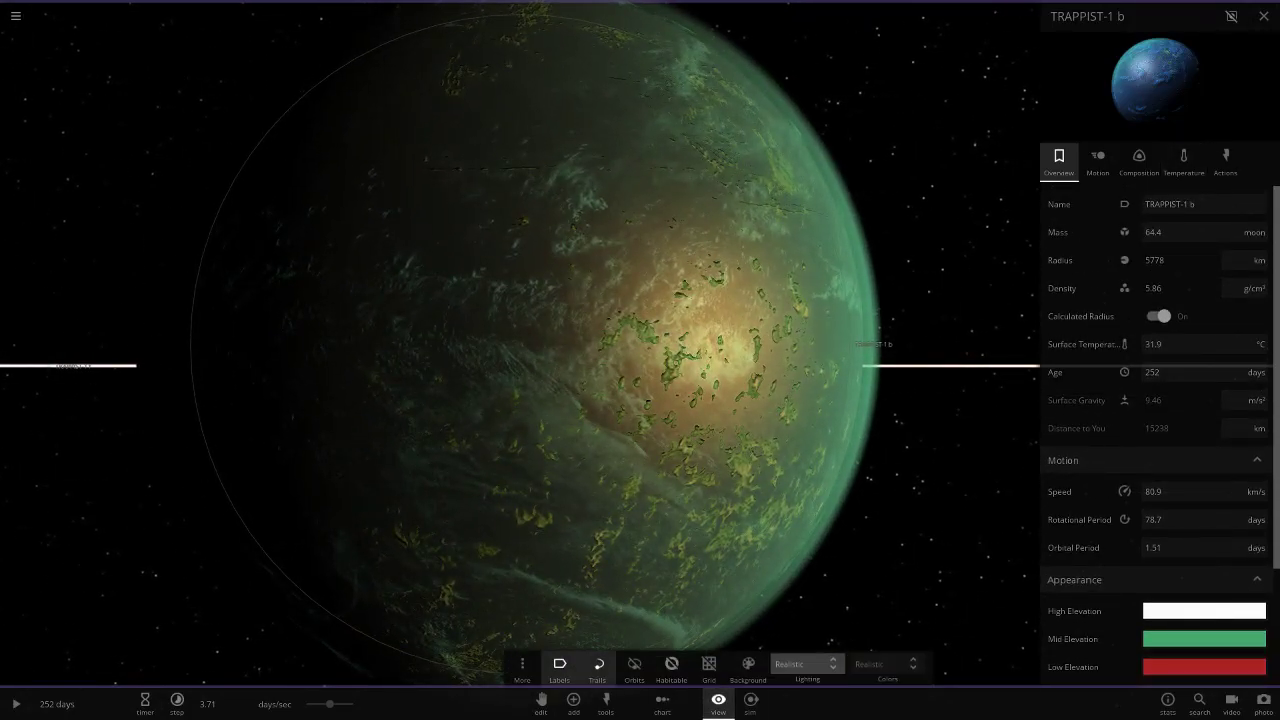
click(806, 664)
click(796, 700)
scroll(640, 344, down, 5)
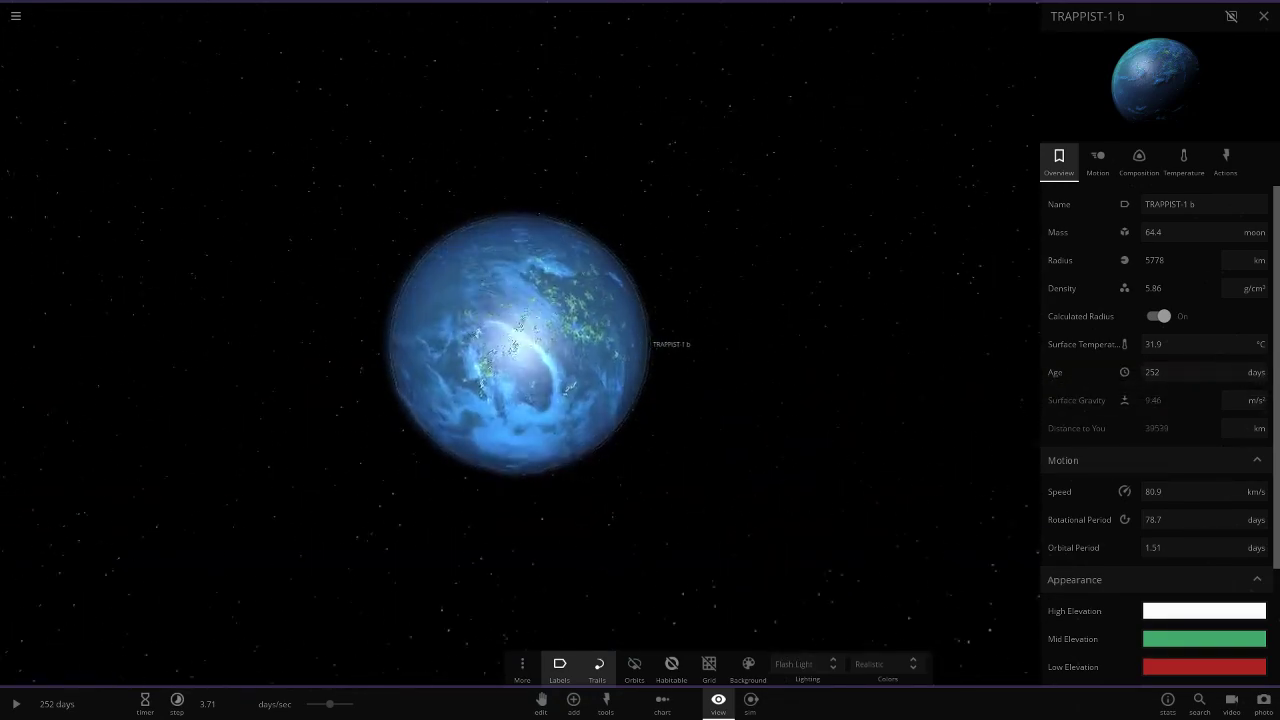
scroll(518, 344, up, 3)
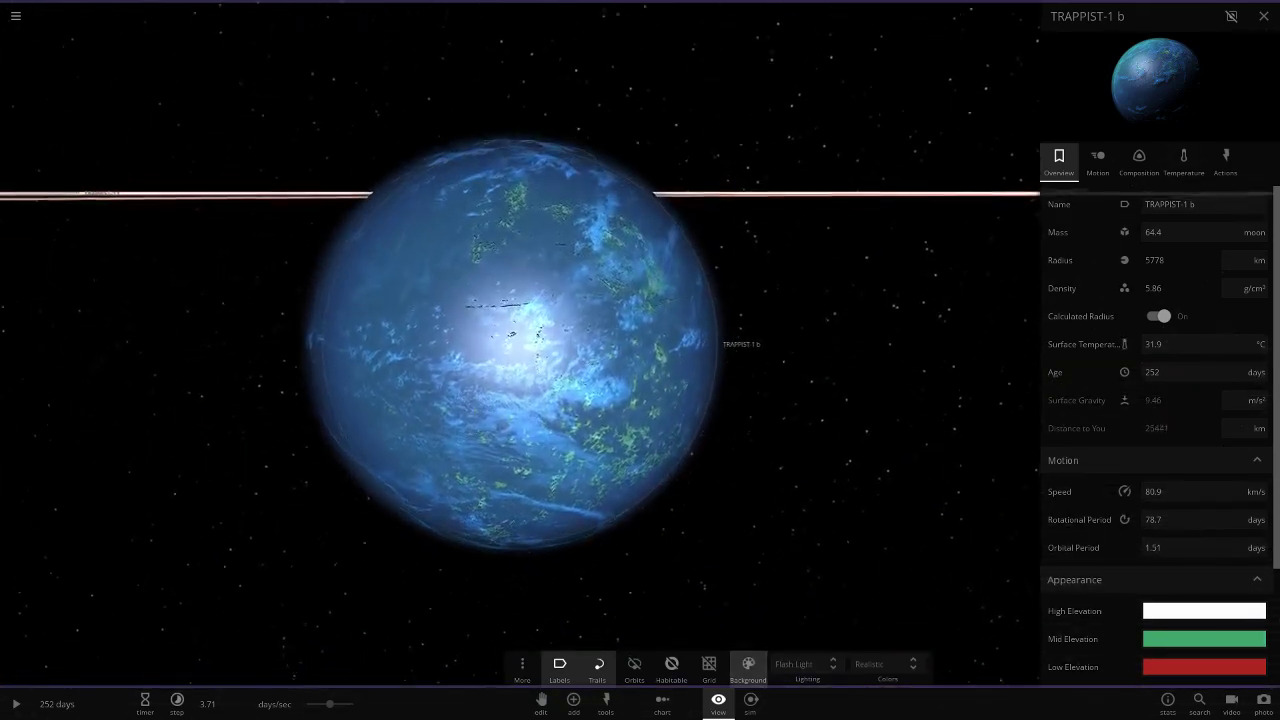
click(800, 664)
click(800, 616)
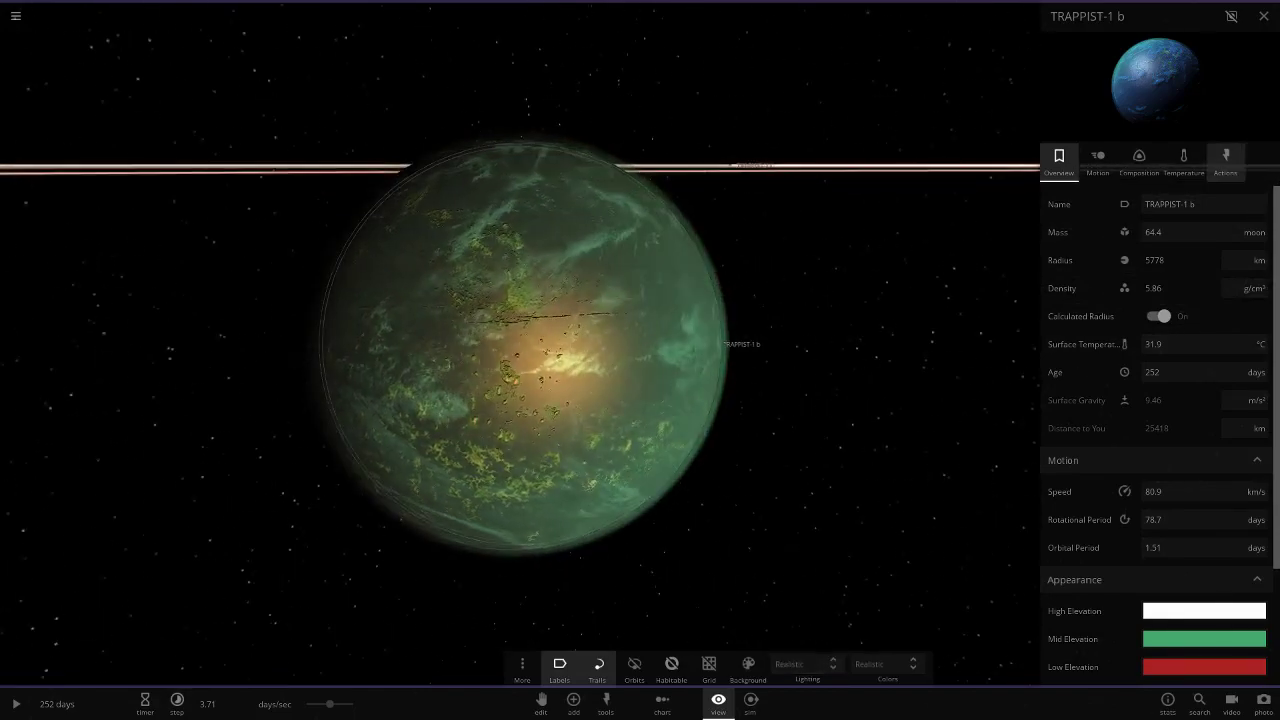
Step: Examine the composition properties of TRAPPIST-1 b, including its Earth similarity and life likelihood
scroll(520, 344, down, 3)
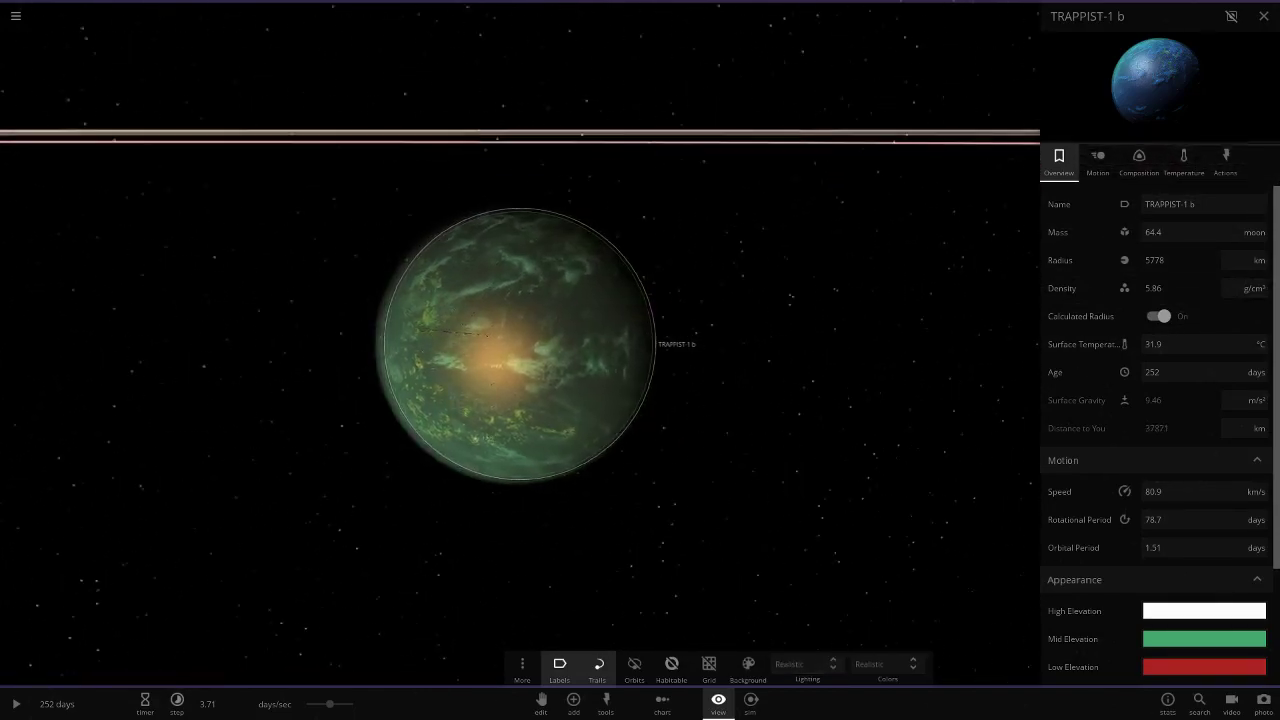
click(1139, 162)
scroll(1156, 436, down, 5)
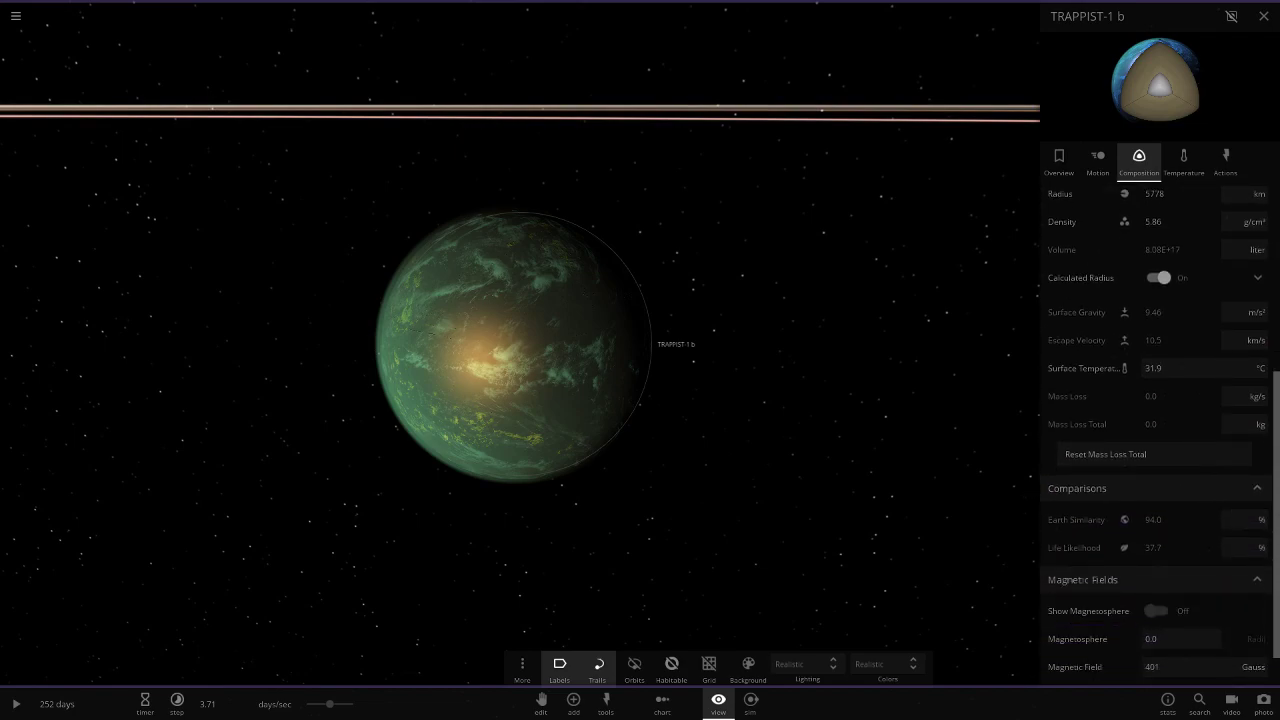
Step: Focus on the planet TRAPPIST-1 c and examine its surface, composition properties and comparisons
scroll(518, 344, down, 5)
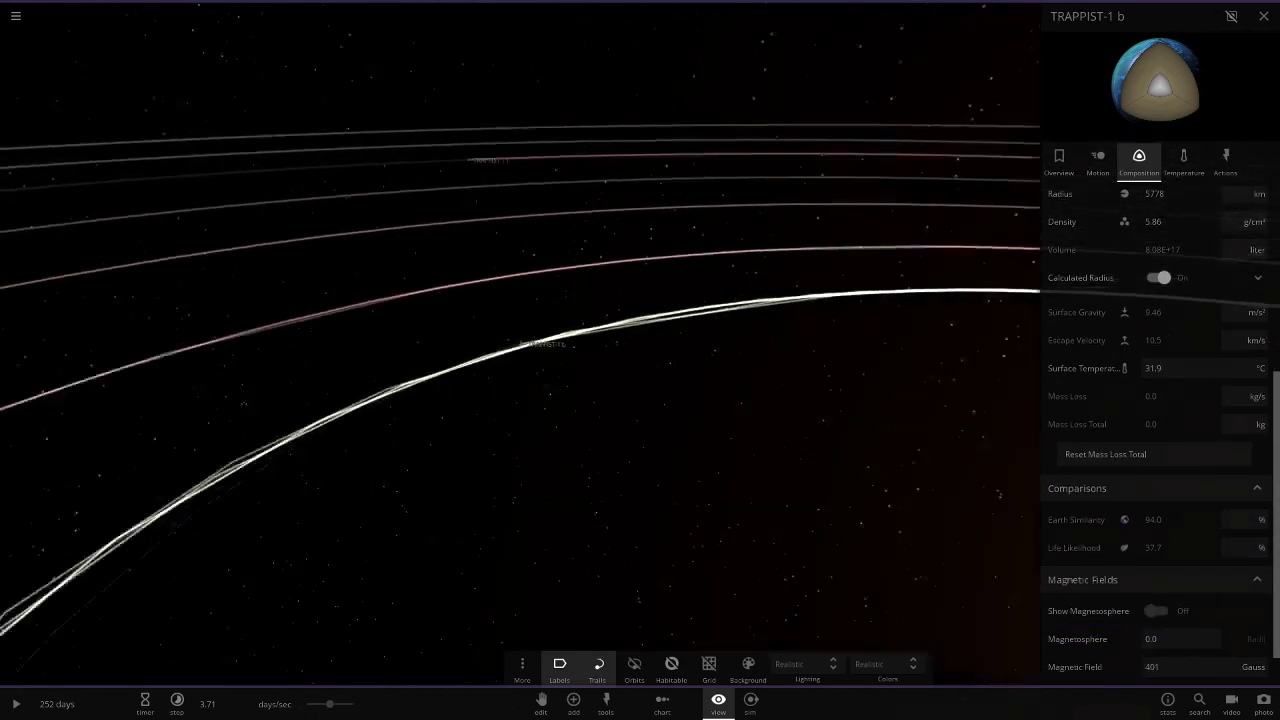
scroll(520, 344, down, 5)
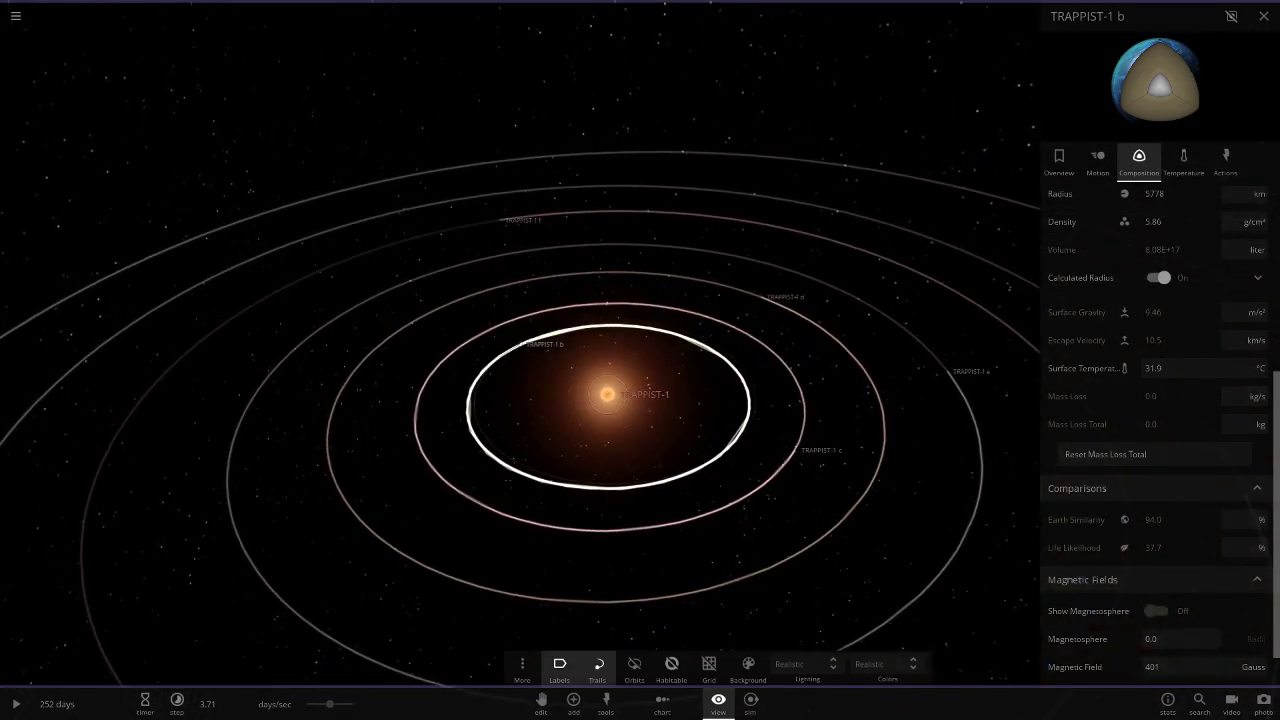
click(790, 450)
double_click(795, 450)
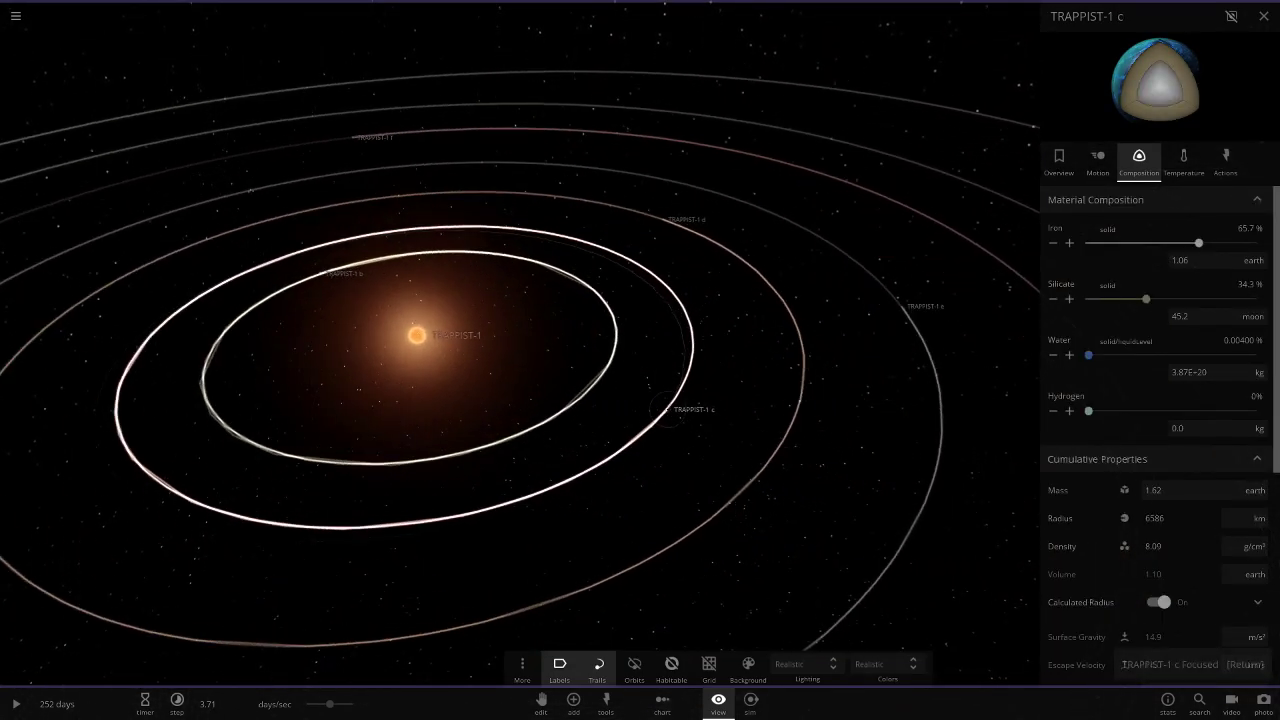
scroll(1157, 522, down, 3)
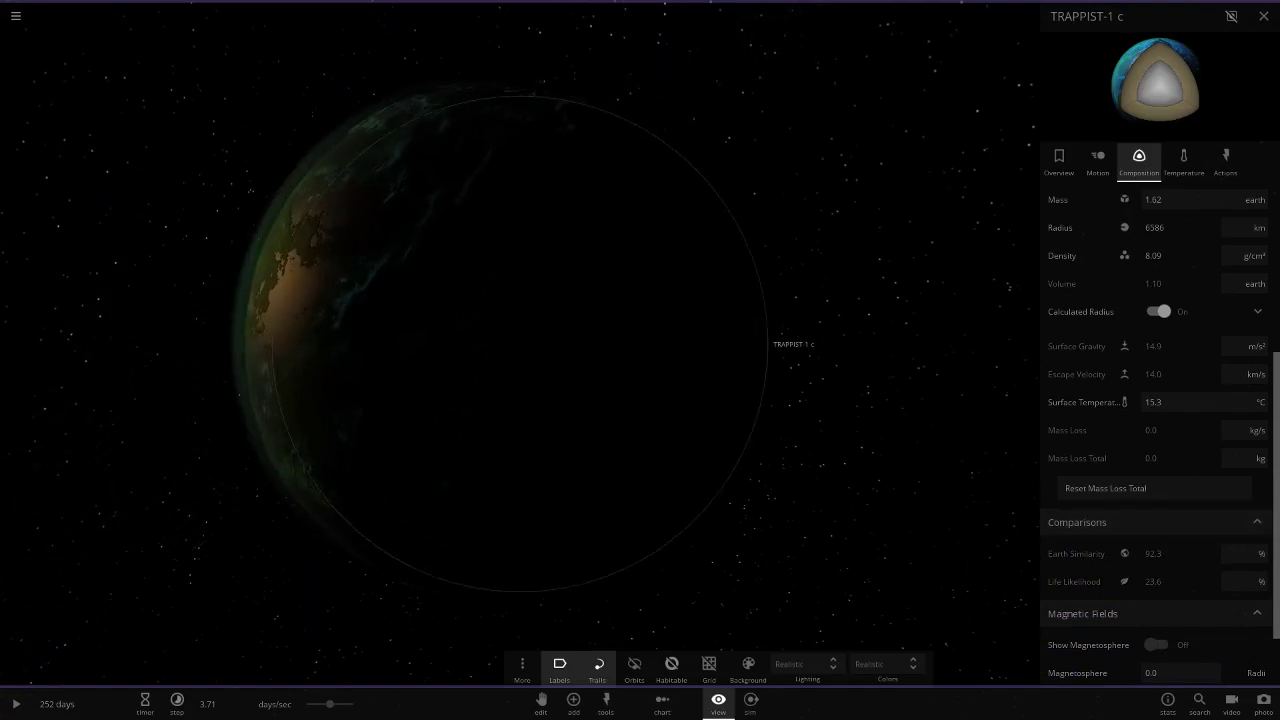
drag(520, 520, 1157, 522)
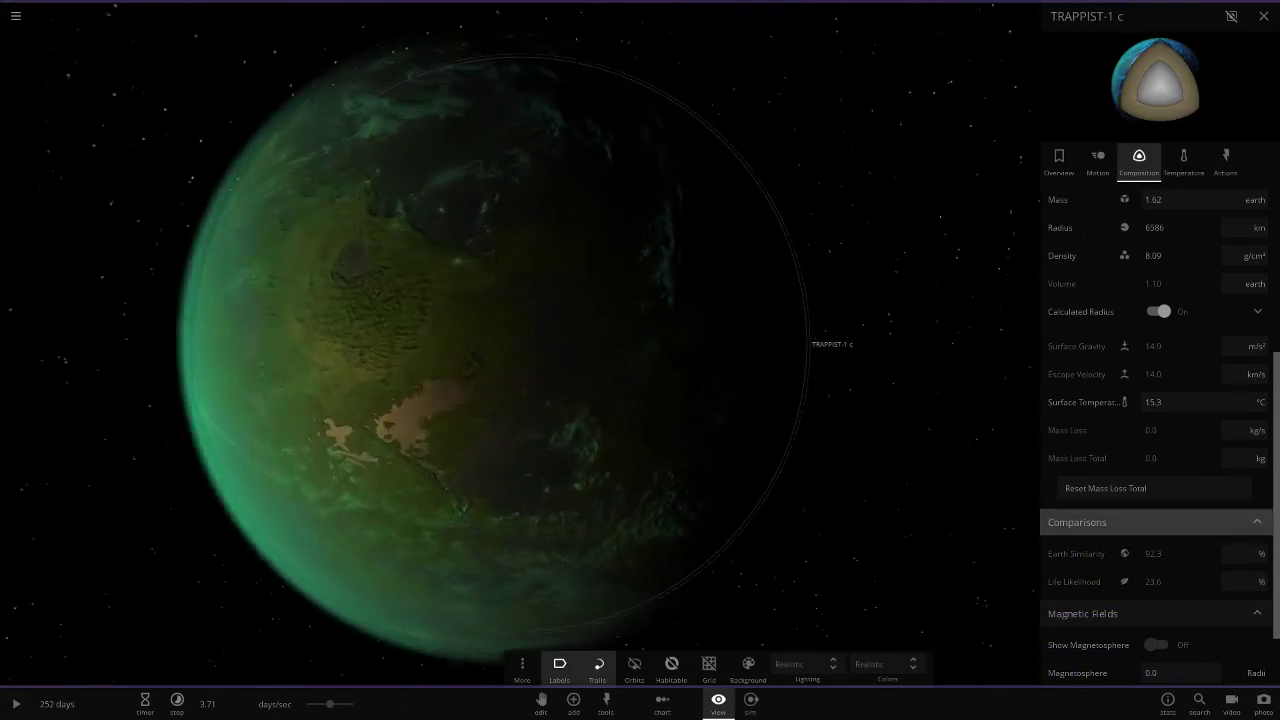
Step: Focus on the planet TRAPPIST-1 d and examine its material composition, surface temperature and comparisons
scroll(520, 344, down, 3)
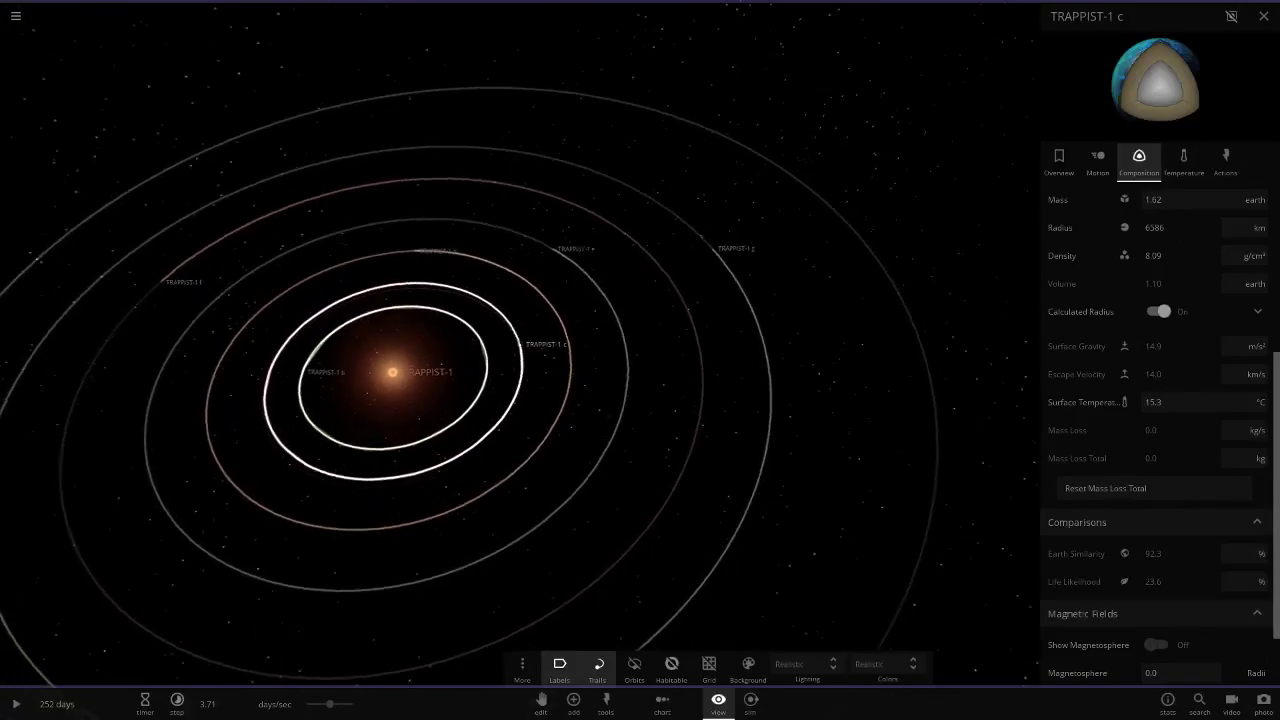
click(418, 238)
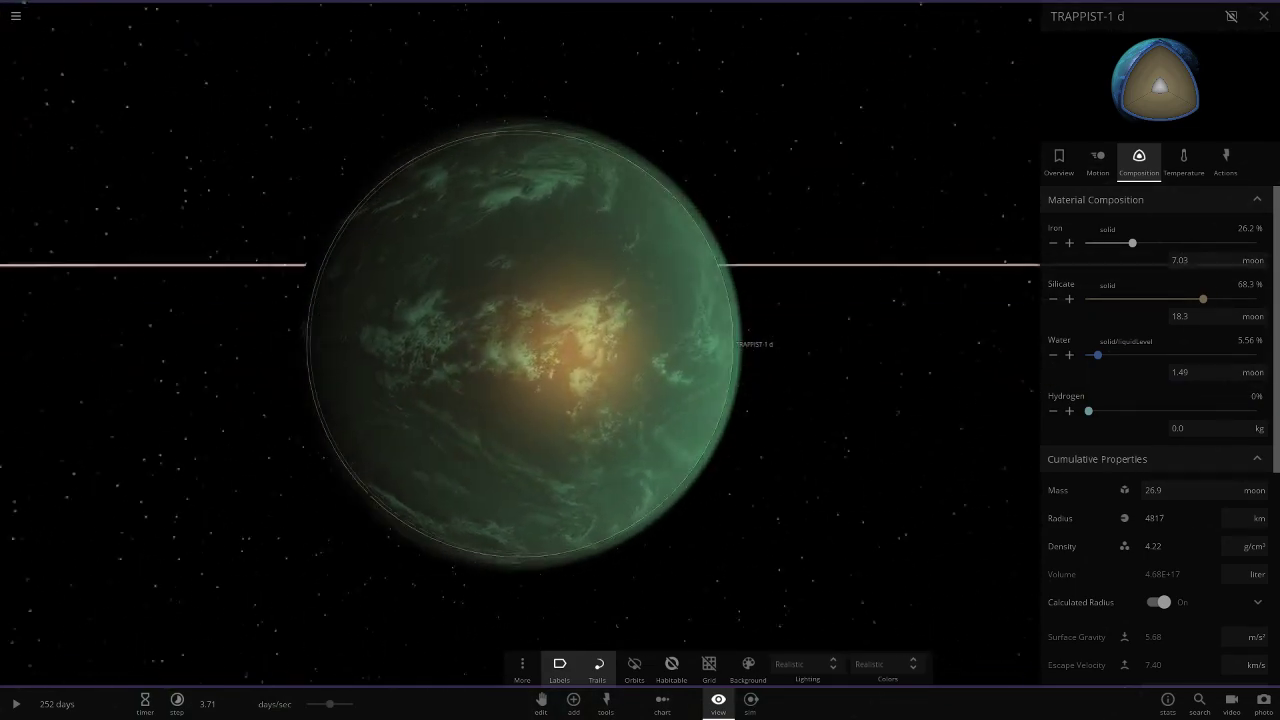
scroll(1155, 420, down, 5)
scroll(1155, 440, down, 3)
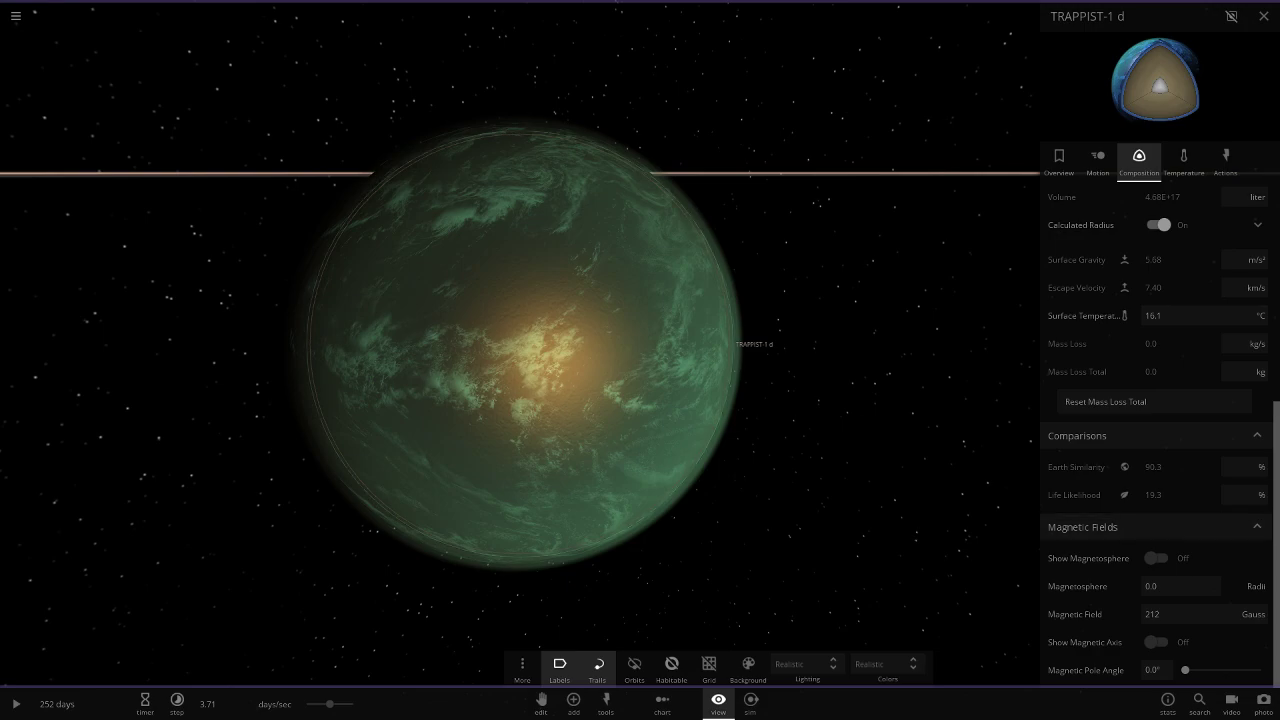
Step: Focus on the planet TRAPPIST-1 e and examine its composition, overview properties and surface
scroll(520, 345, down, 5)
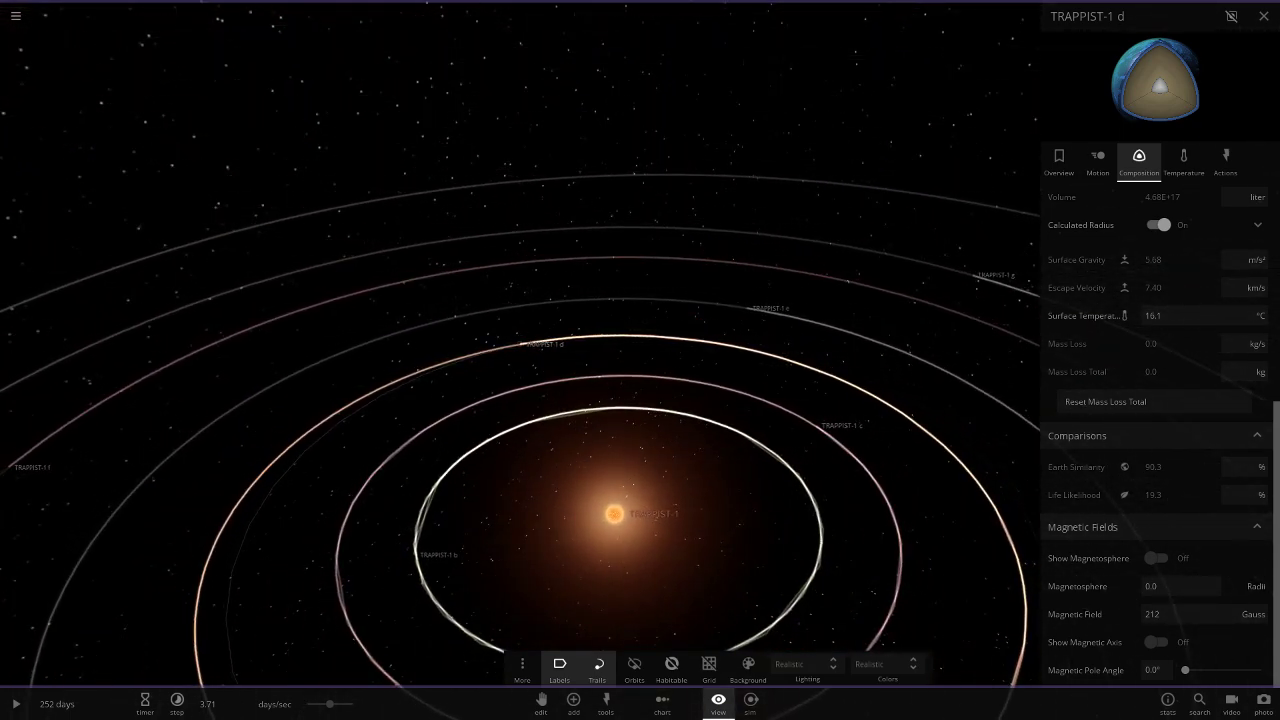
double_click(749, 308)
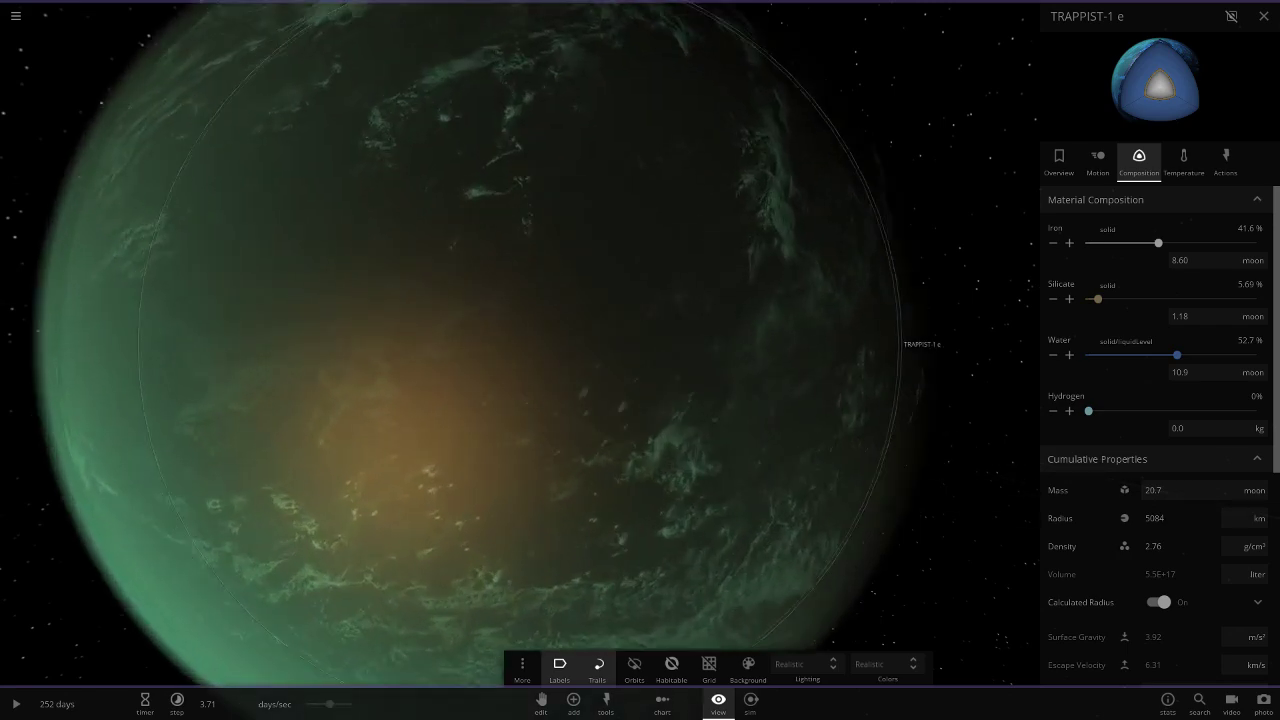
scroll(1158, 437, down, 5)
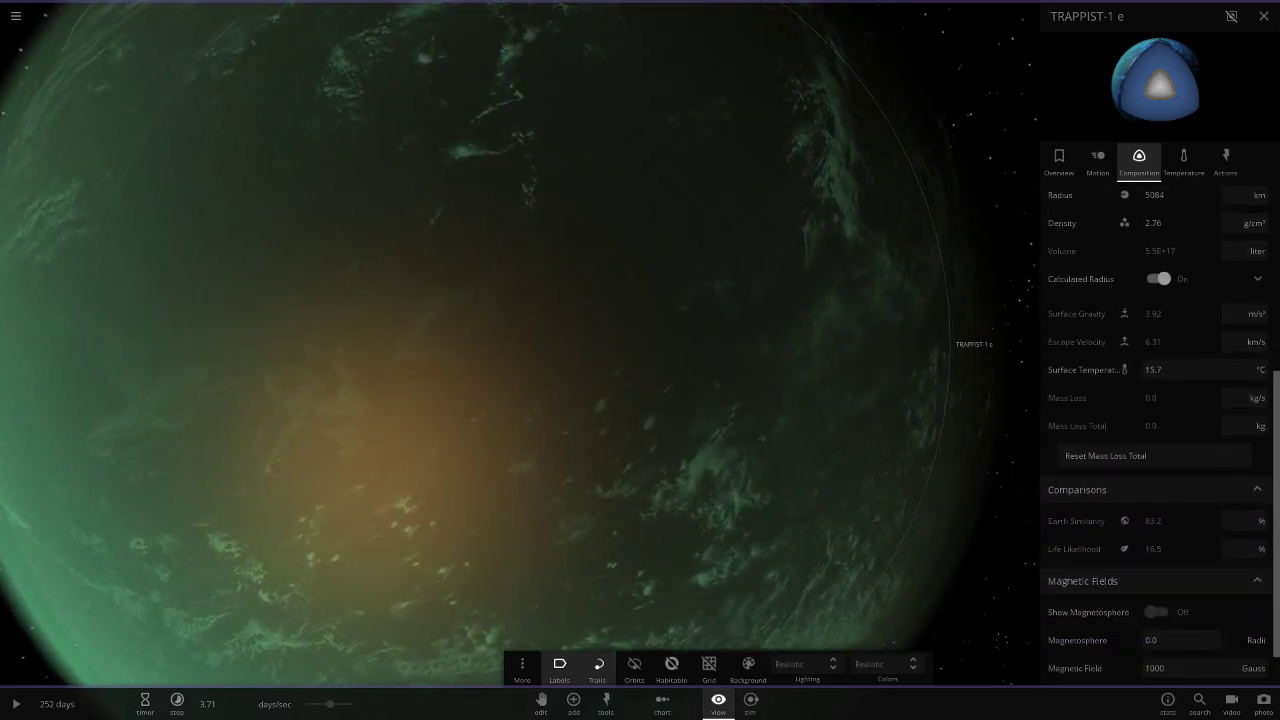
scroll(519, 344, down, 3)
click(1058, 162)
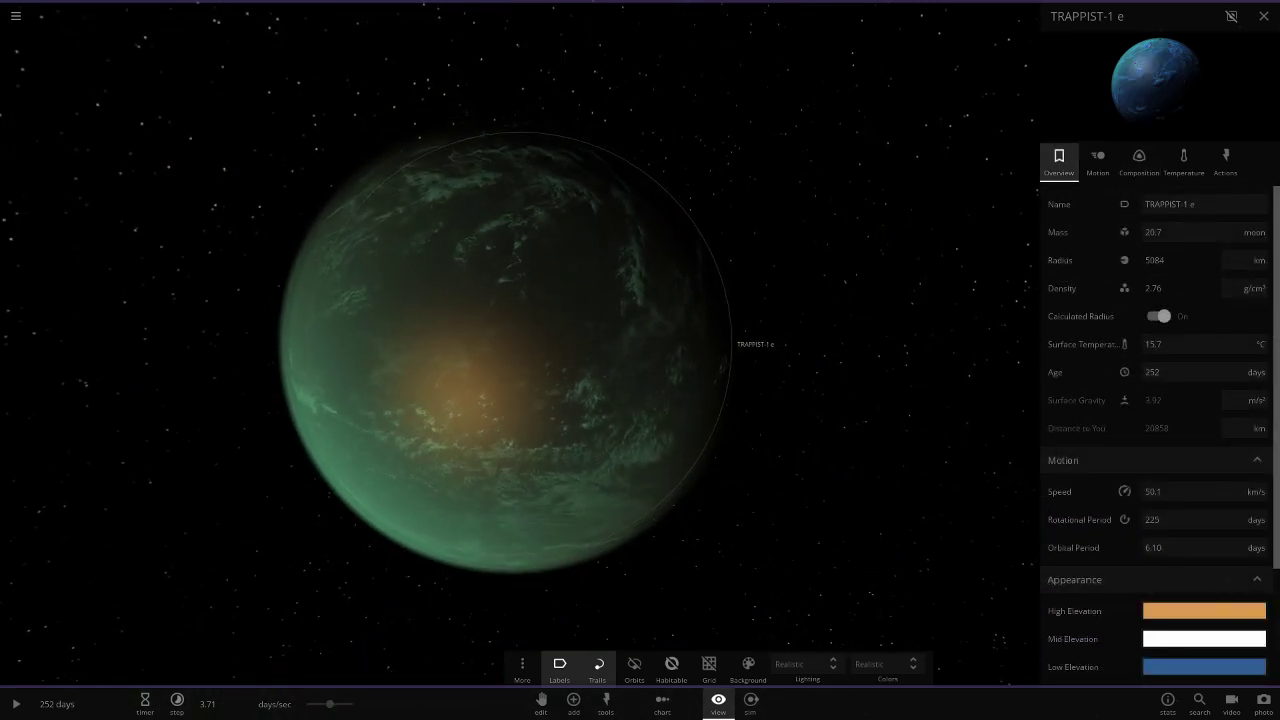
drag(460, 385, 610, 371)
scroll(519, 344, up, 3)
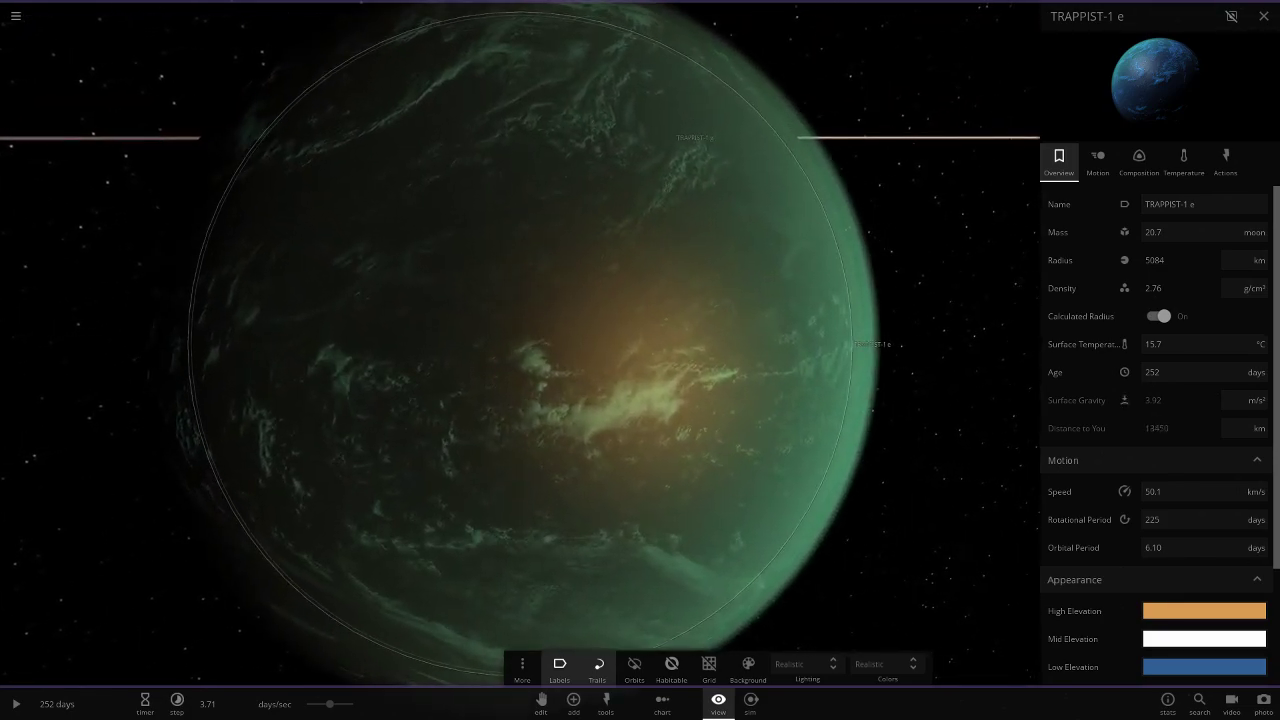
Step: Show TRAPPIST-1 e's surface pressure in atm among its temperature properties and examine the planet's surface from several angles
click(1183, 162)
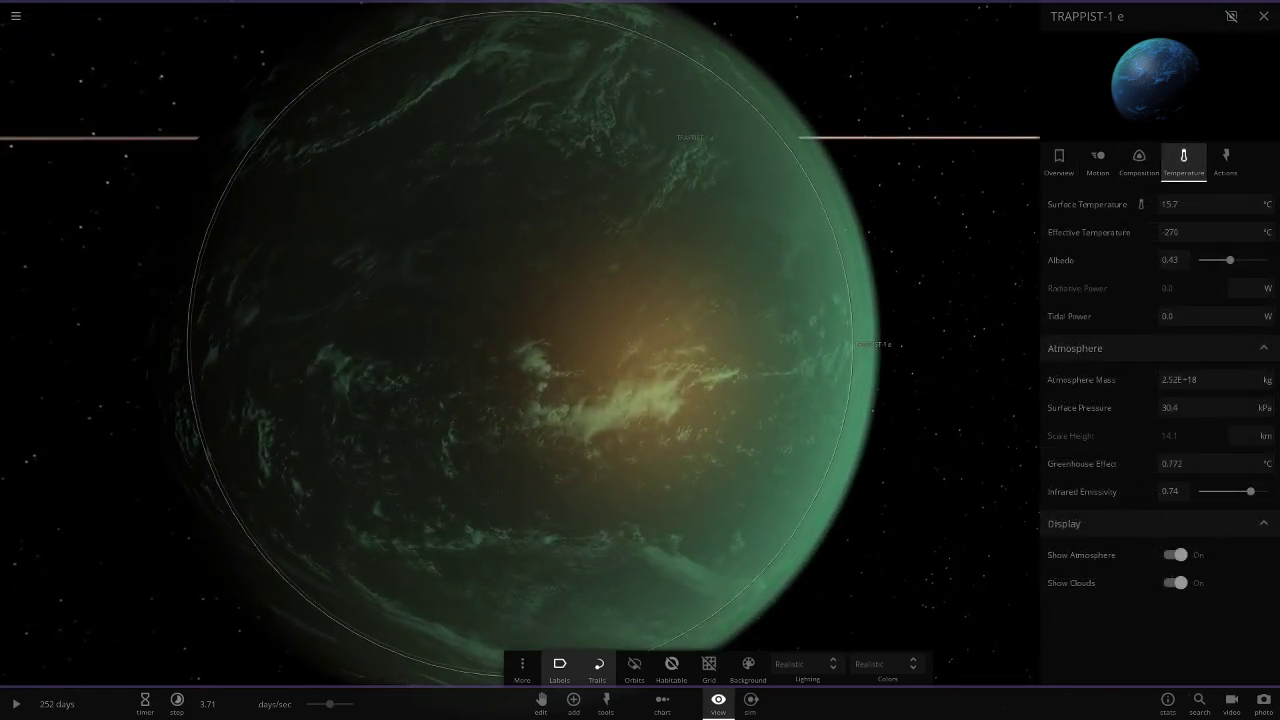
click(1251, 407)
click(1251, 368)
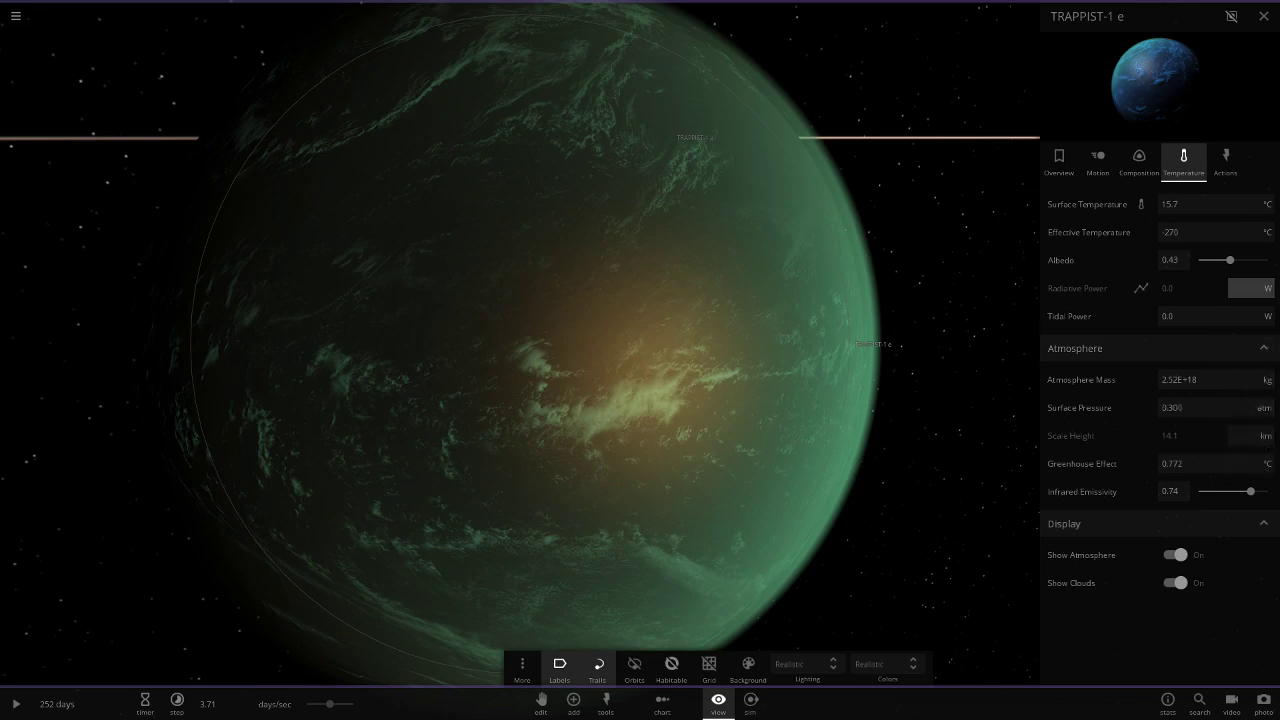
scroll(519, 344, down, 4)
drag(600, 380, 540, 250)
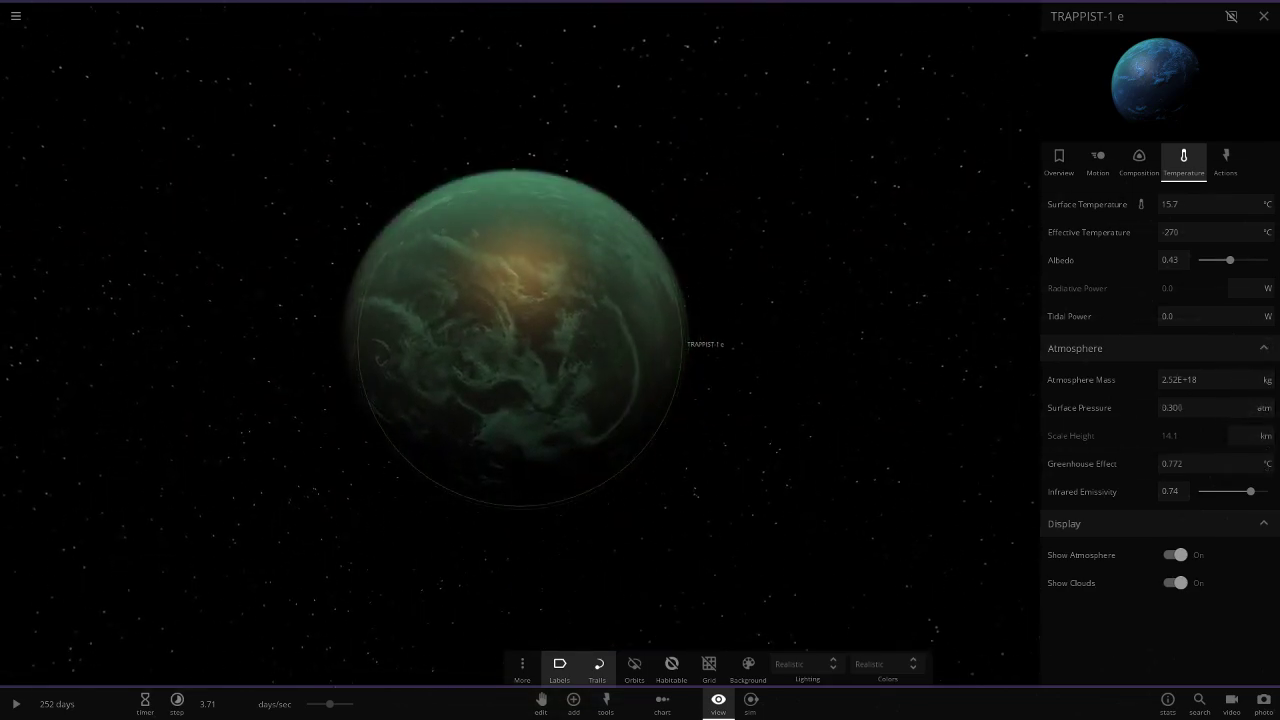
scroll(520, 340, up, 5)
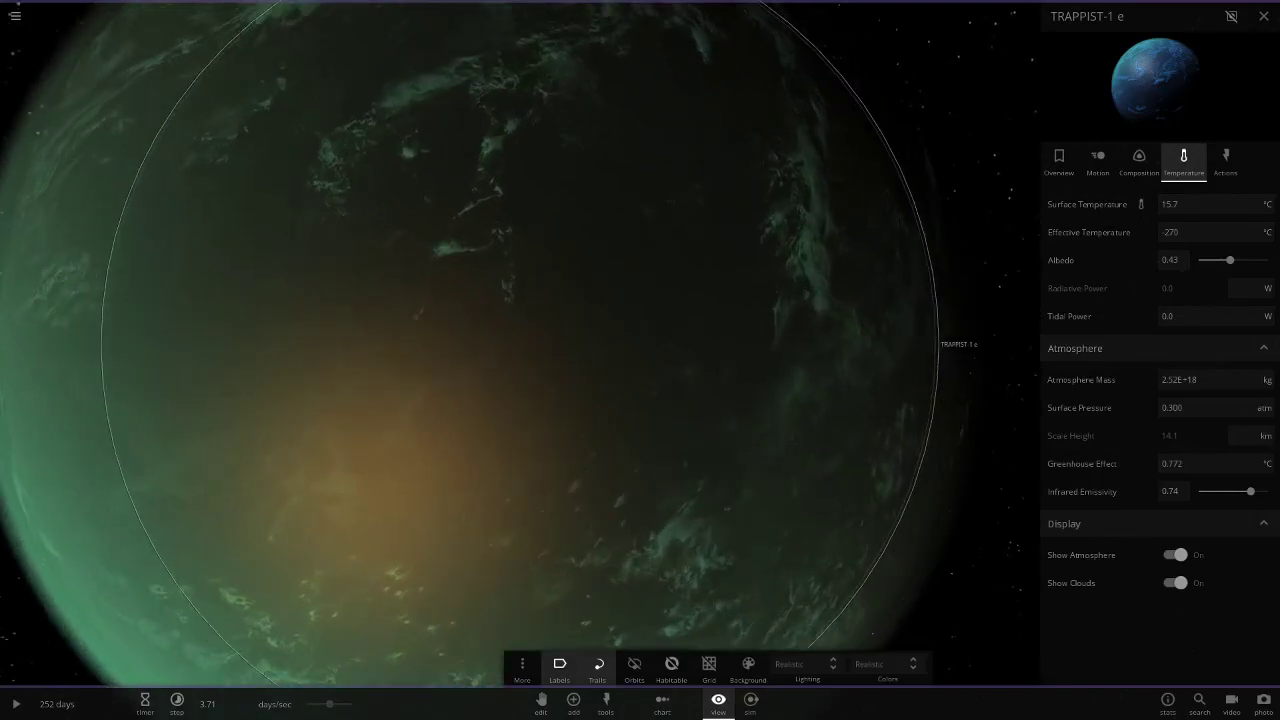
scroll(520, 340, down, 5)
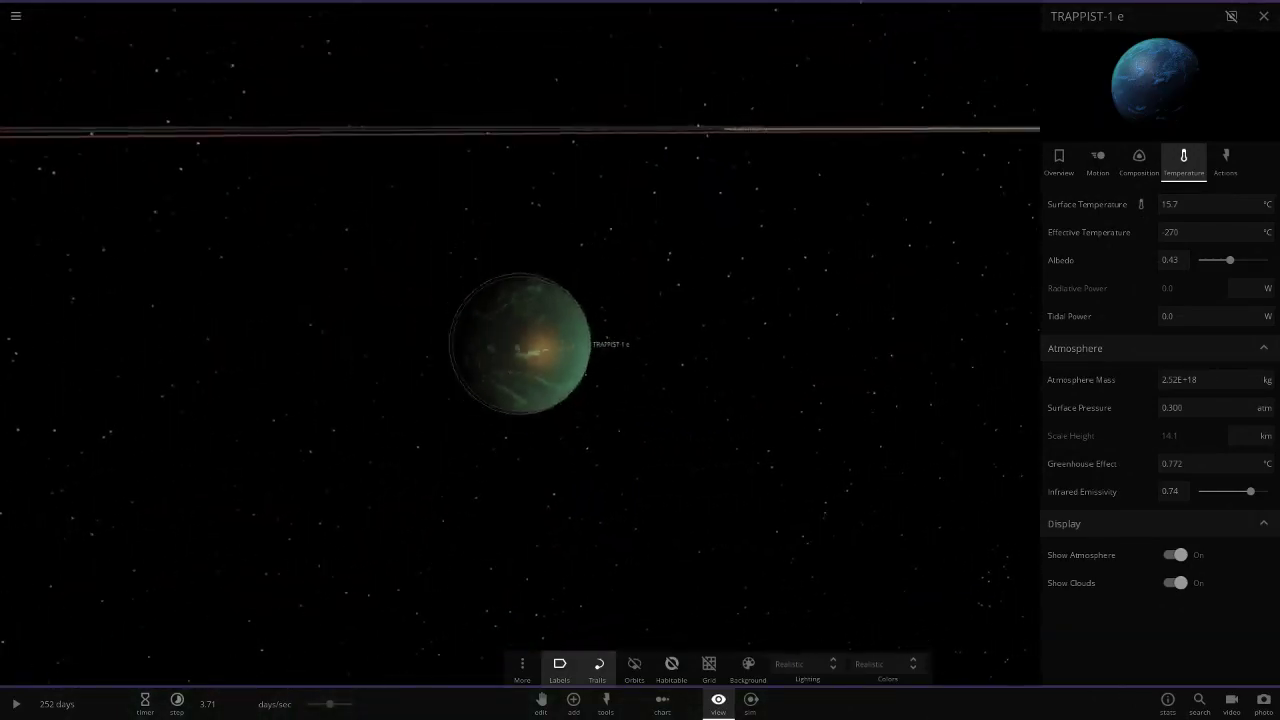
Step: Focus on the planet TRAPPIST-1 f and examine its surface and overview properties
scroll(520, 340, down, 10)
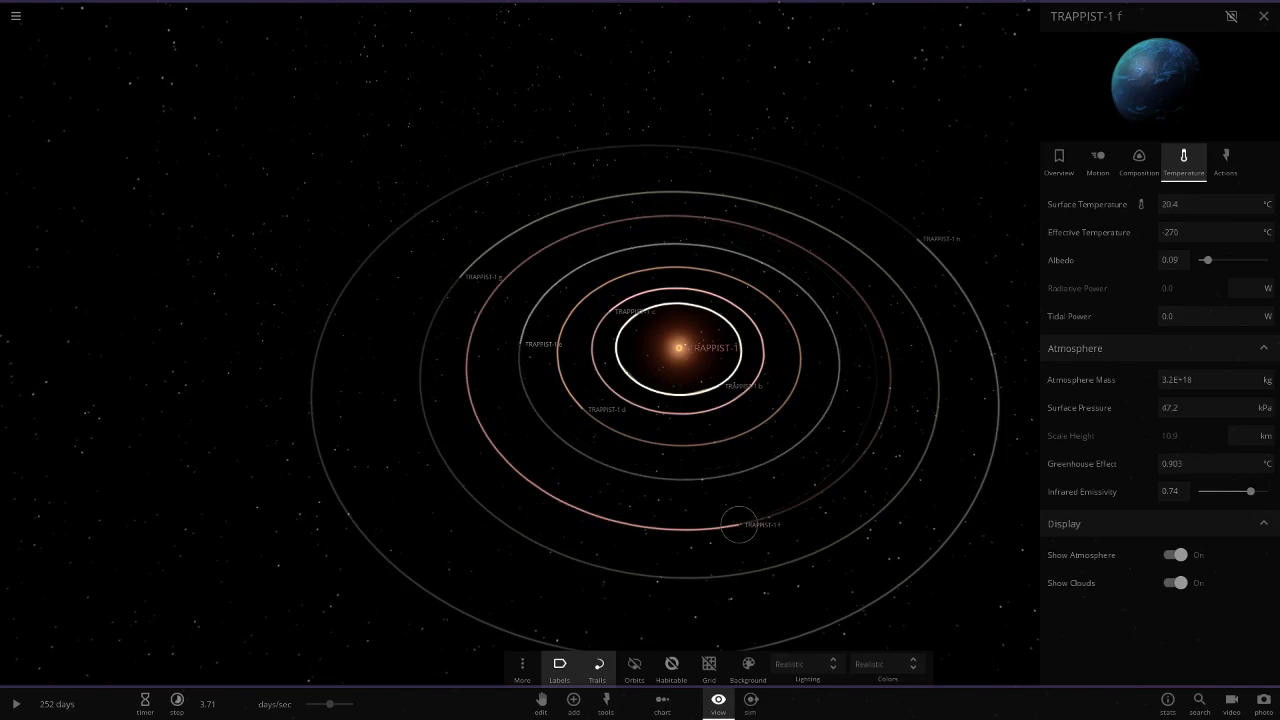
double_click(739, 524)
drag(739, 524, 540, 524)
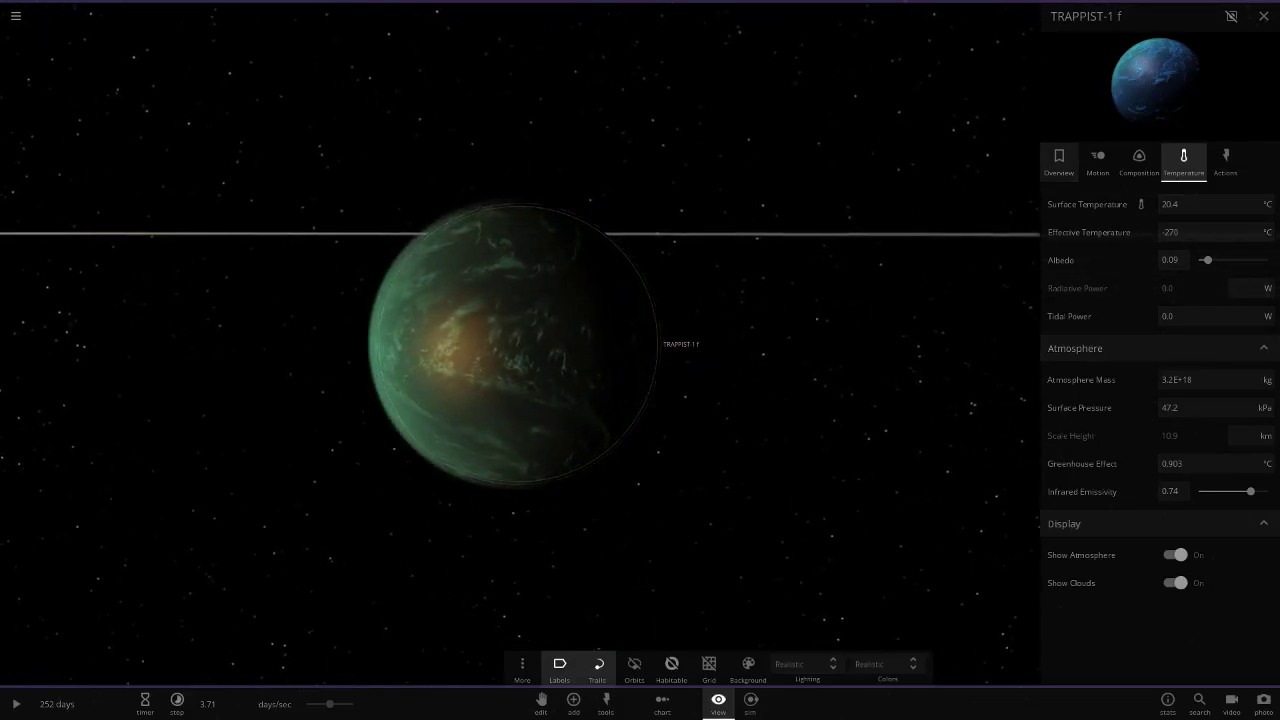
click(1058, 162)
scroll(519, 344, down, 2)
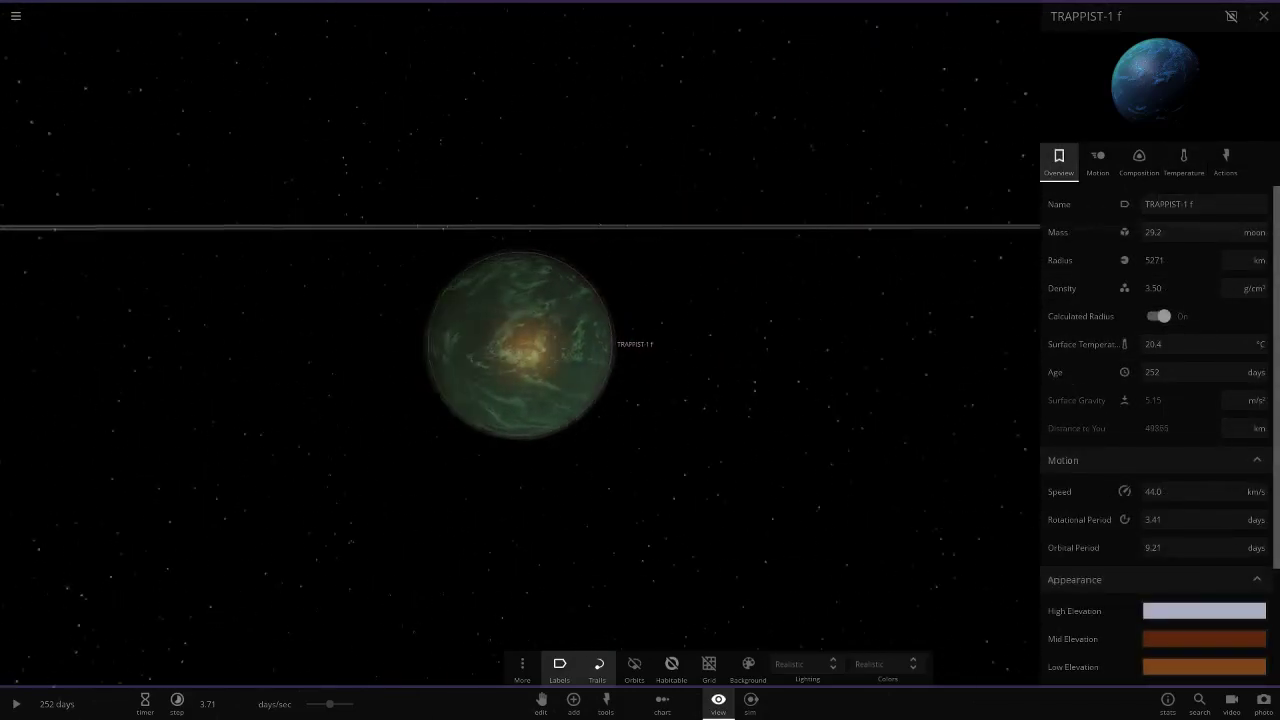
Step: Focus on the planet TRAPPIST-1 g and examine its surface, temperature, composition and comparison properties
scroll(519, 344, down, 5)
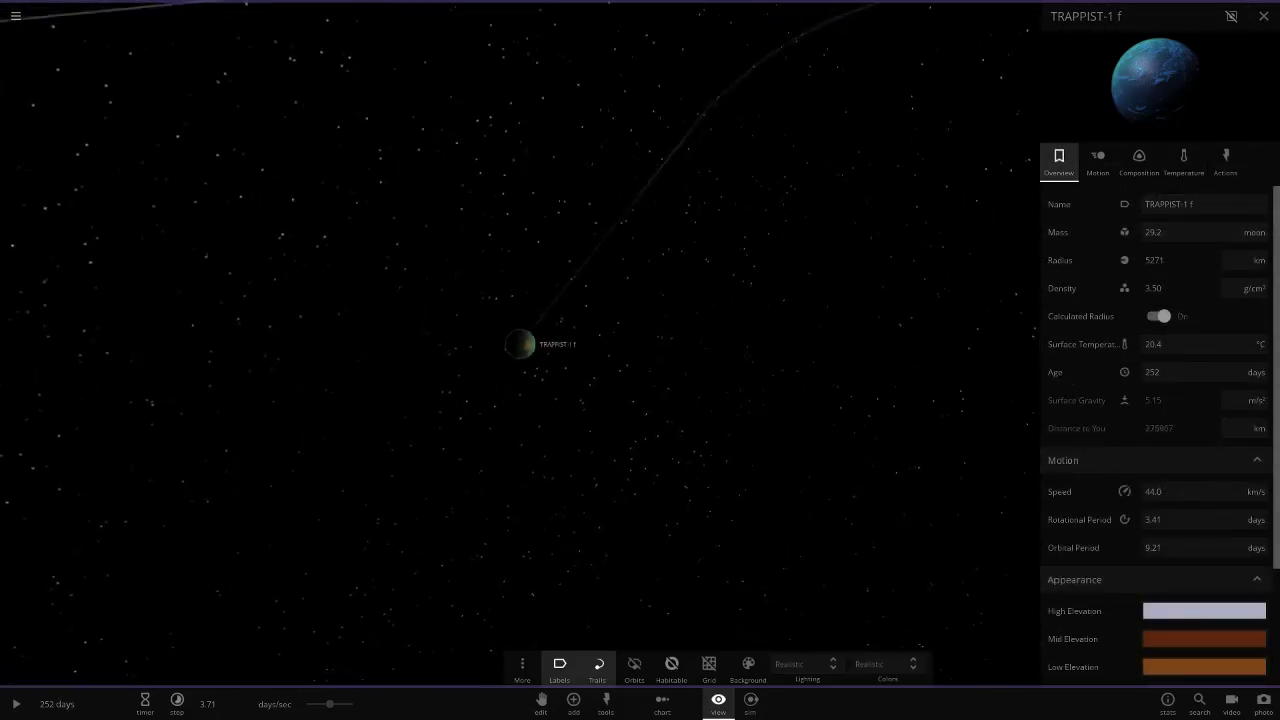
scroll(519, 344, down, 8)
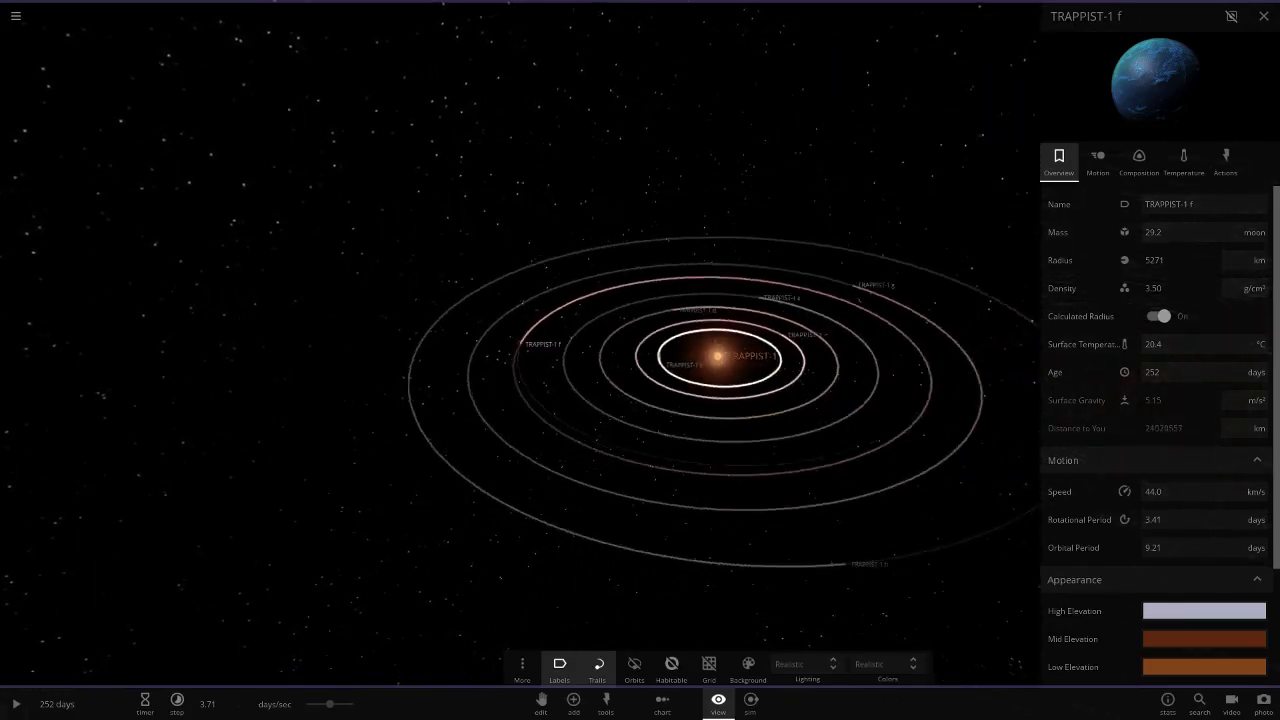
double_click(739, 287)
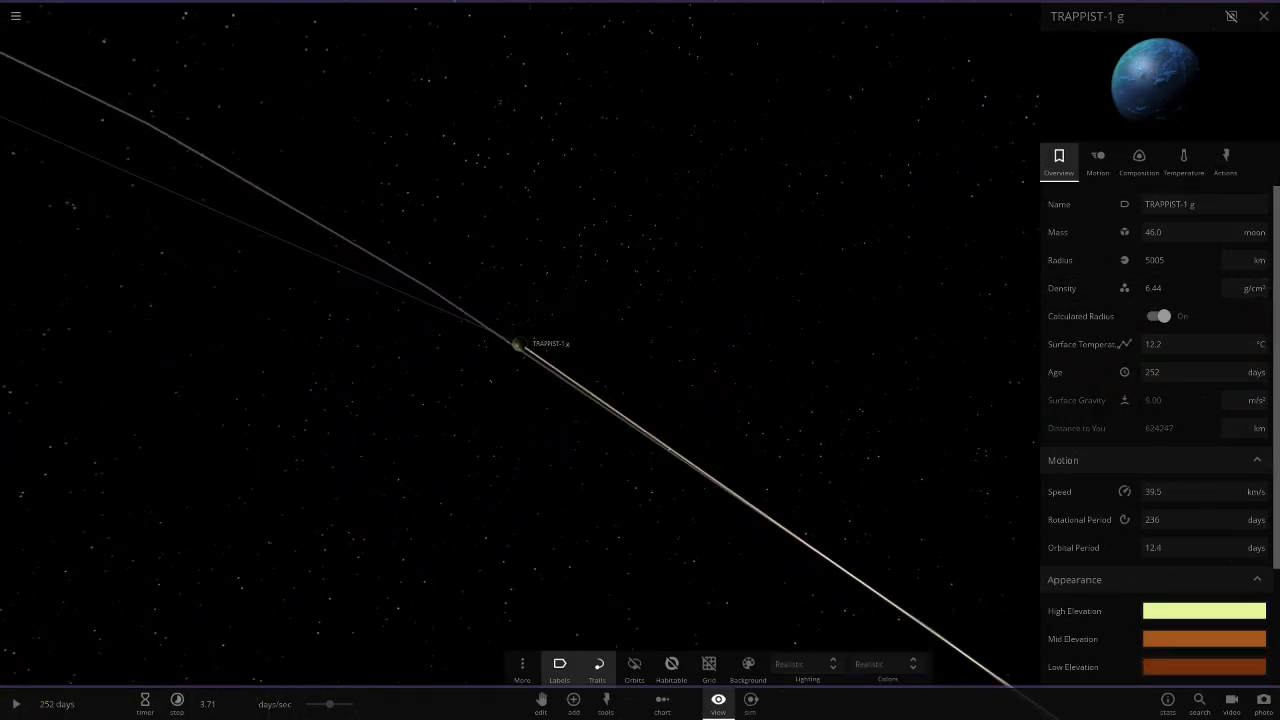
scroll(519, 344, down, 5)
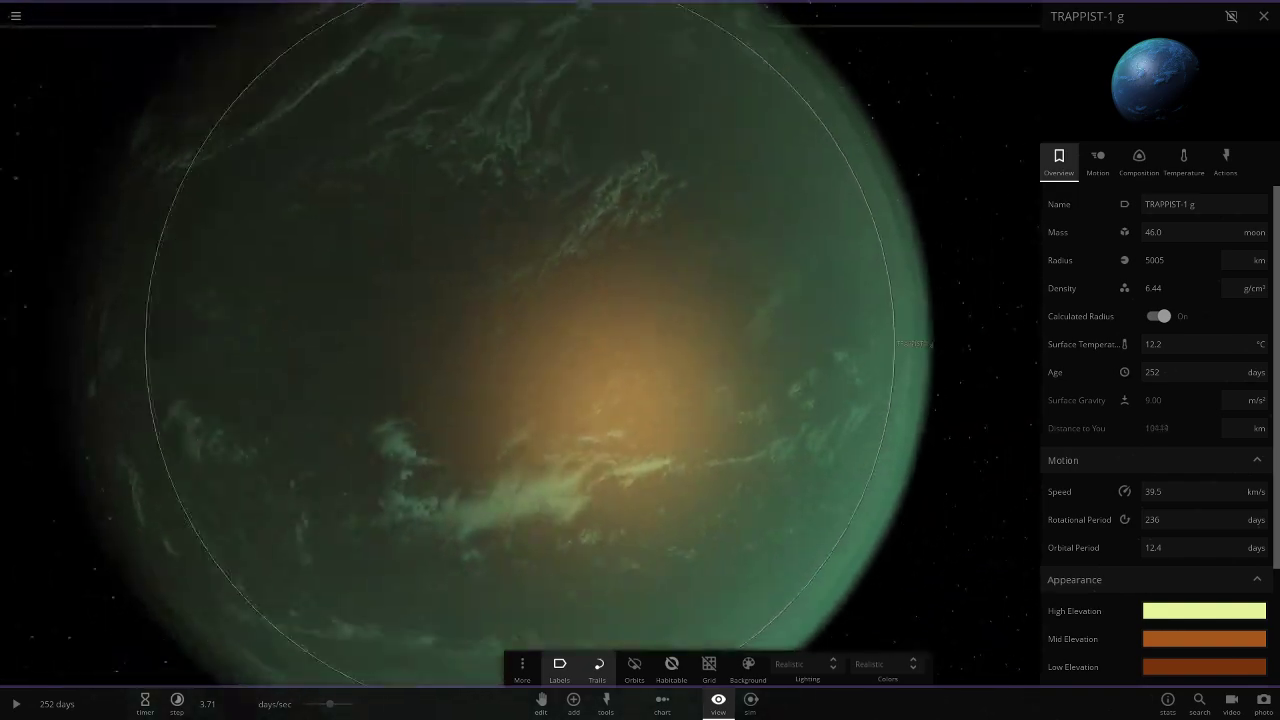
click(1183, 162)
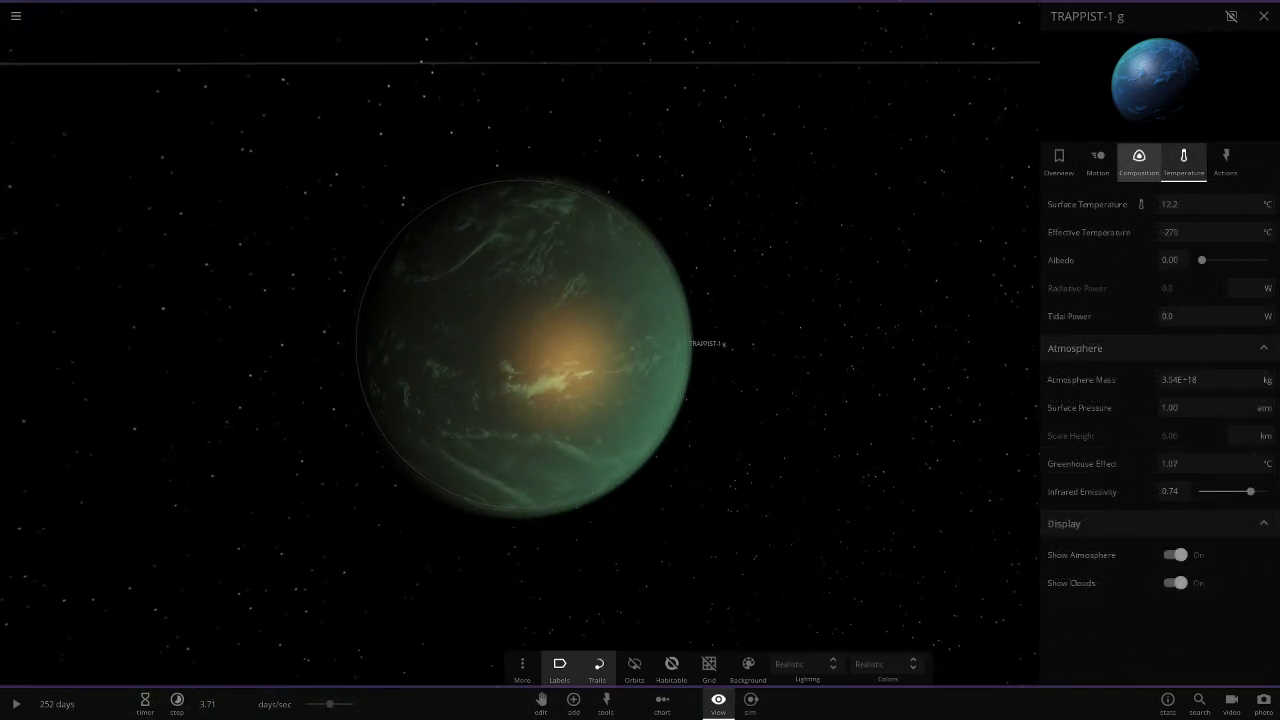
click(1138, 162)
scroll(1154, 472, down, 5)
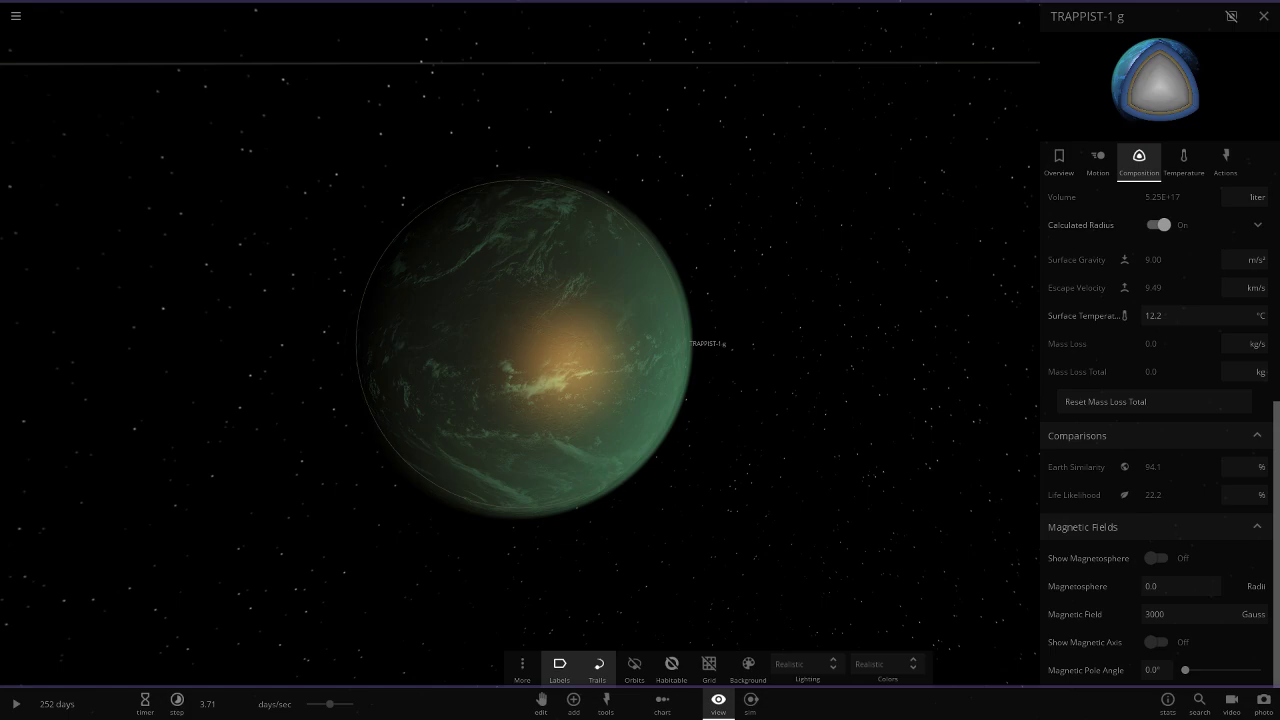
scroll(519, 344, down, 3)
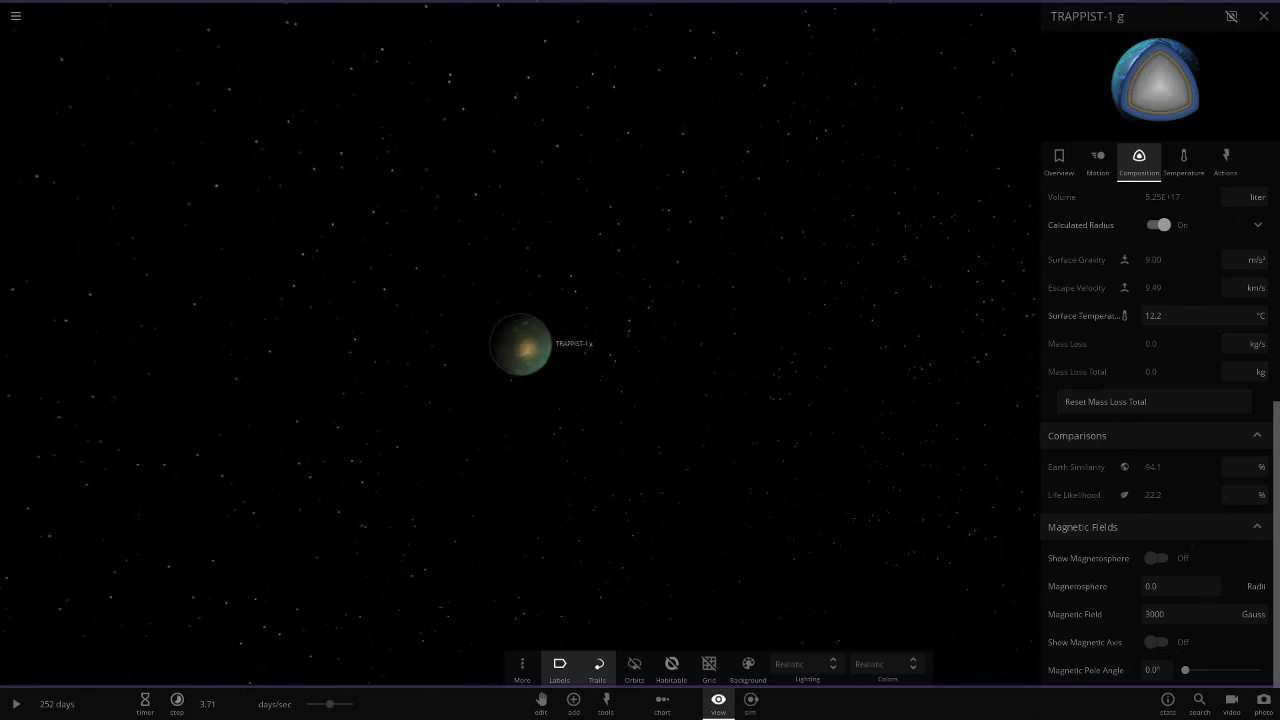
Step: Focus on the planet TRAPPIST-1 h and examine its surface together with its Earth similarity and life likelihood
scroll(520, 344, down, 10)
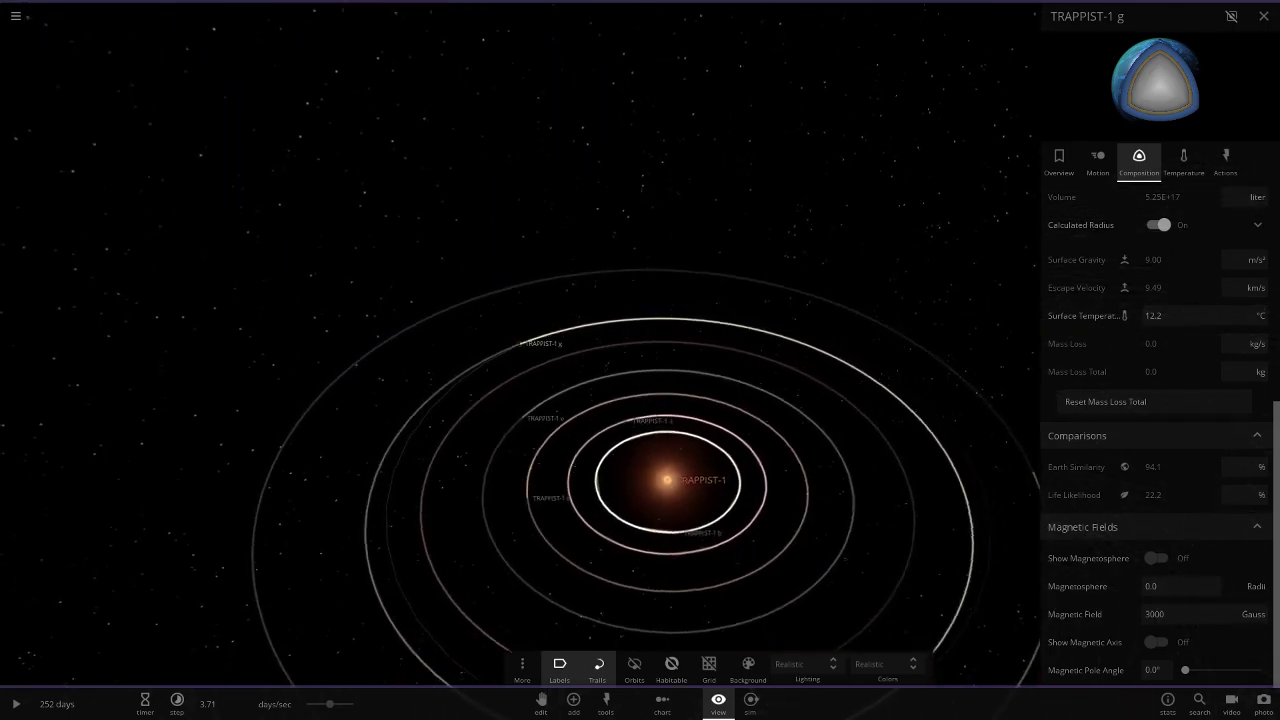
scroll(520, 360, down, 5)
double_click(694, 390)
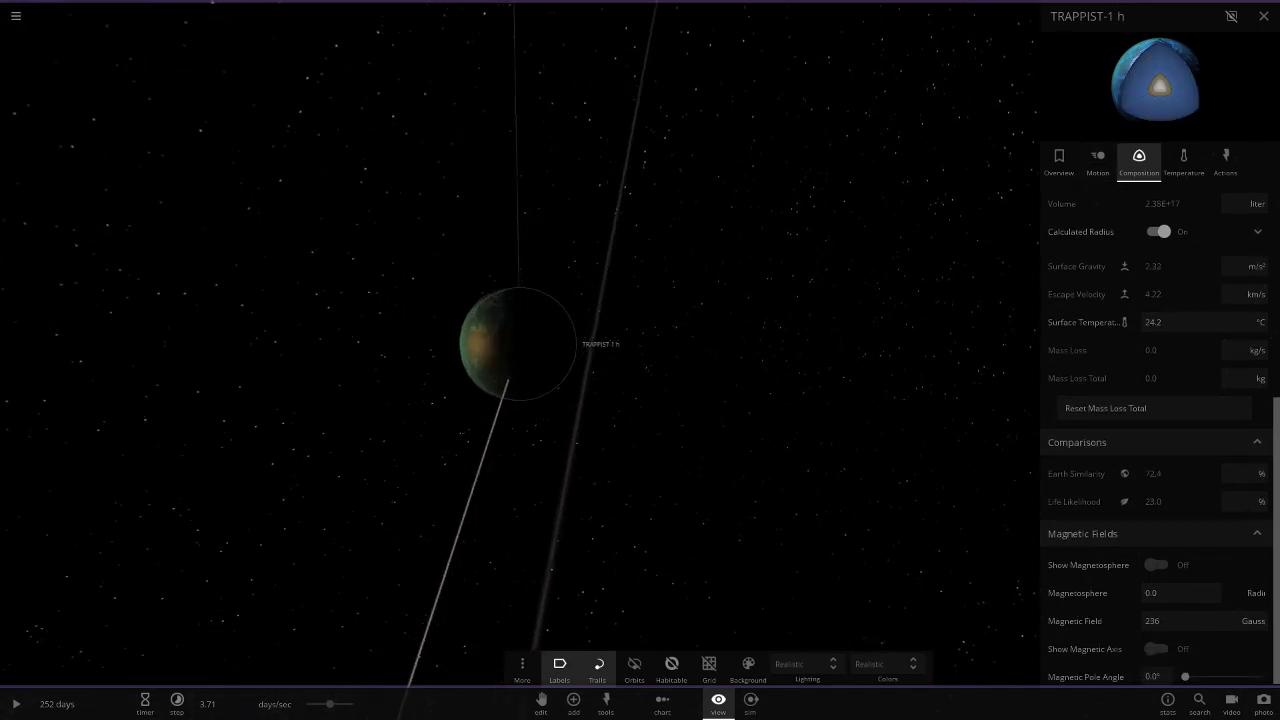
drag(286, 328, 437, 380)
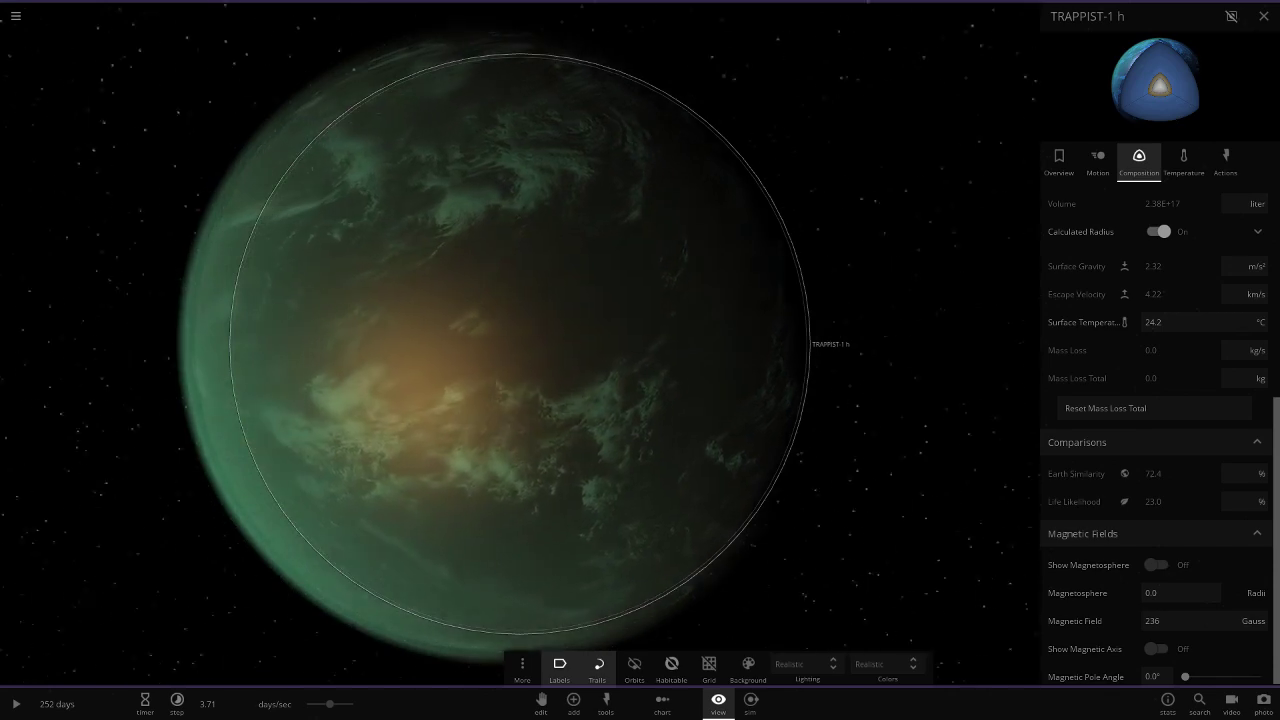
scroll(517, 343, down, 5)
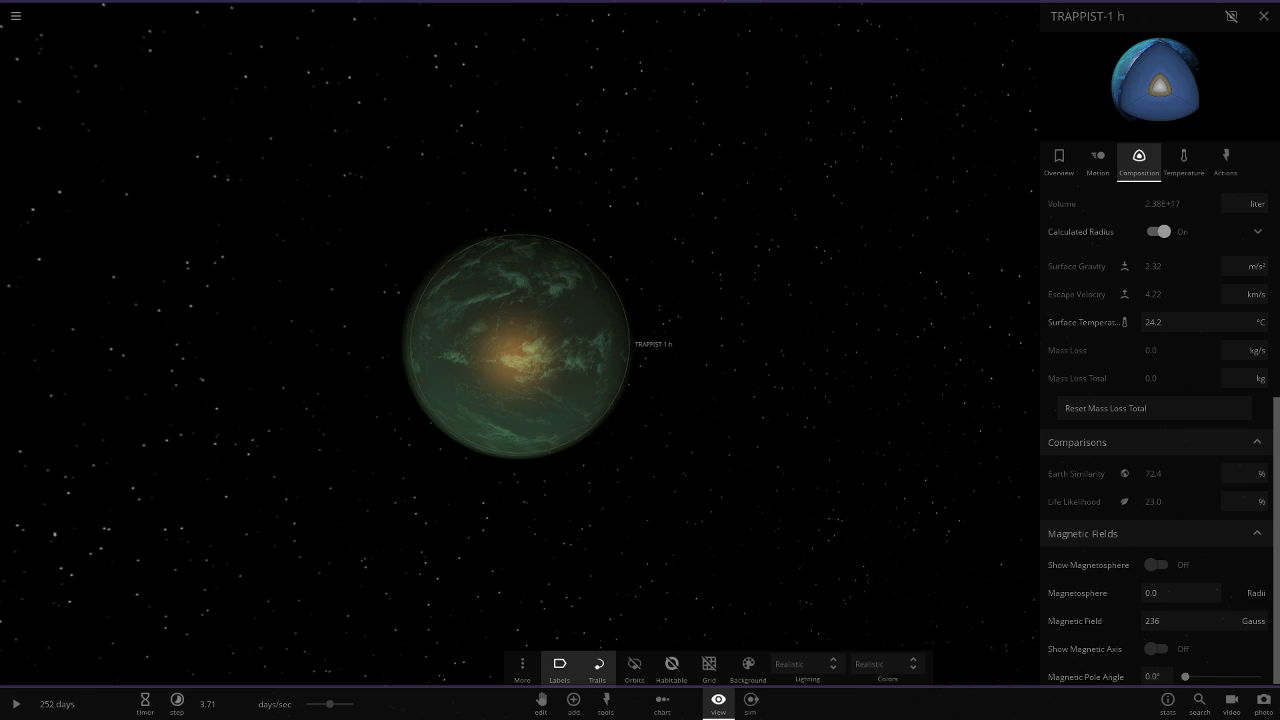
Step: Find and open the simulation 5_planet_solar_system, and hide its habitable zone display
click(16, 16)
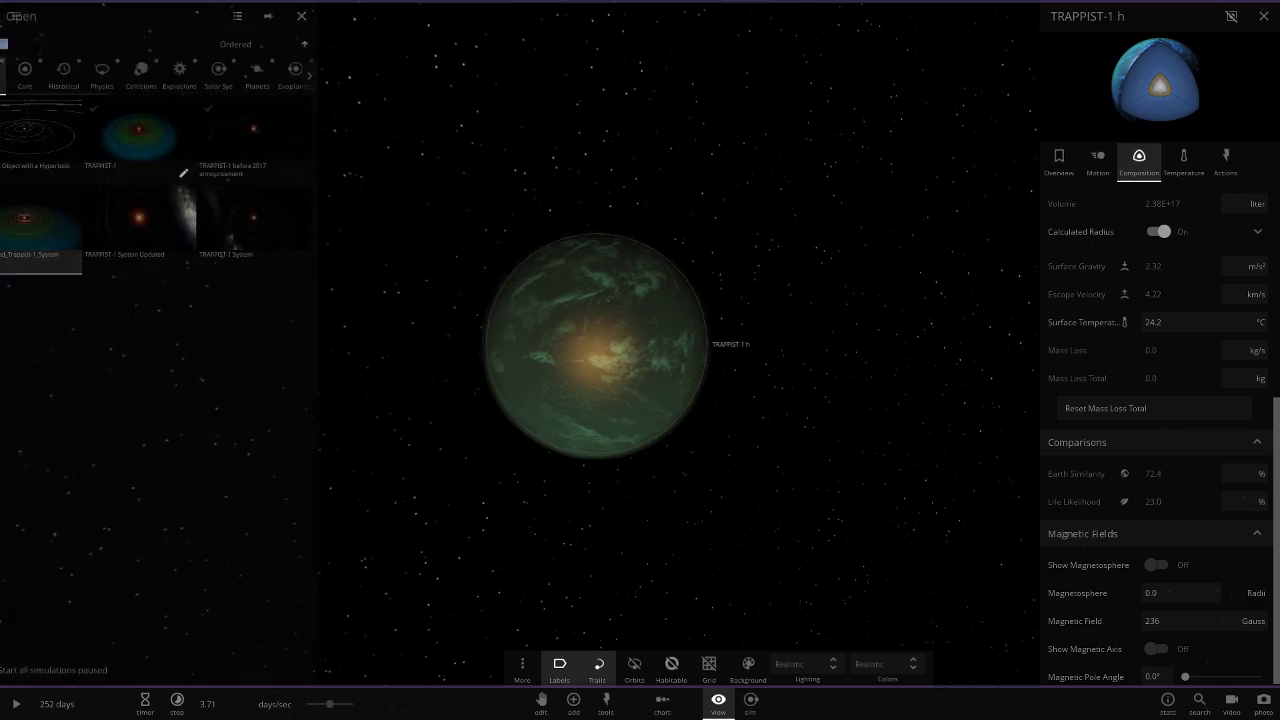
text(5 pla)
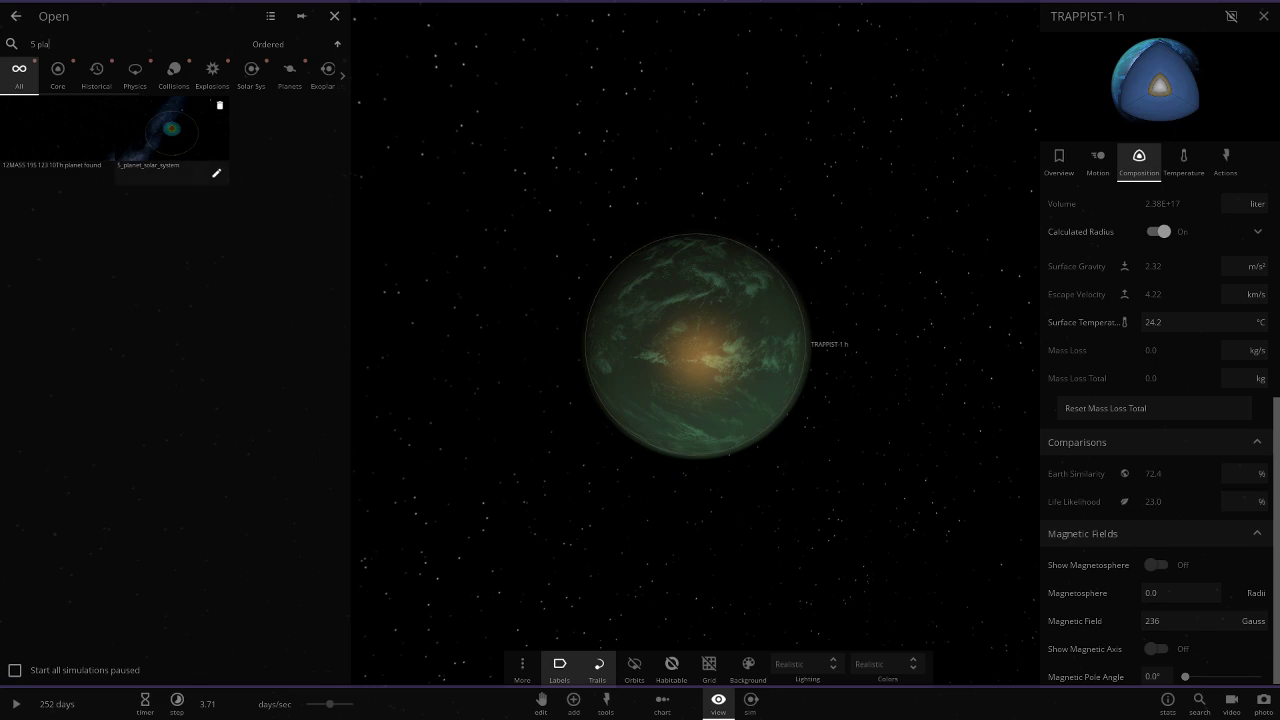
click(172, 130)
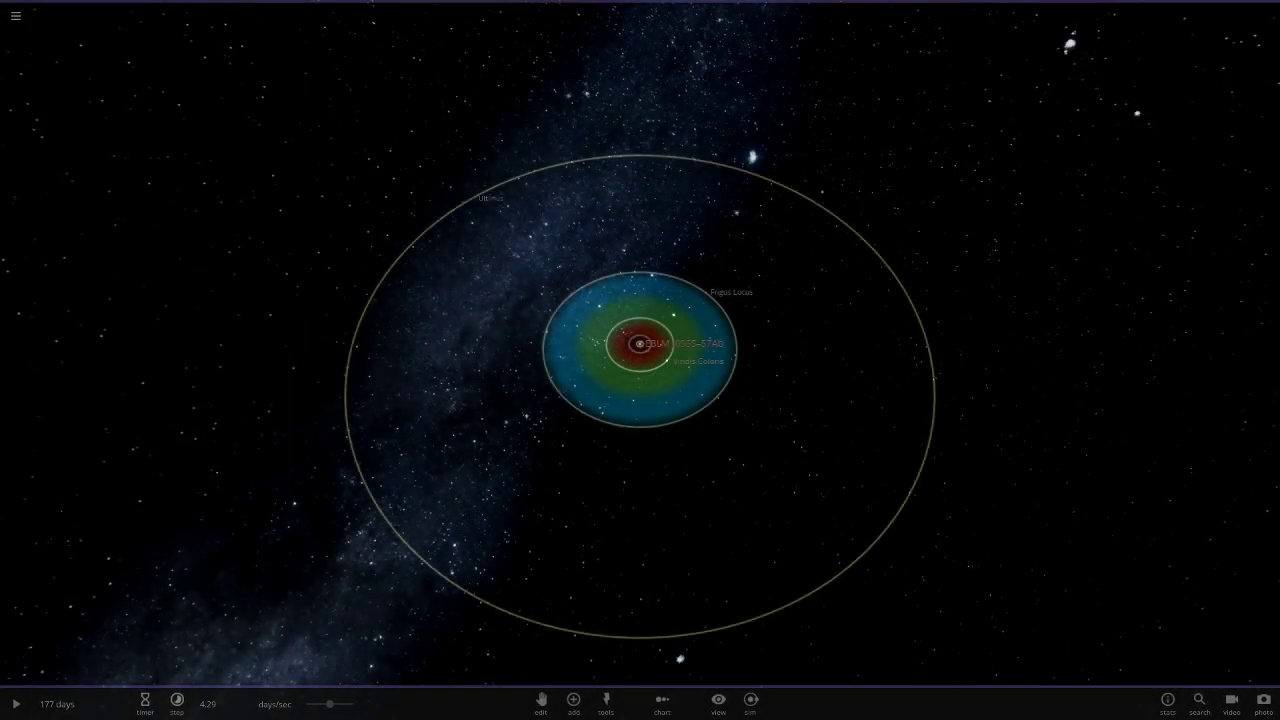
click(718, 704)
click(671, 668)
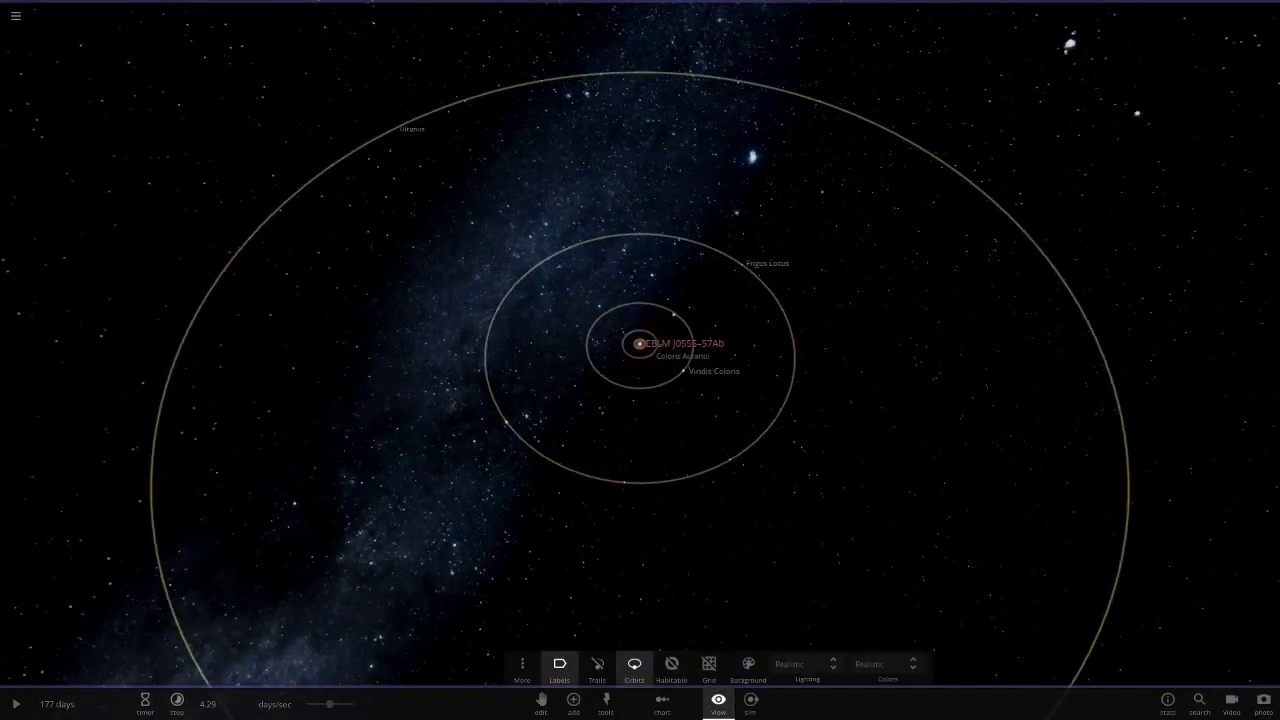
Step: Focus on the central star EBLM J0555-57Ab and open its overview properties
scroll(640, 344, up, 10)
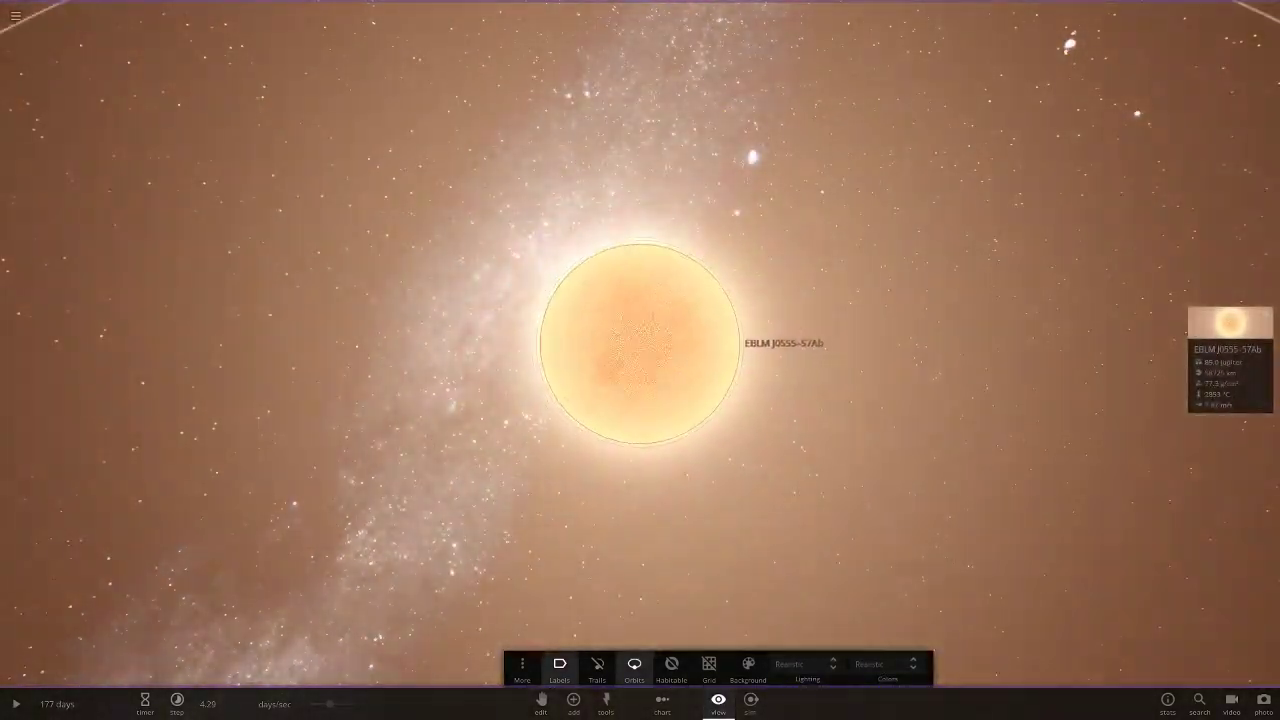
scroll(640, 344, down, 3)
click(640, 344)
click(718, 704)
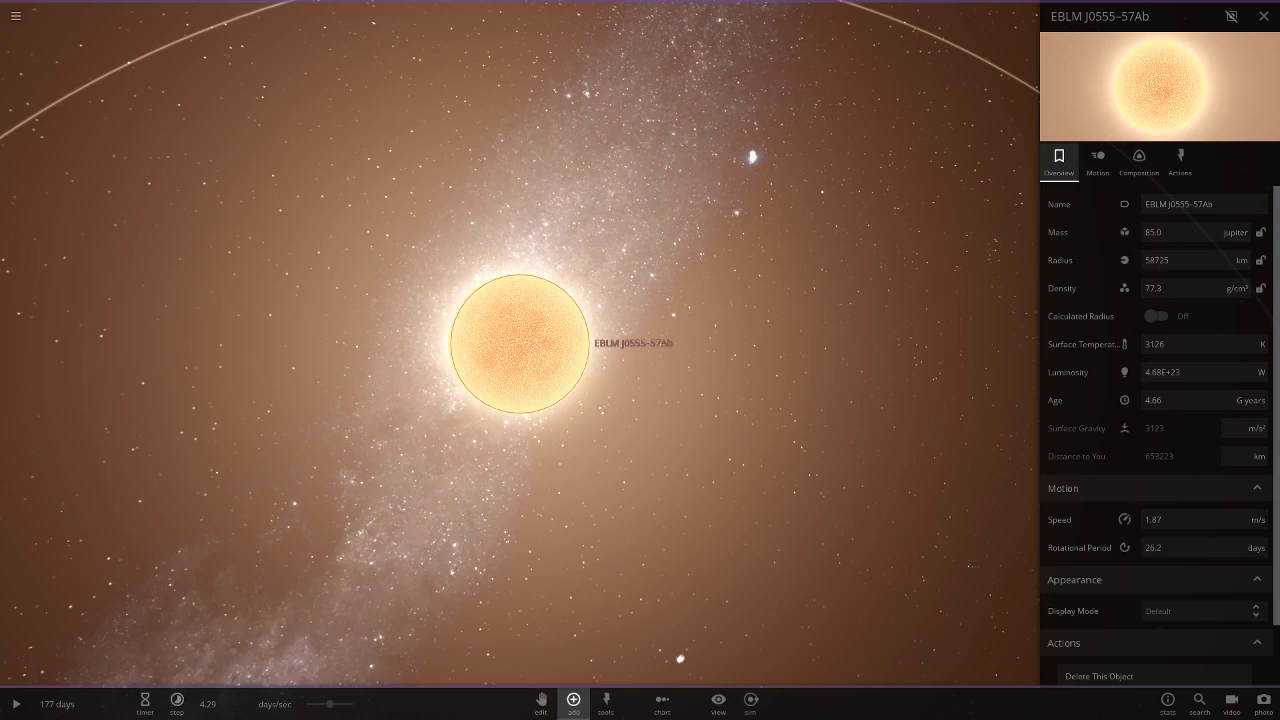
Step: Search the addable objects for "EBL" and preview the catalogue's EBLM J0555-57Ab beside the system's star to compare their sizes
click(573, 699)
click(905, 637)
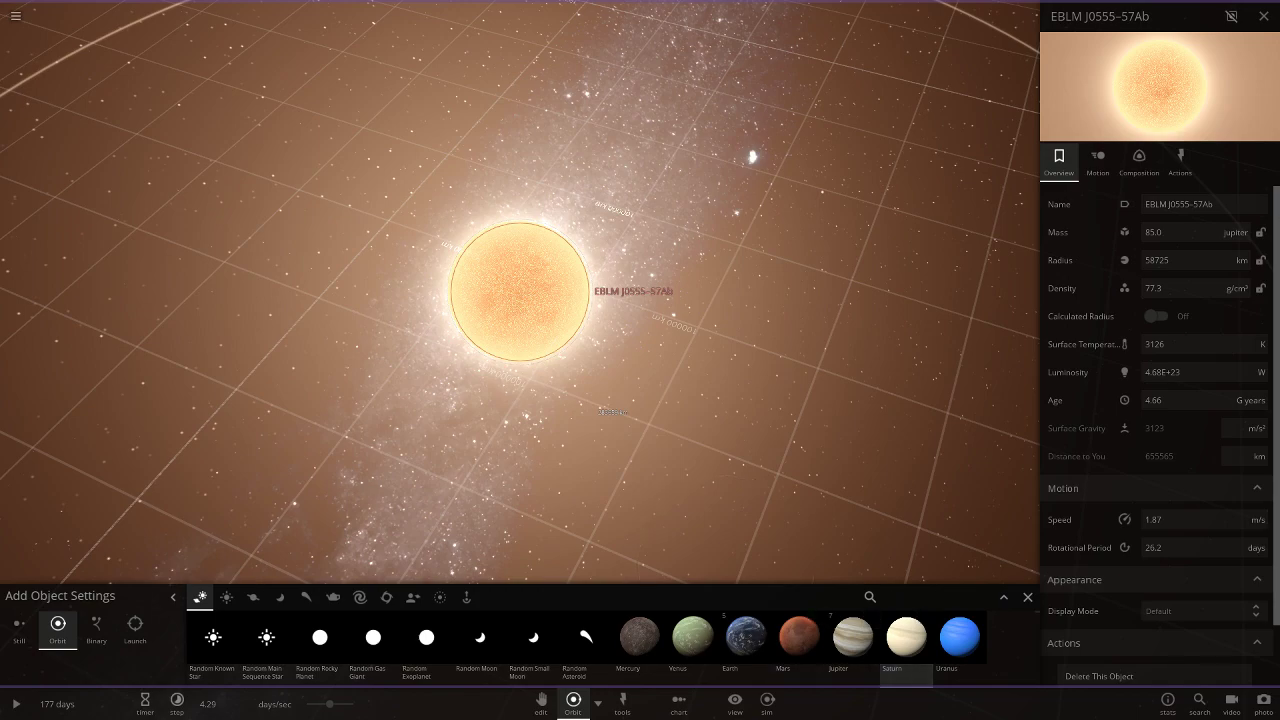
text(EBL)
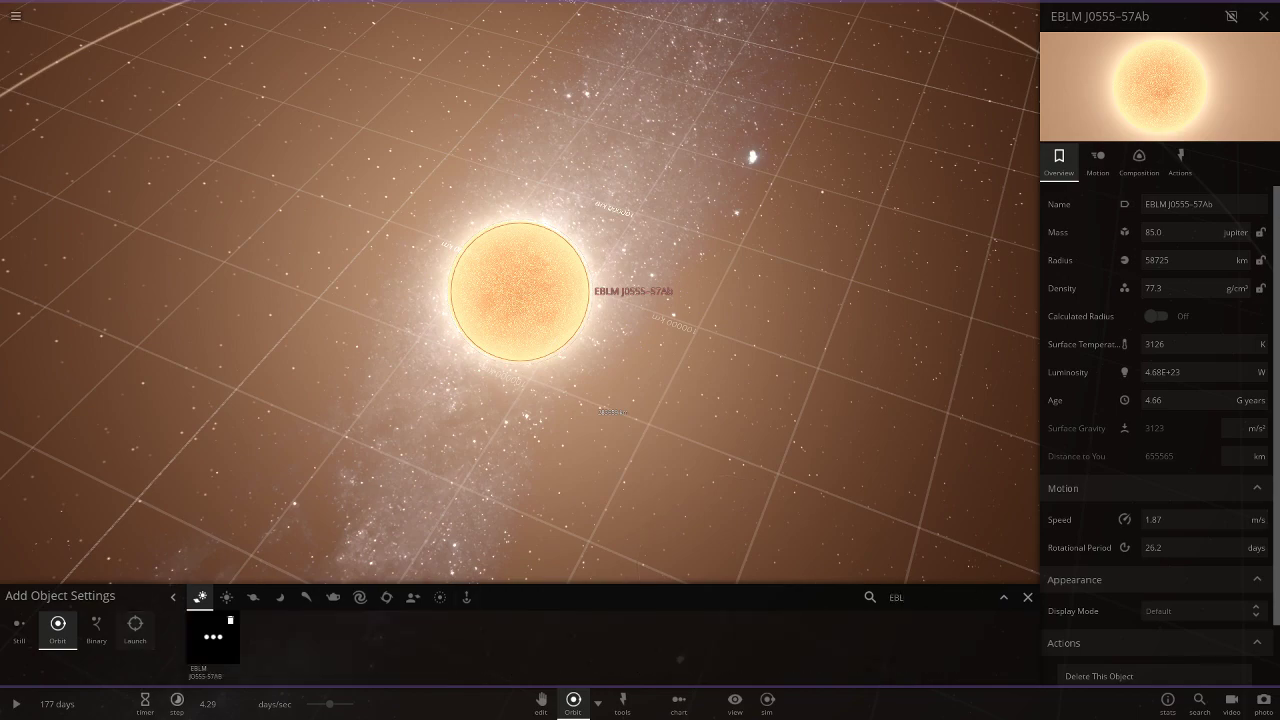
scroll(773, 281, up, 4)
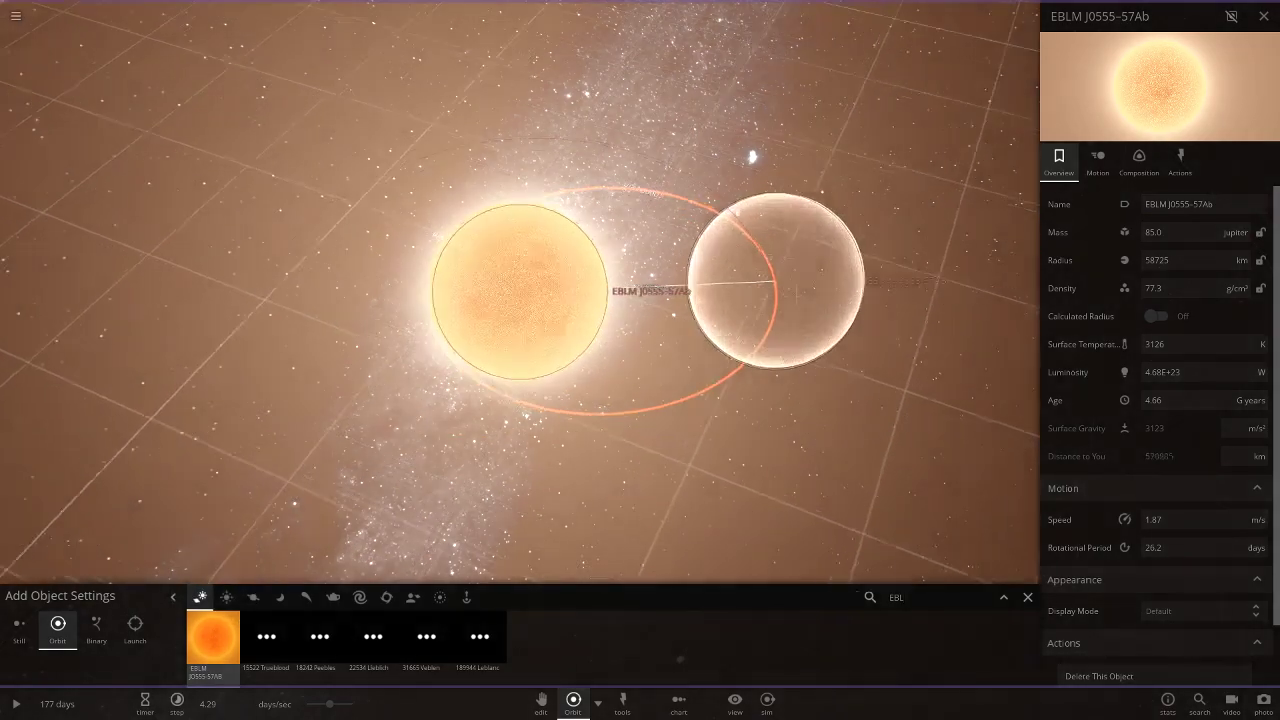
scroll(736, 290, down, 2)
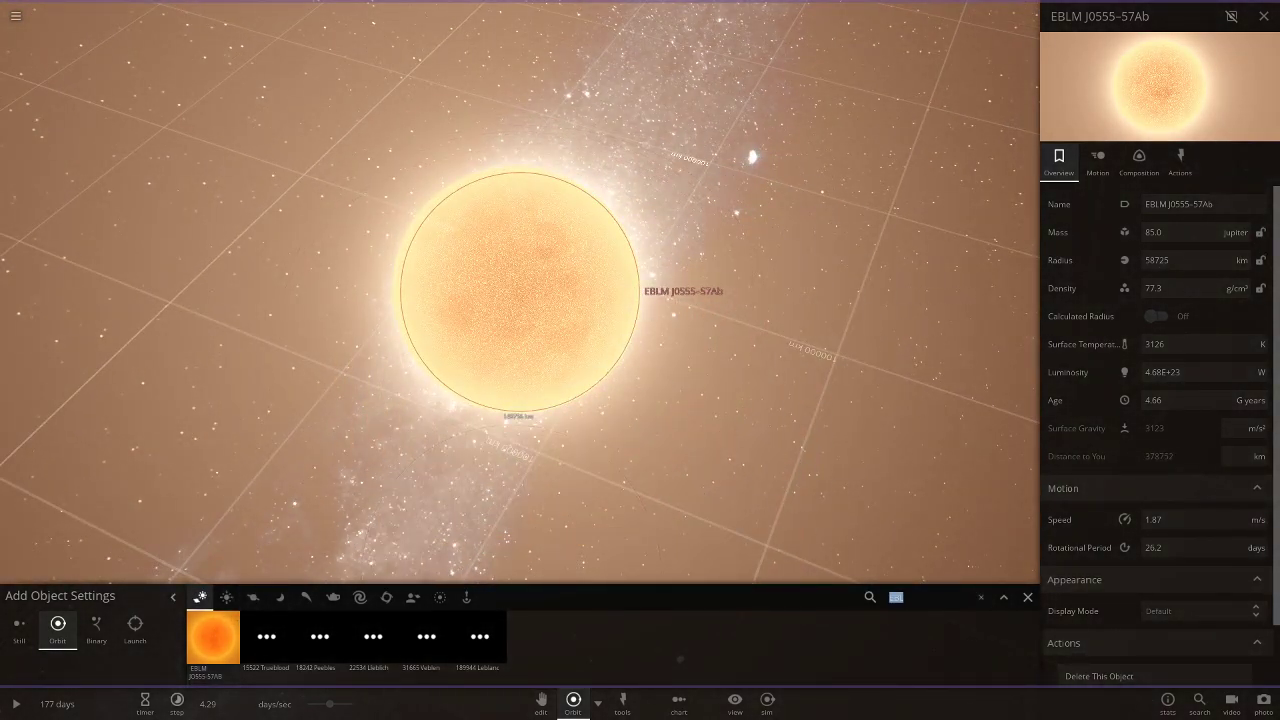
Step: Clear the object search and preview Saturn and Jupiter beside the star to compare their sizes with it
key(BackSpace)
click(906, 640)
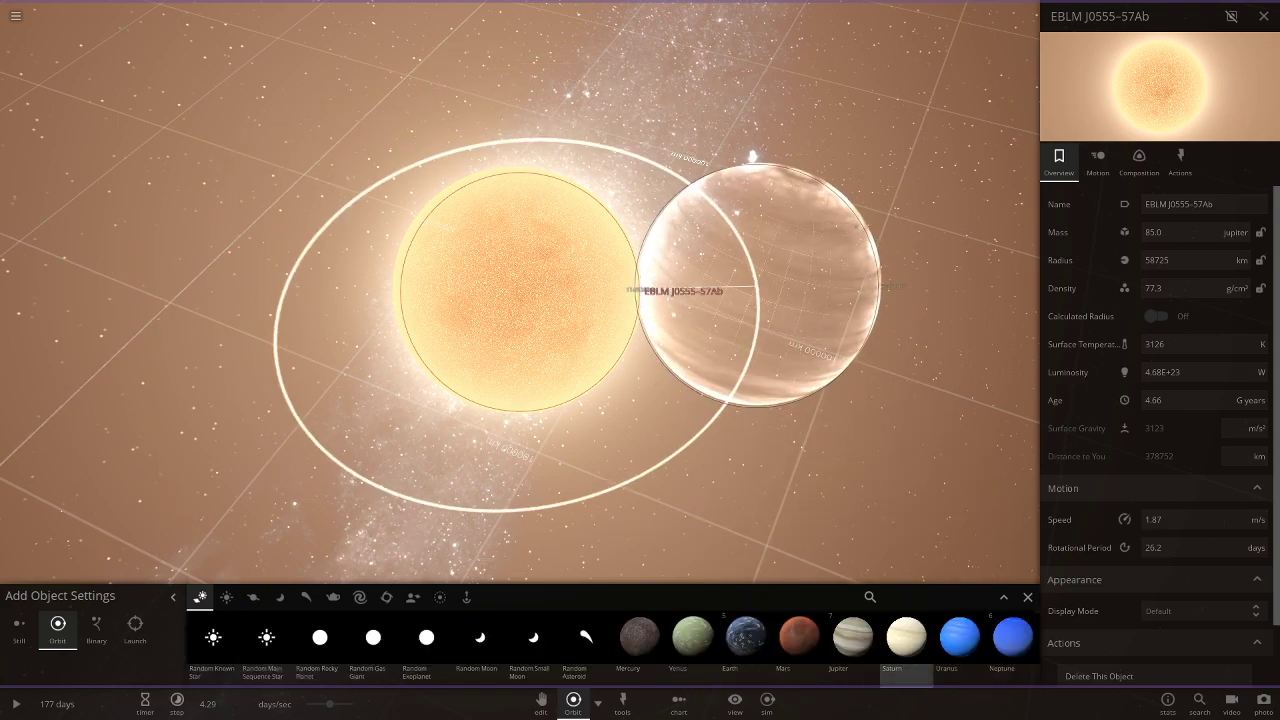
click(857, 636)
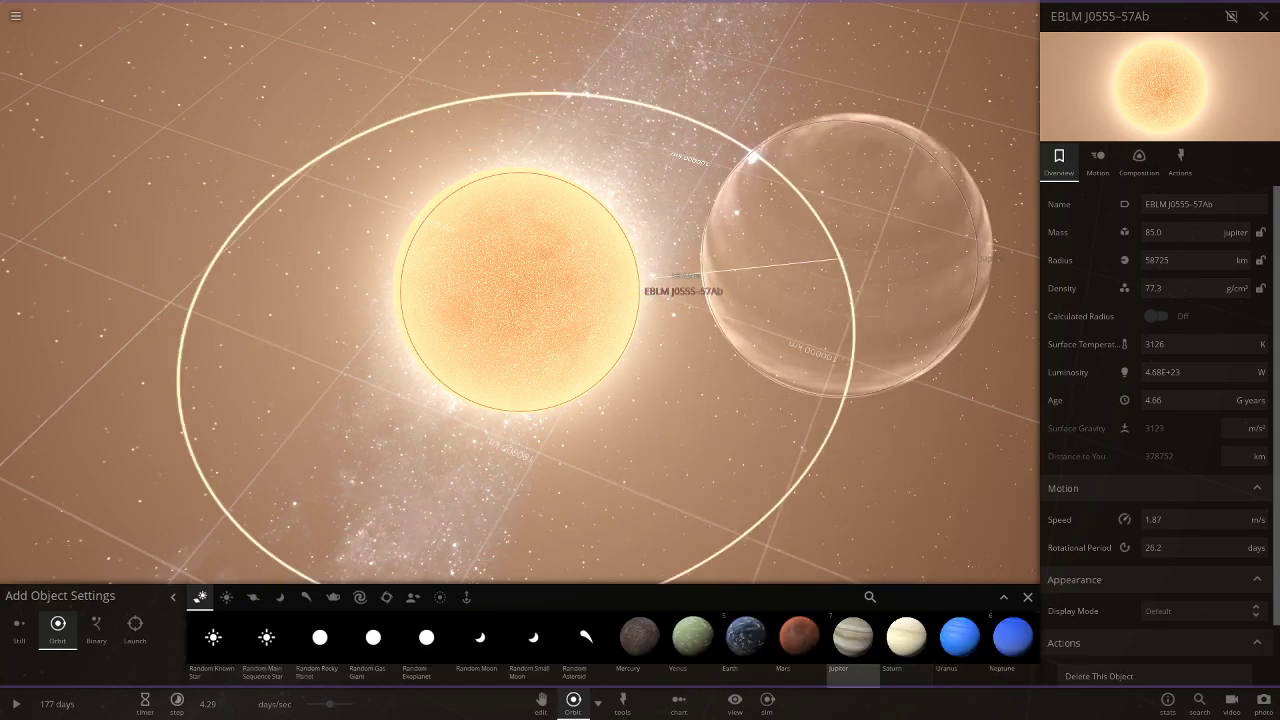
click(910, 632)
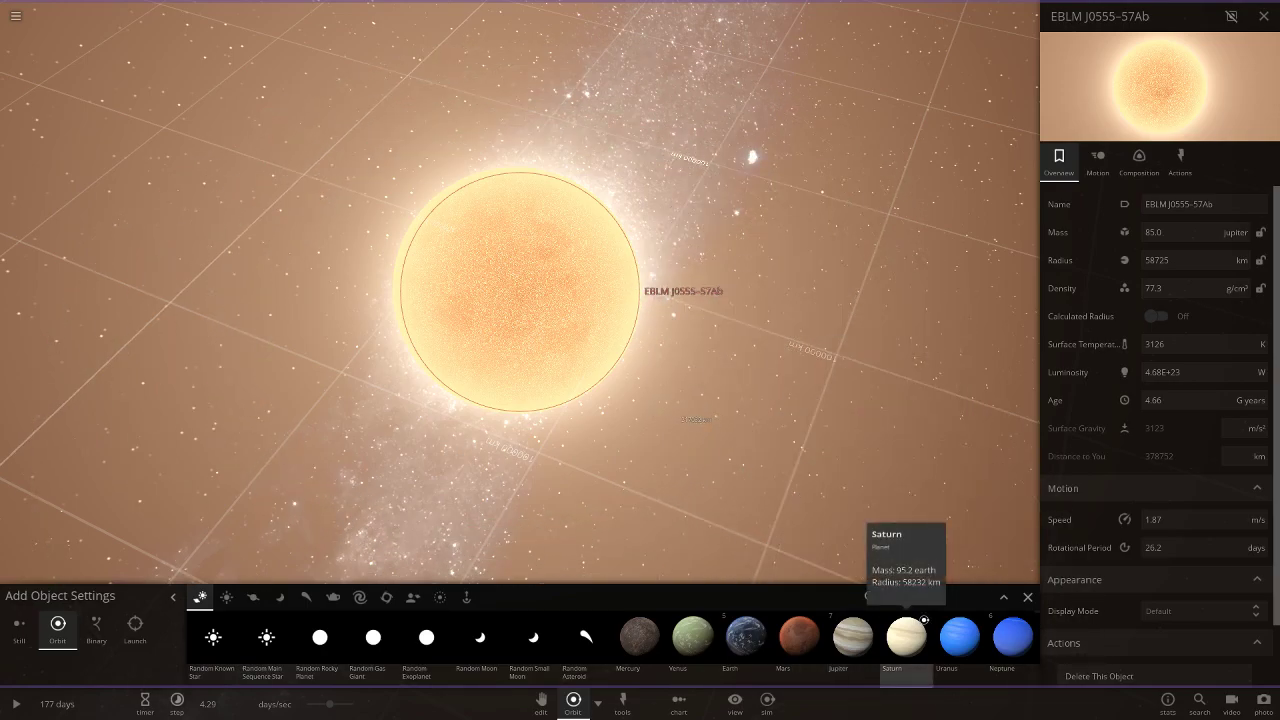
click(742, 295)
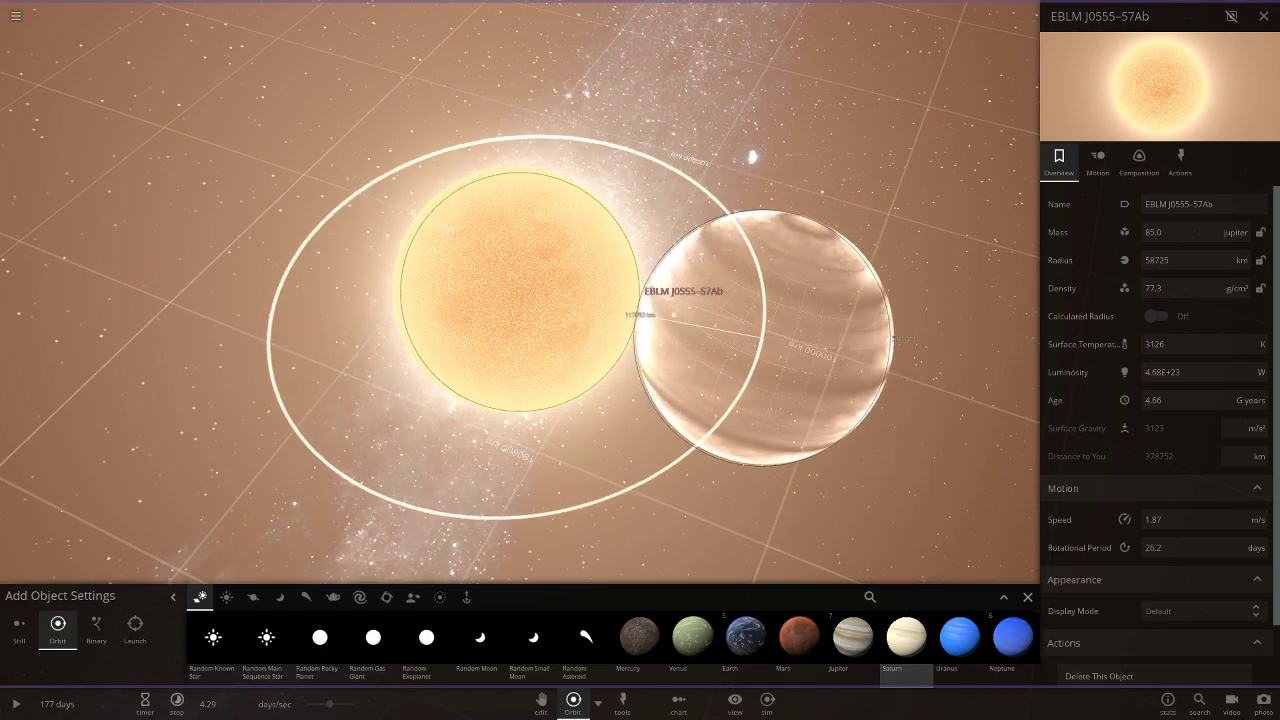
drag(764, 334, 742, 275)
Step: Browse the addable objects to the stars and pick the Sun for a size comparison with EBLM J0555-57Ab
scroll(613, 647, down, 2)
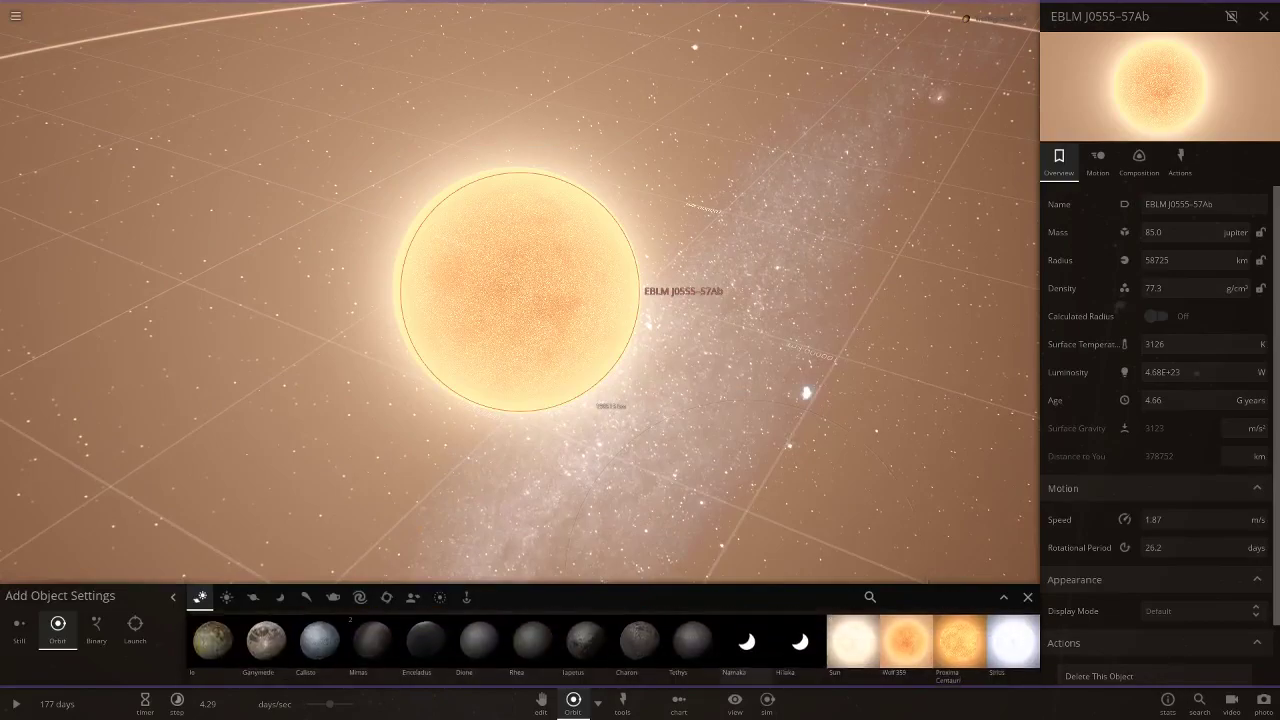
scroll(806, 393, down, 5)
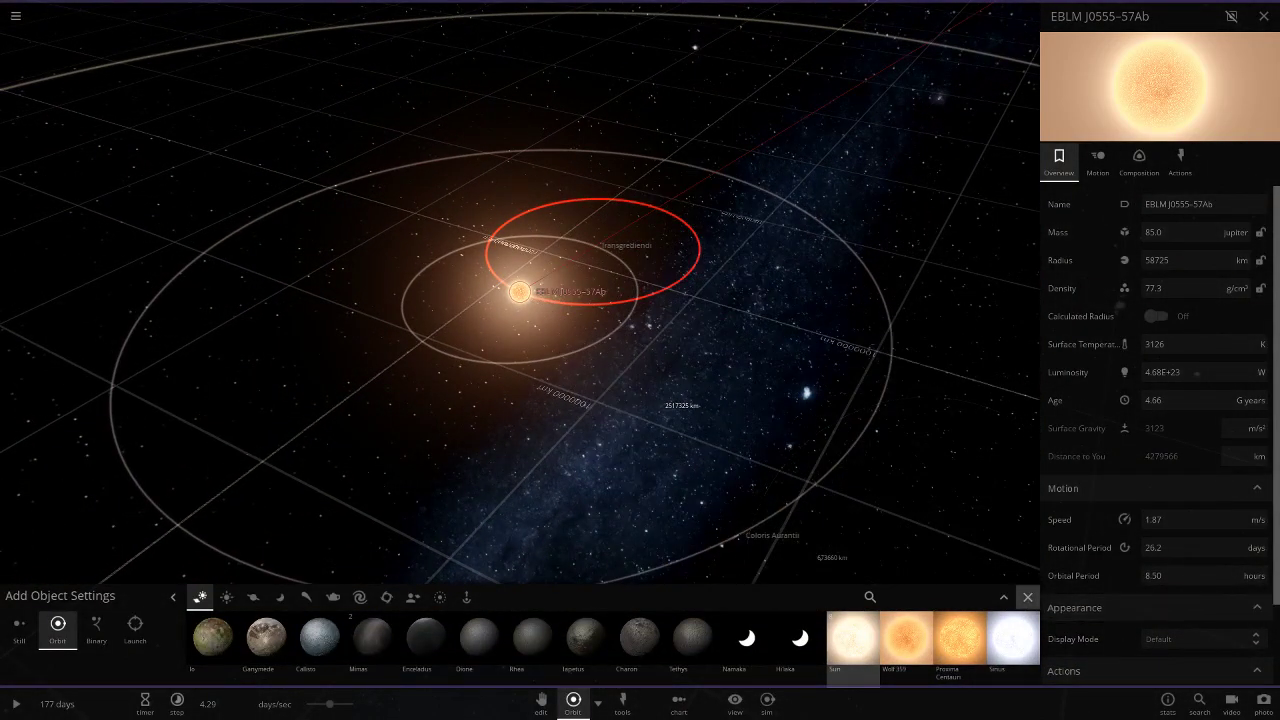
Step: Leave the object placement, focus on the innermost planet Transgrediendi and review its overview properties
click(1027, 597)
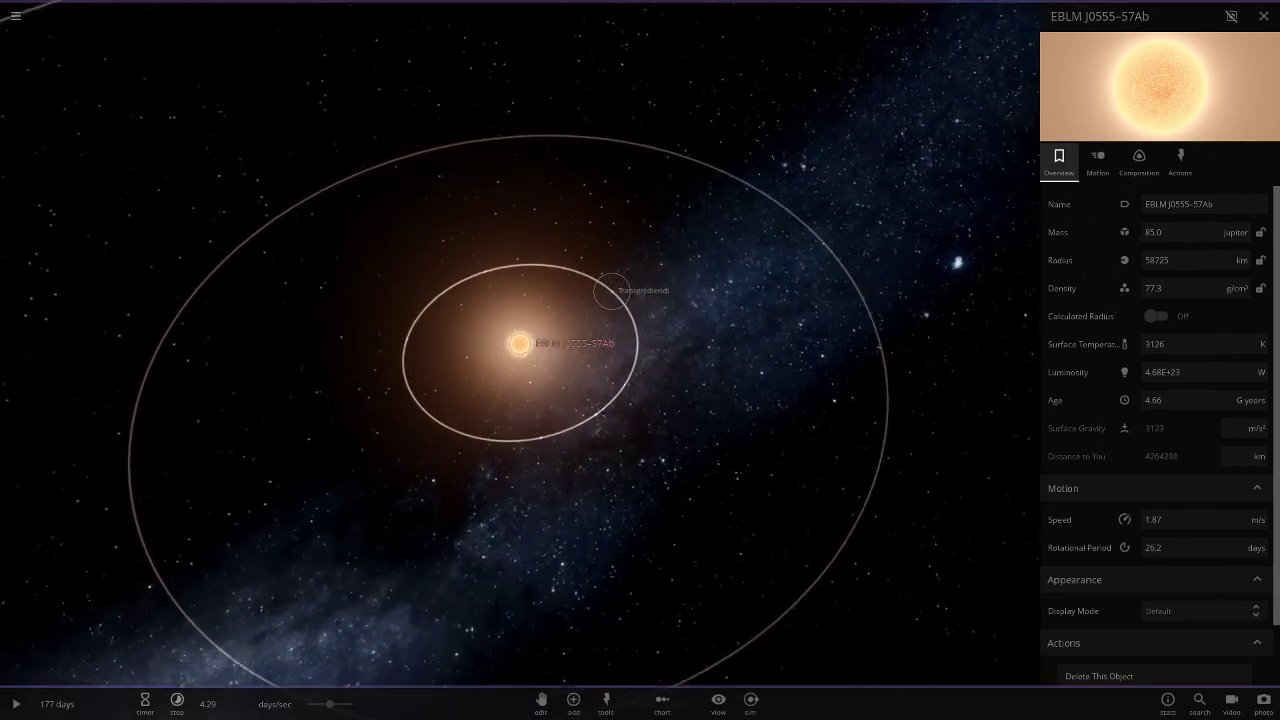
click(612, 291)
key(Return)
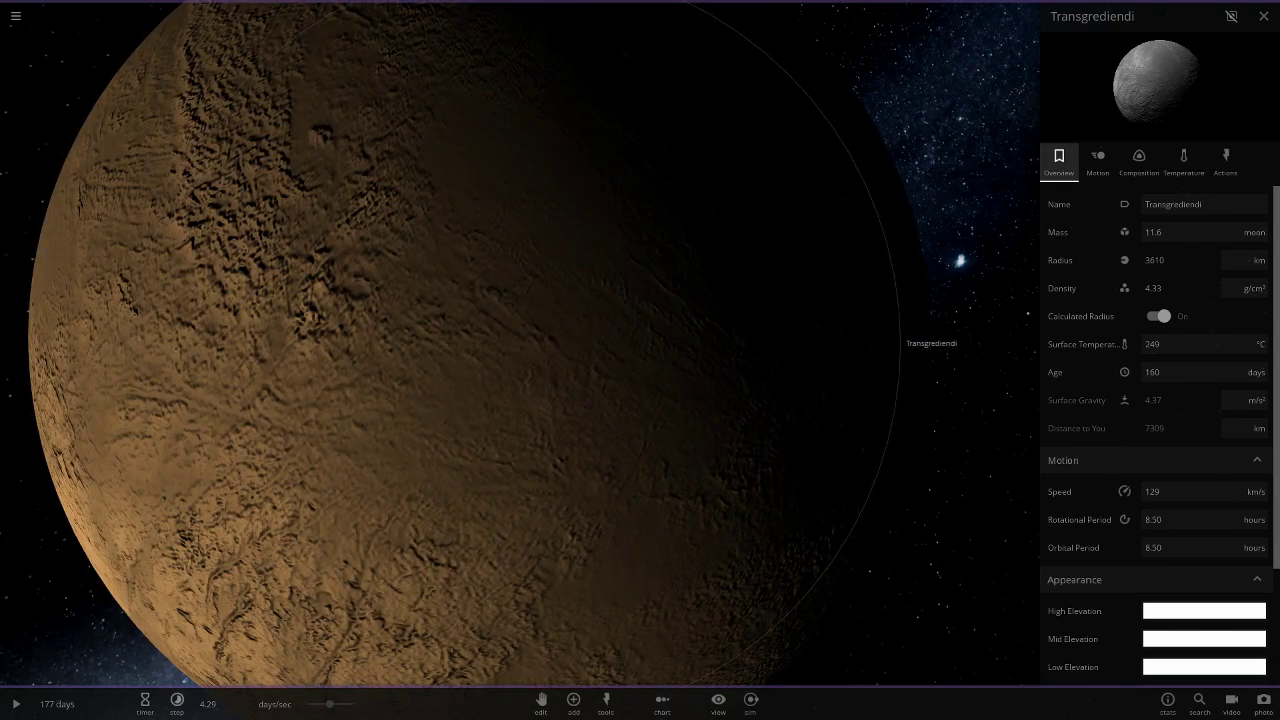
scroll(512, 345, down, 5)
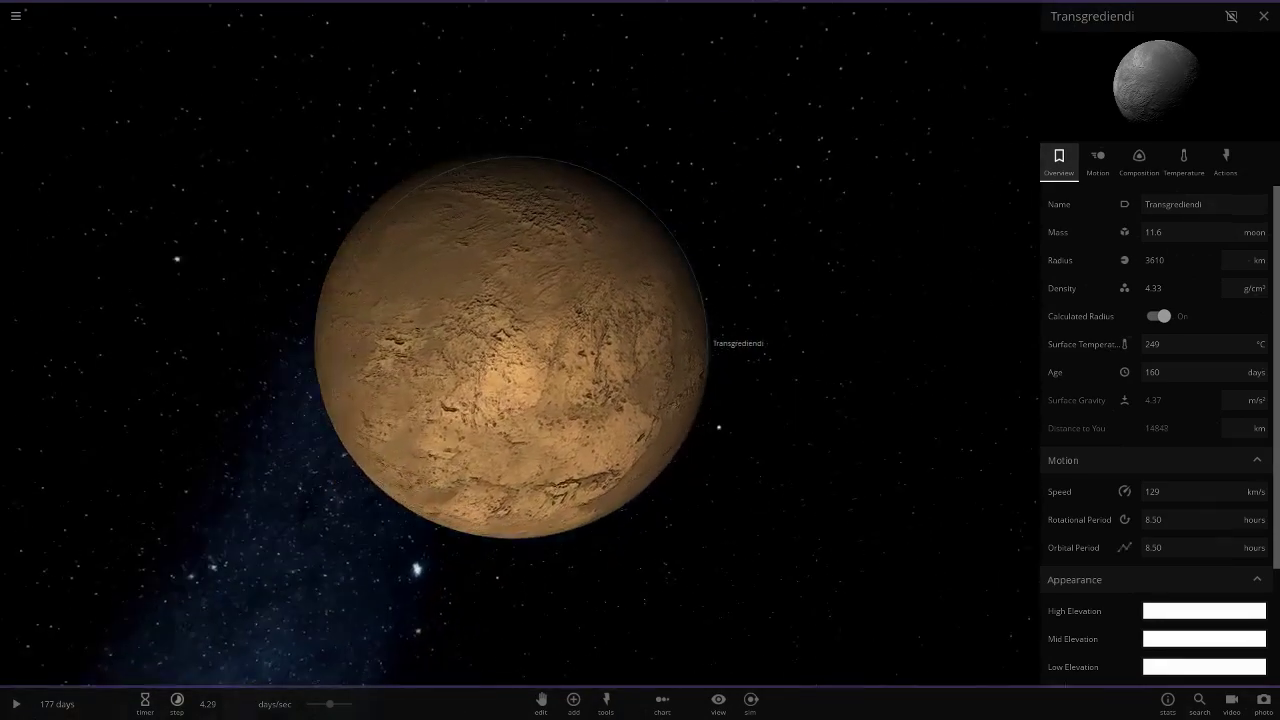
scroll(1155, 430, down, 3)
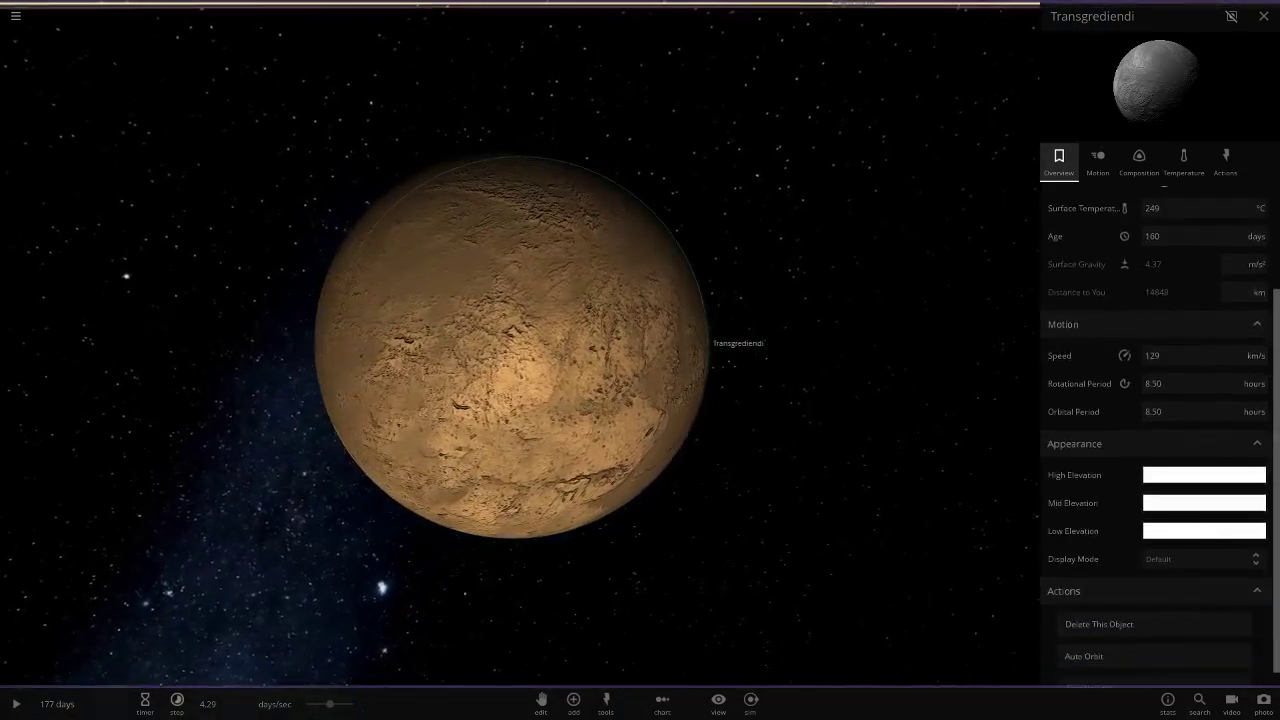
scroll(1155, 430, up, 3)
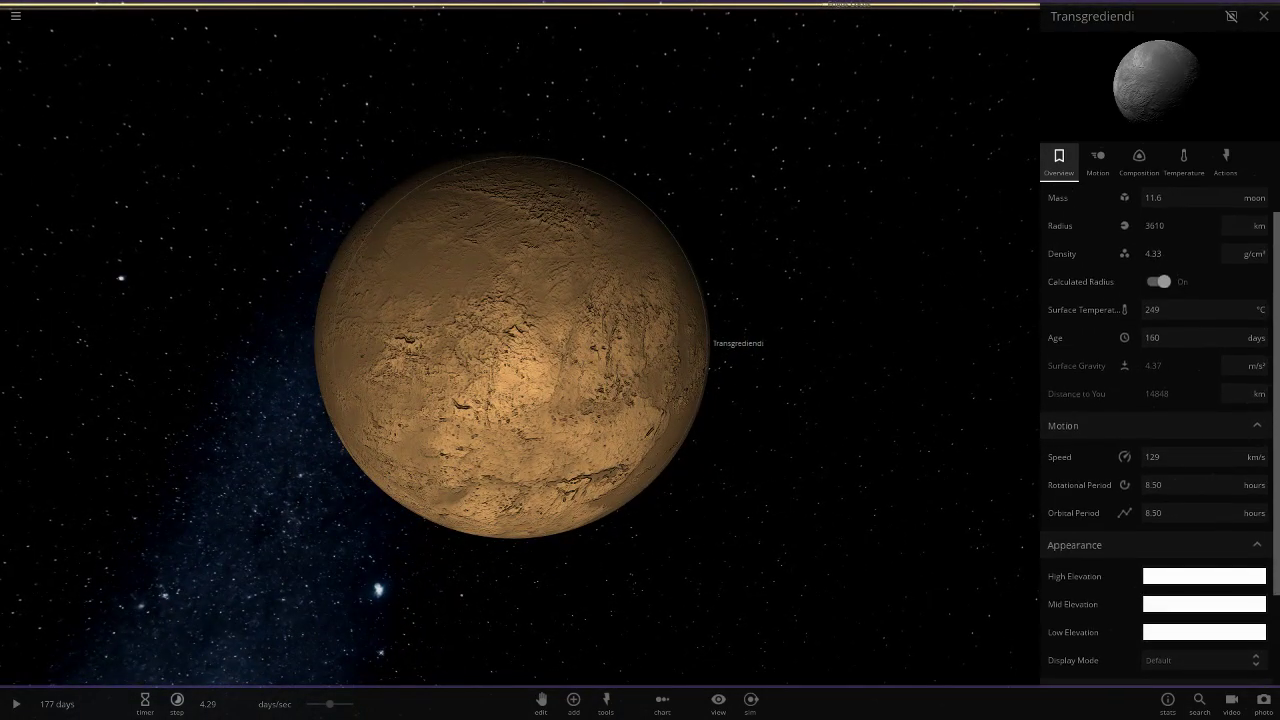
Step: Resume the simulation and watch Transgrediendi move around its star
key(space)
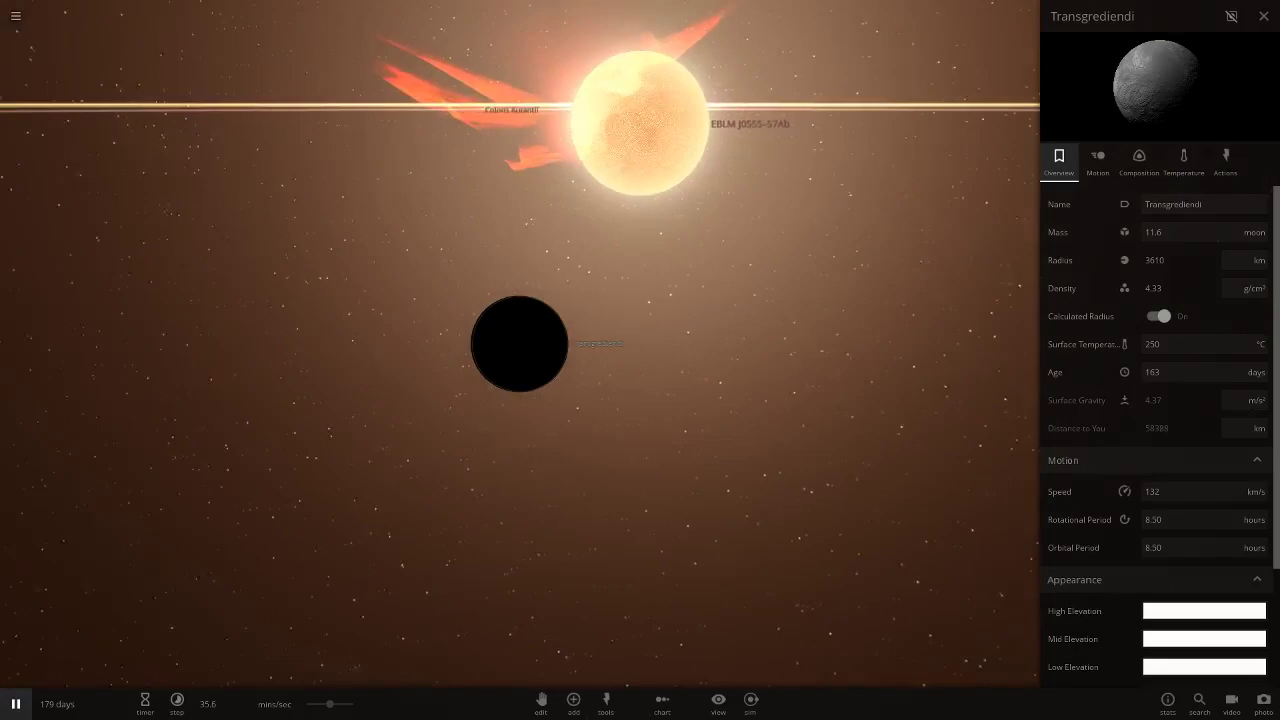
scroll(520, 344, down, 3)
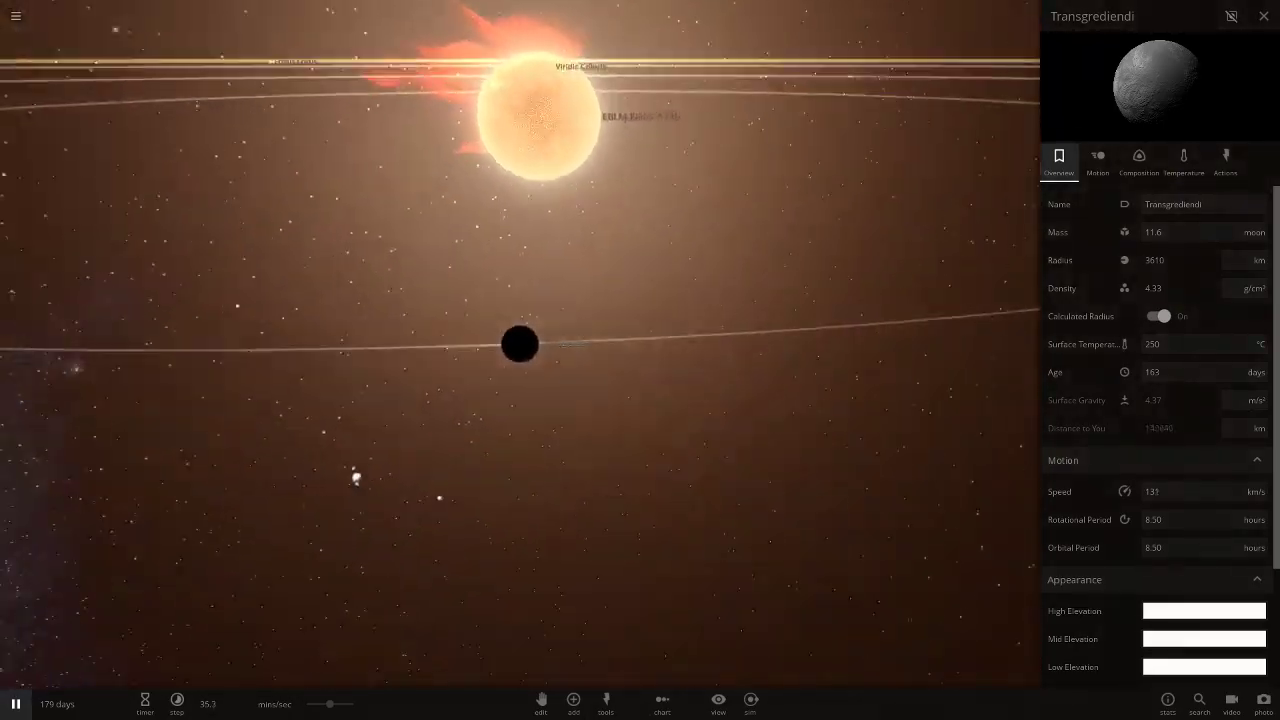
scroll(520, 344, down, 5)
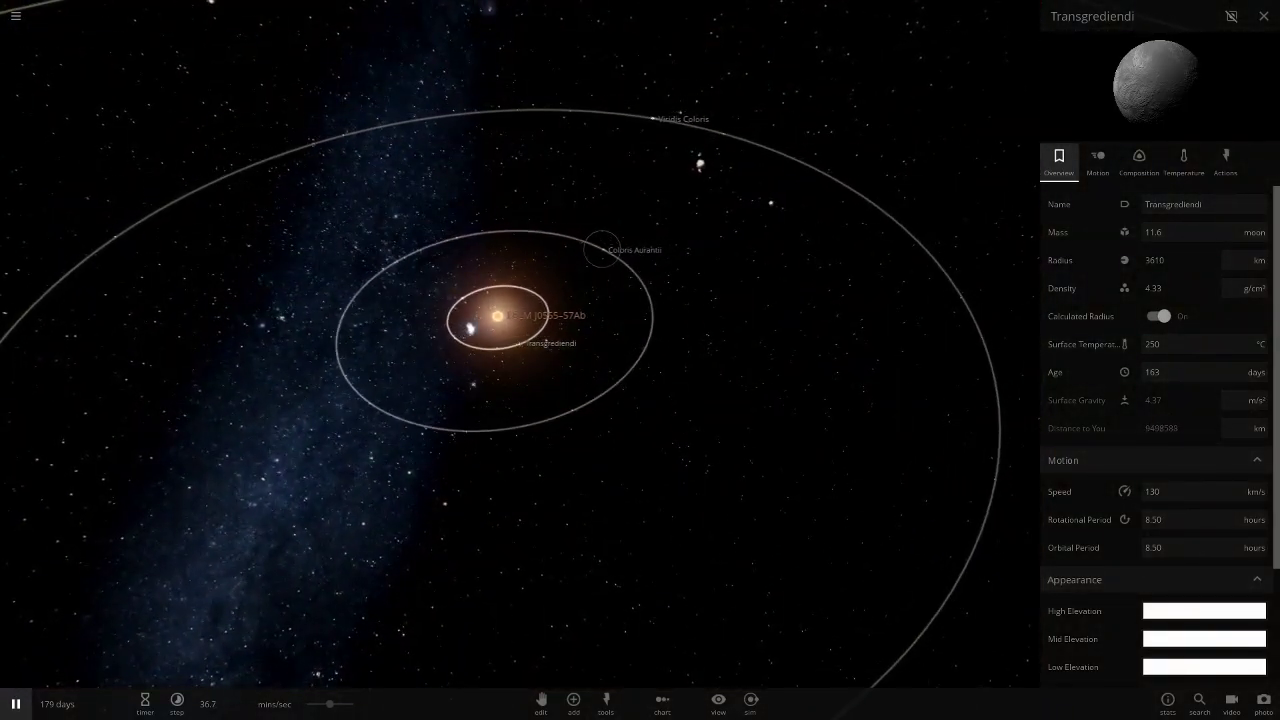
Step: Focus on the planet Coloris Aurantii and review its motion and appearance properties
double_click(596, 250)
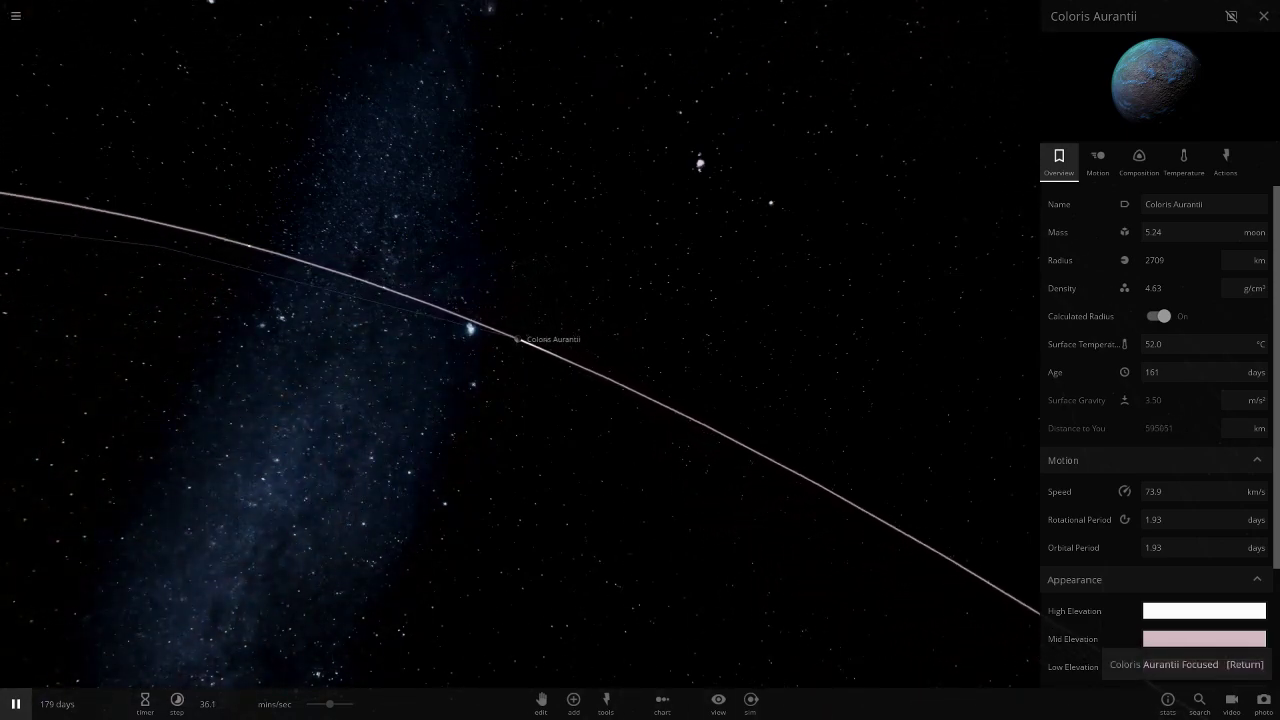
drag(420, 344, 640, 344)
scroll(1156, 435, down, 3)
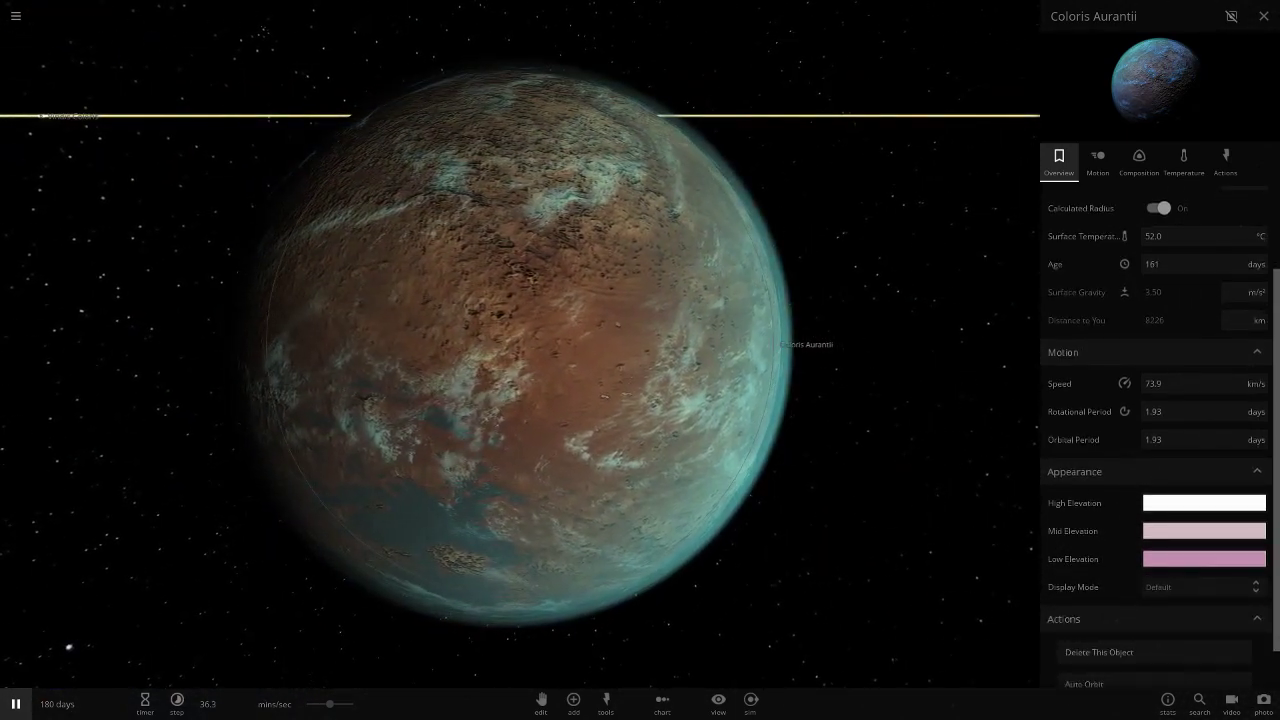
Step: Check the lighting modes in the view settings, keeping Realistic, and examine Coloris Aurantii's surface from different distances
click(718, 702)
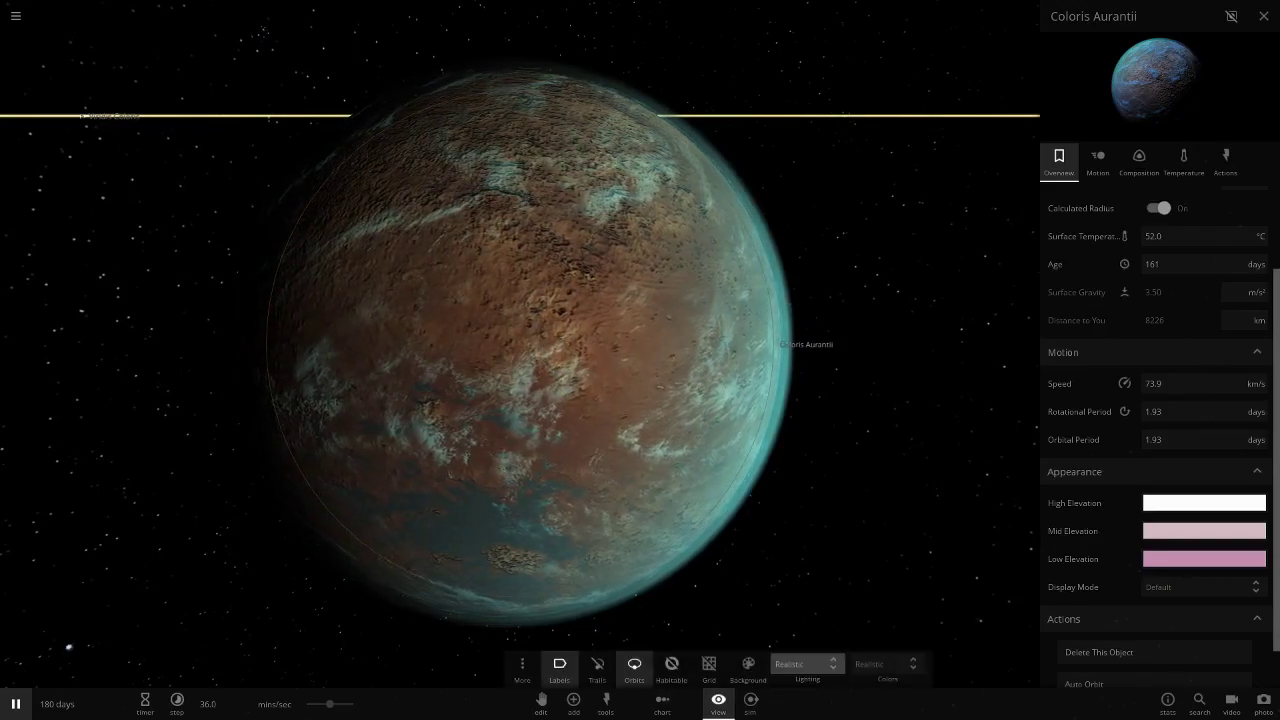
click(787, 679)
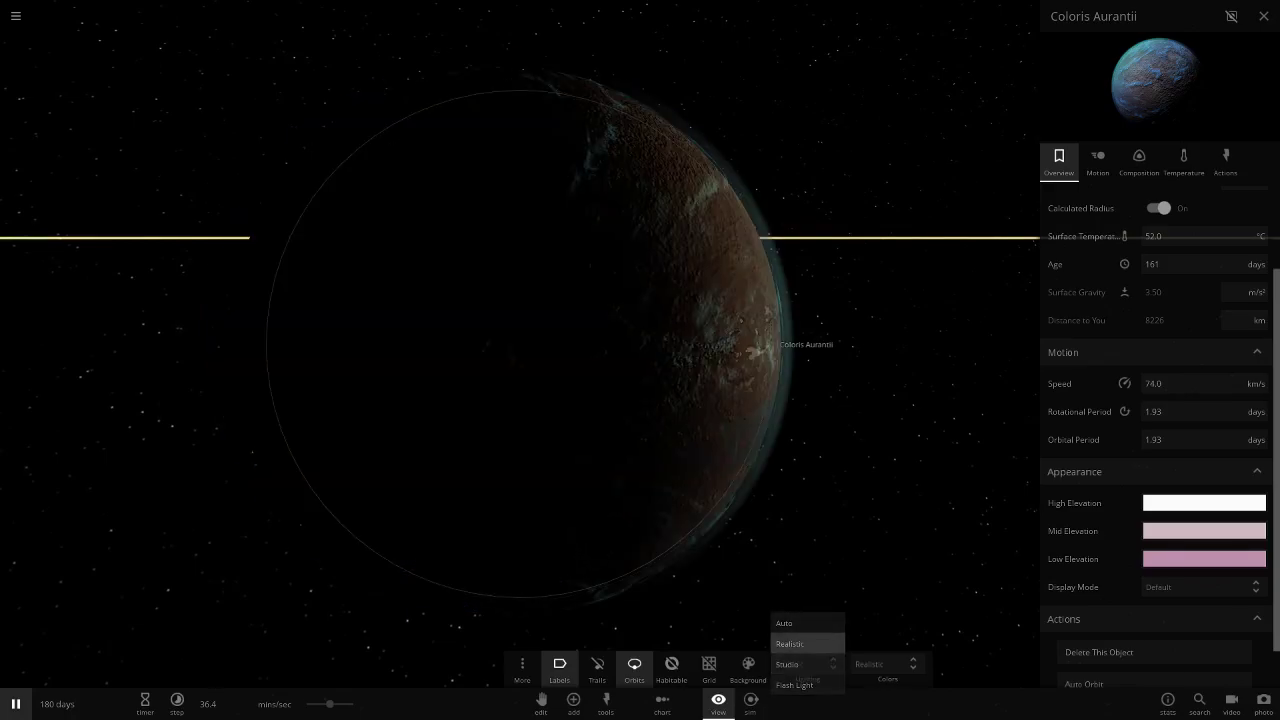
scroll(520, 344, up, 3)
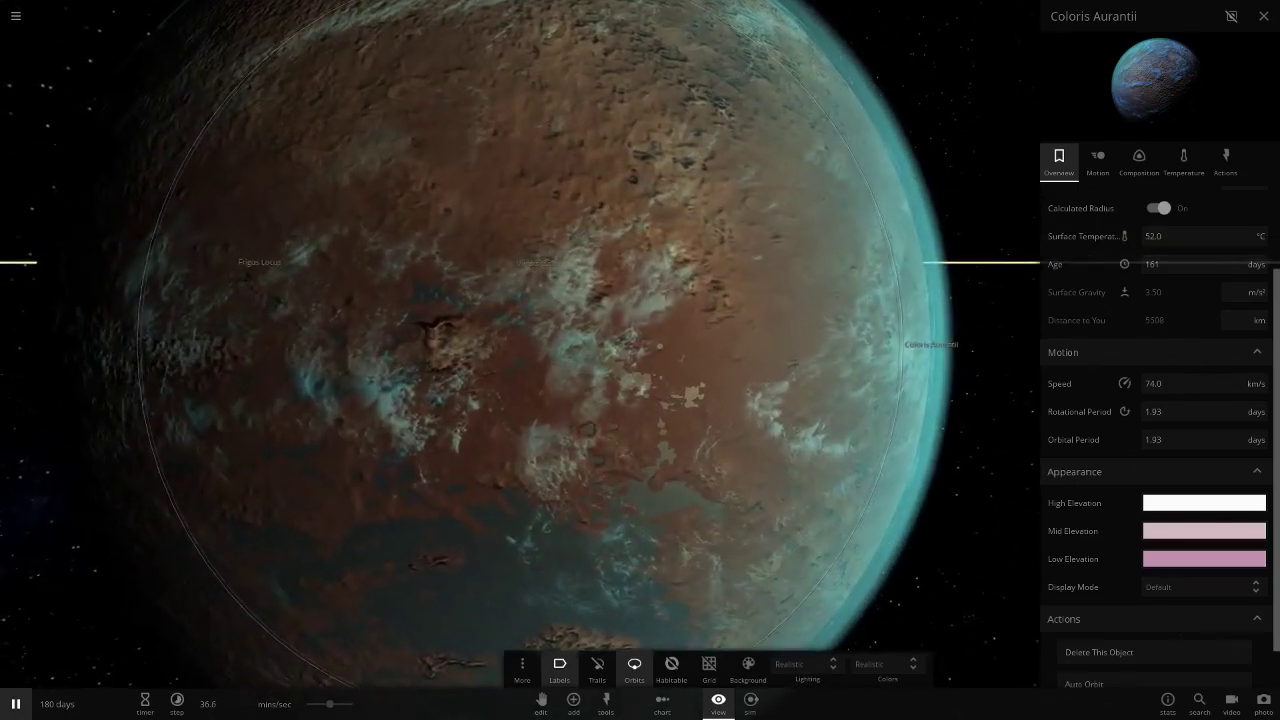
scroll(520, 344, down, 3)
drag(520, 344, 400, 440)
scroll(1156, 430, up, 2)
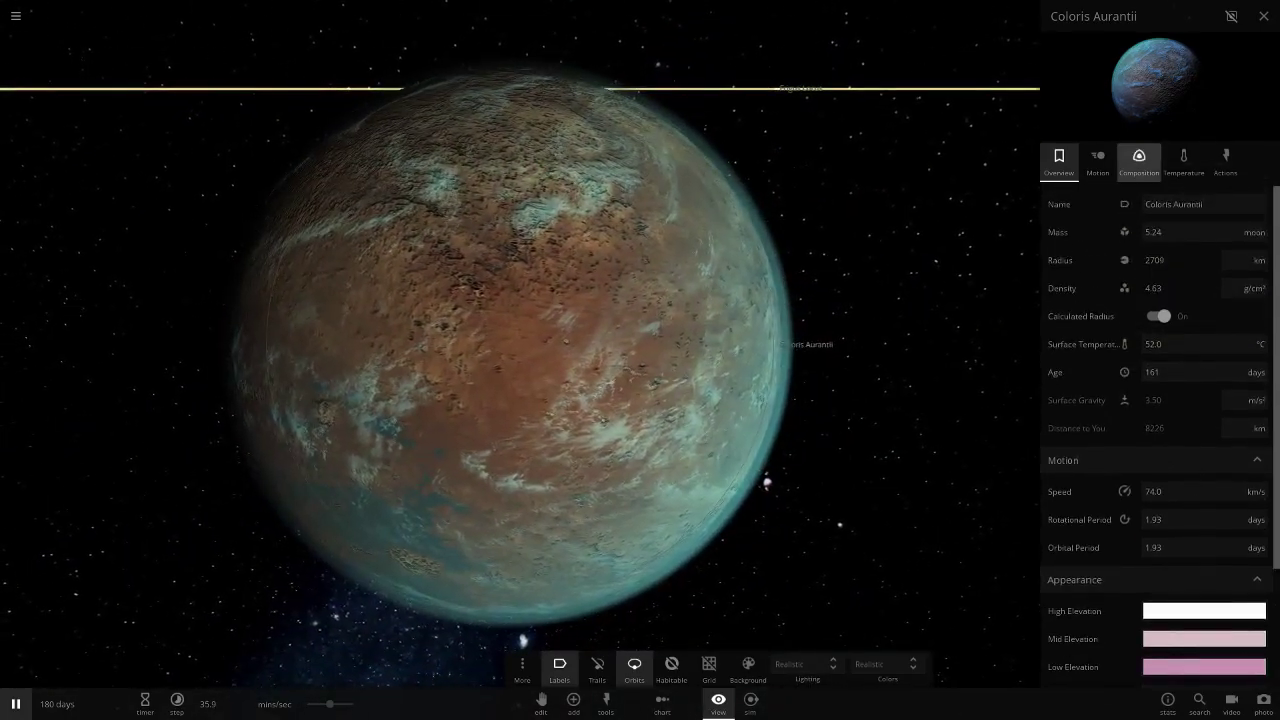
Step: Review Coloris Aurantii's composition data, including Earth similarity and life likelihood, and return to its overview
click(1138, 162)
scroll(1156, 430, down, 2)
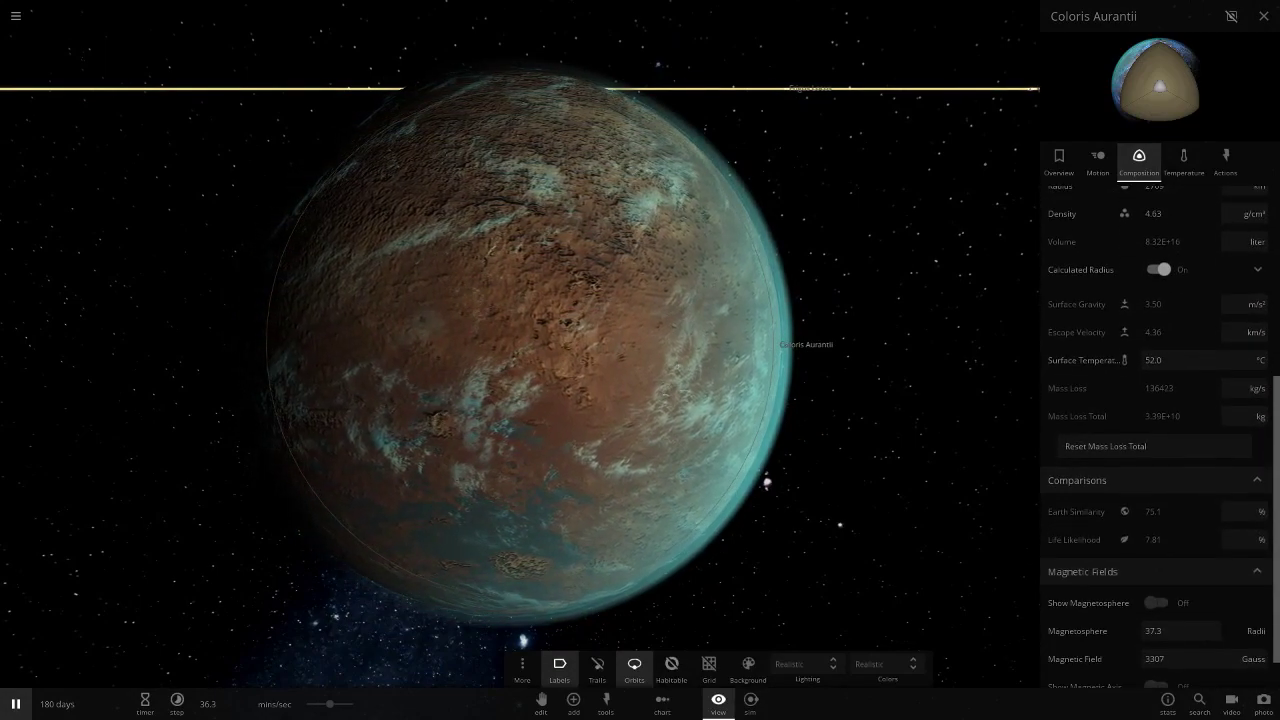
click(1058, 162)
scroll(520, 344, down, 3)
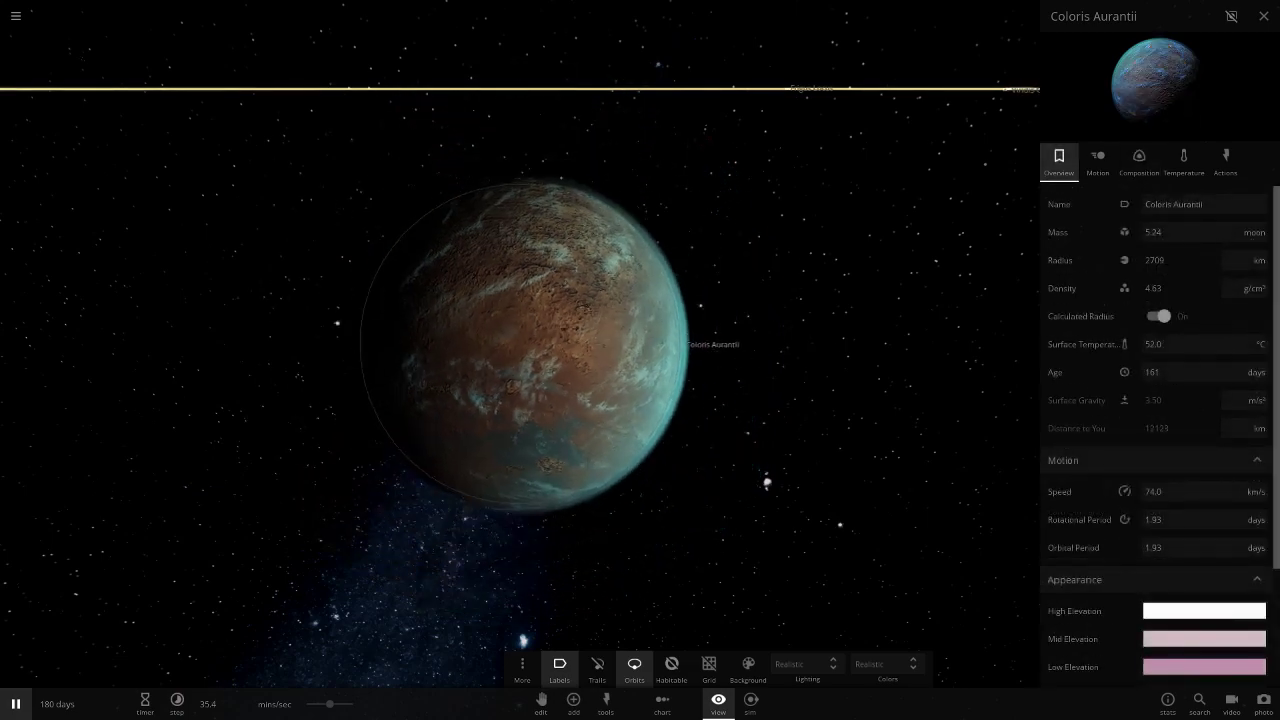
Step: Focus on the neighbouring planet Viridis Coloris and look at it together with its moon's orbit
drag(520, 344, 461, 457)
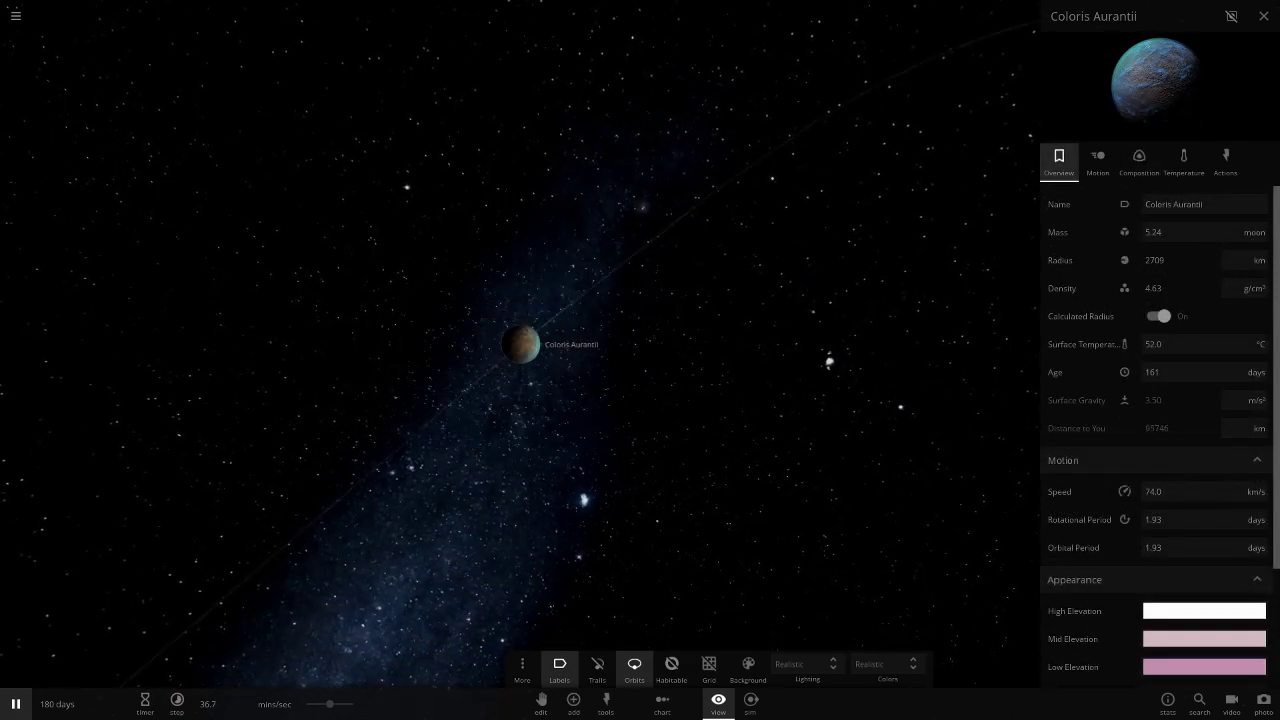
scroll(520, 344, down, 8)
drag(520, 344, 508, 460)
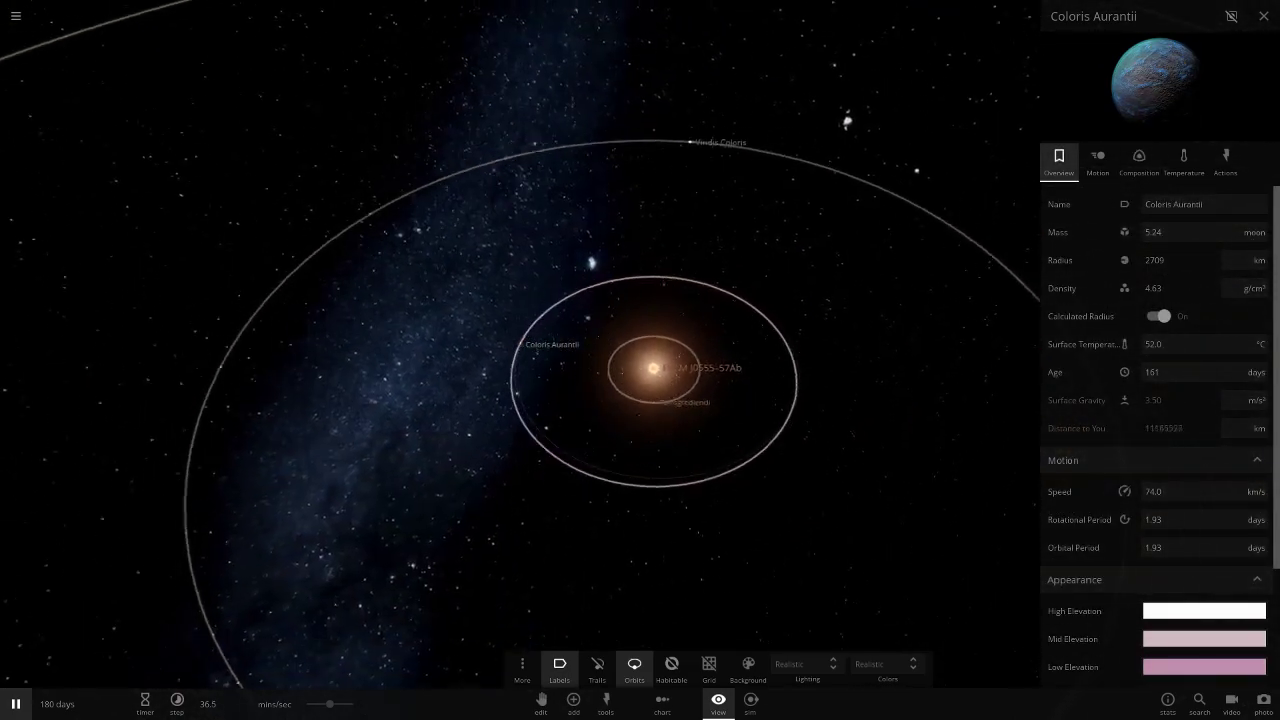
double_click(689, 130)
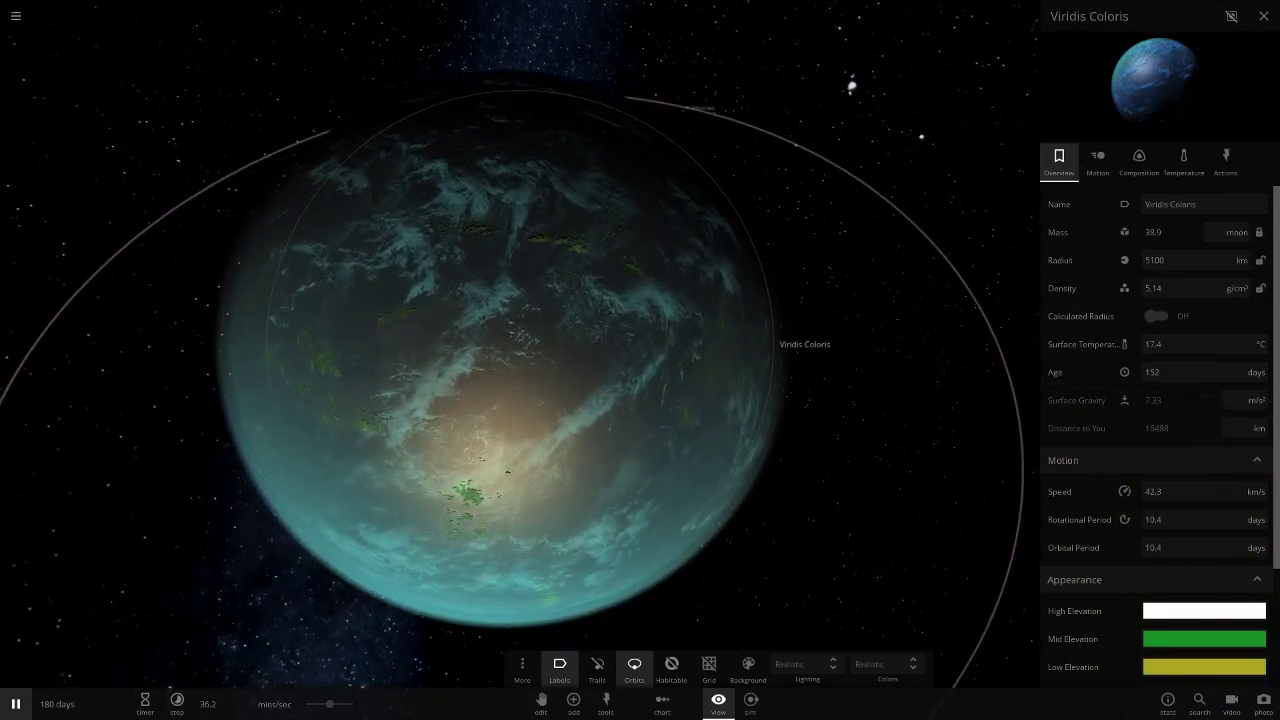
scroll(518, 356, down, 3)
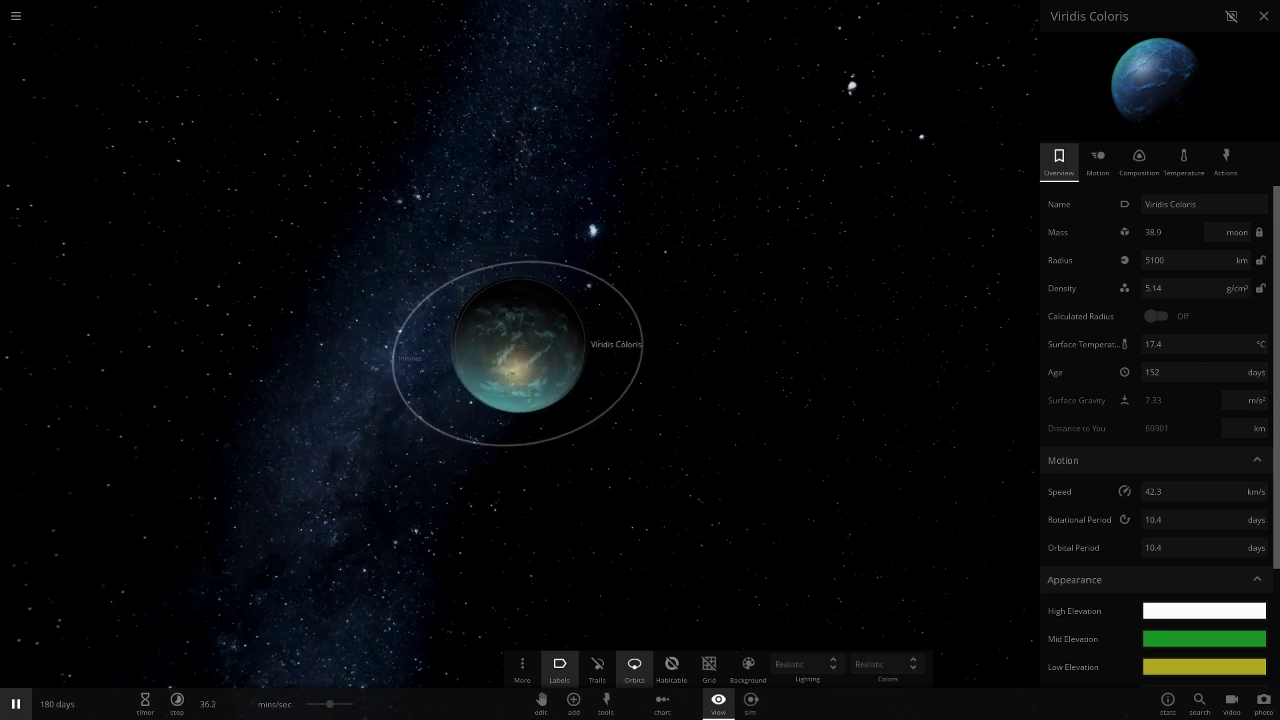
Step: Pause the simulation and focus on Viridis Coloris's moon Inmineo to view it against the planet
key(space)
click(513, 371)
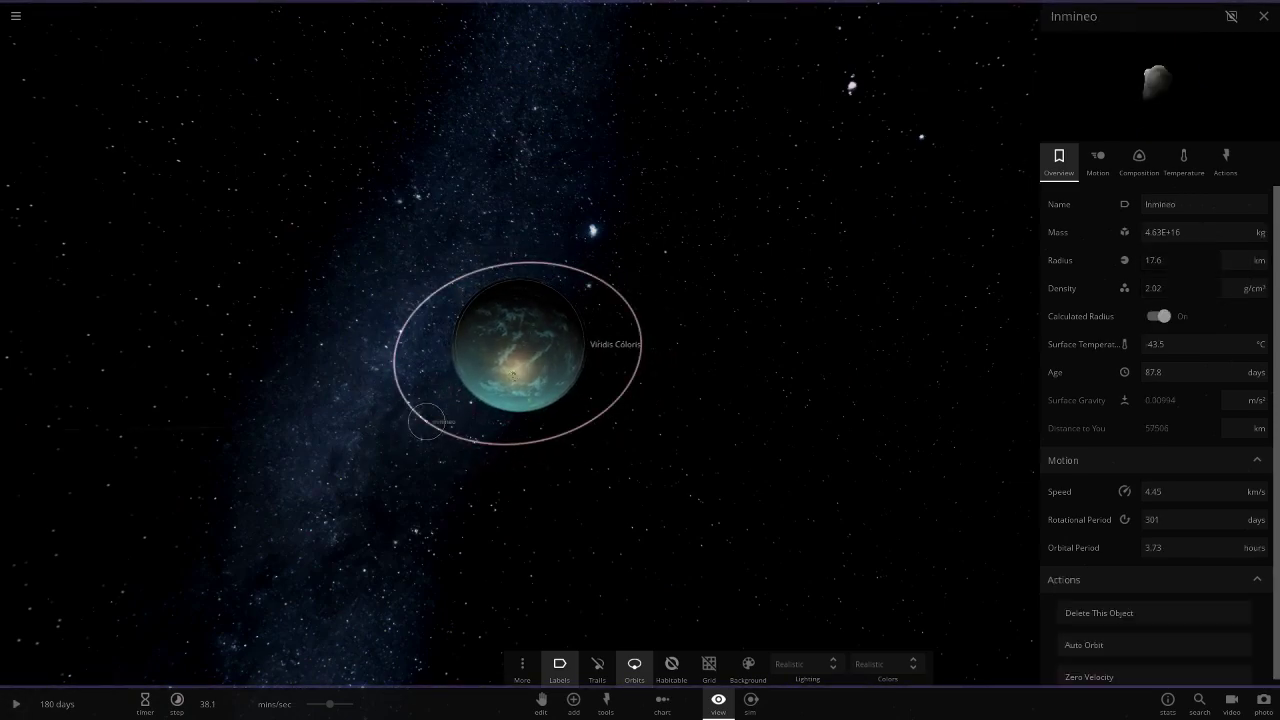
double_click(426, 418)
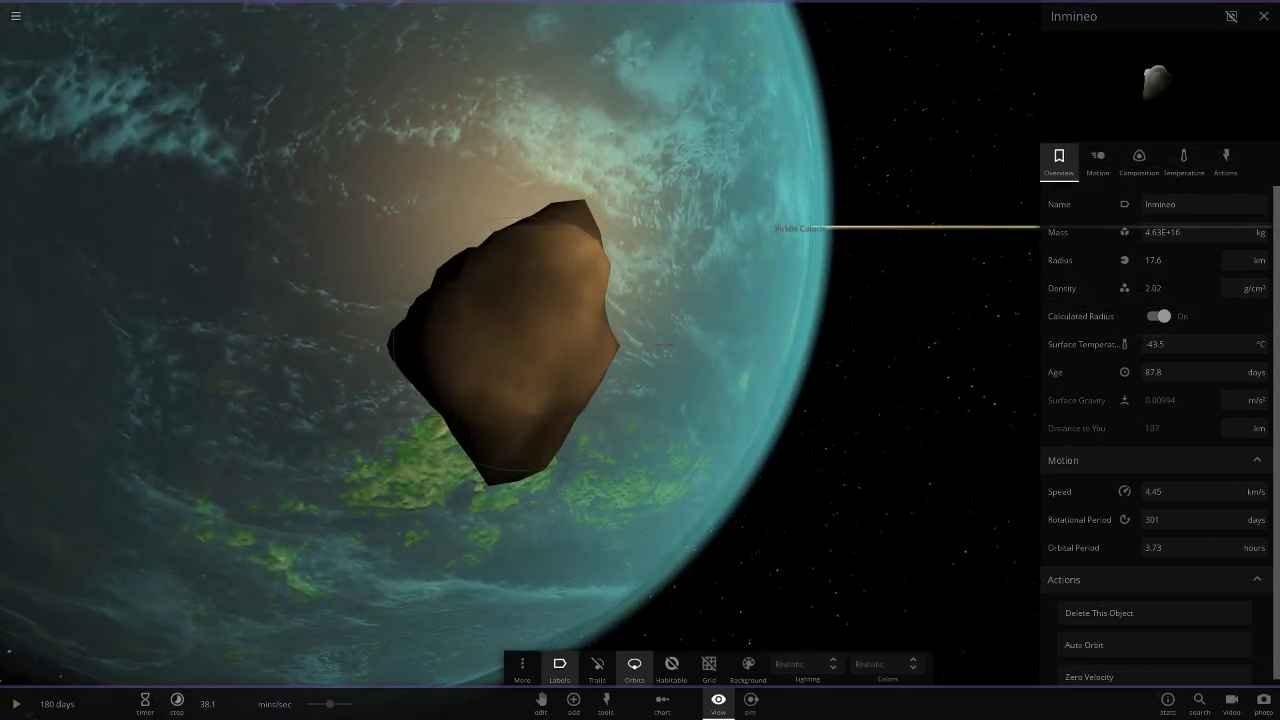
scroll(520, 344, down, 10)
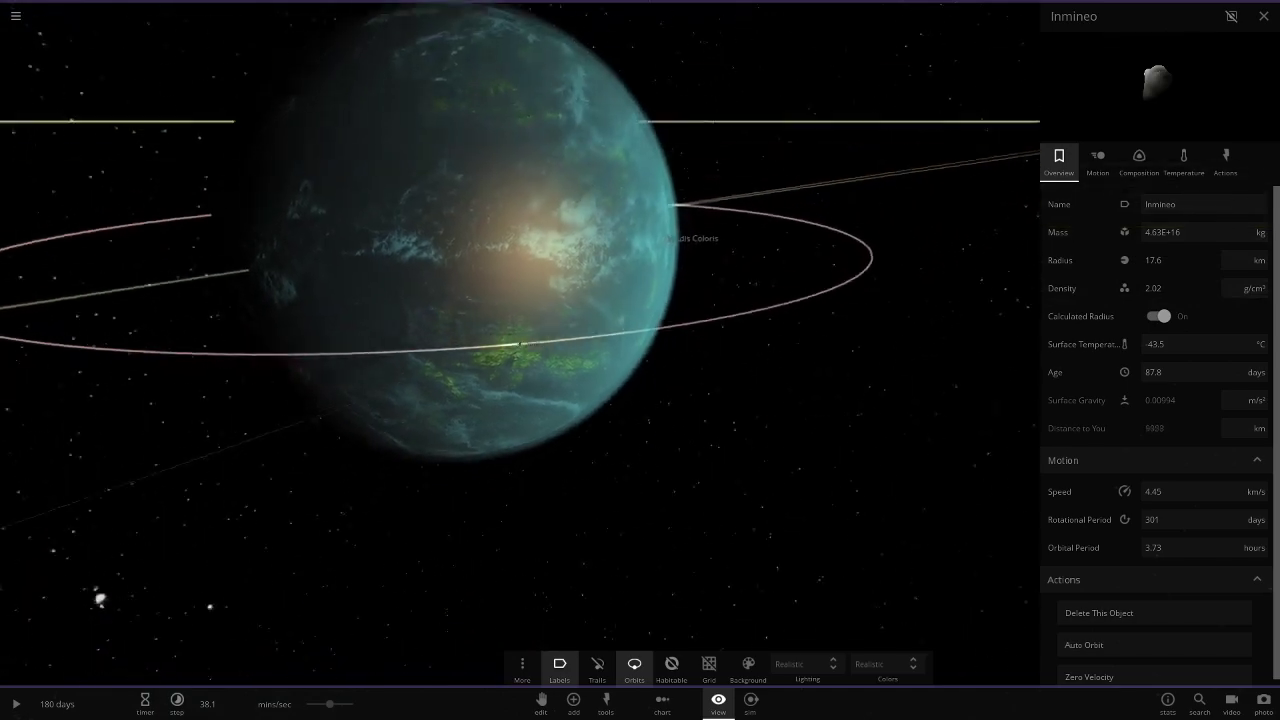
Step: Select Viridis Coloris again and review its temperature and composition data down to the magnetic fields
scroll(520, 344, down, 3)
click(511, 298)
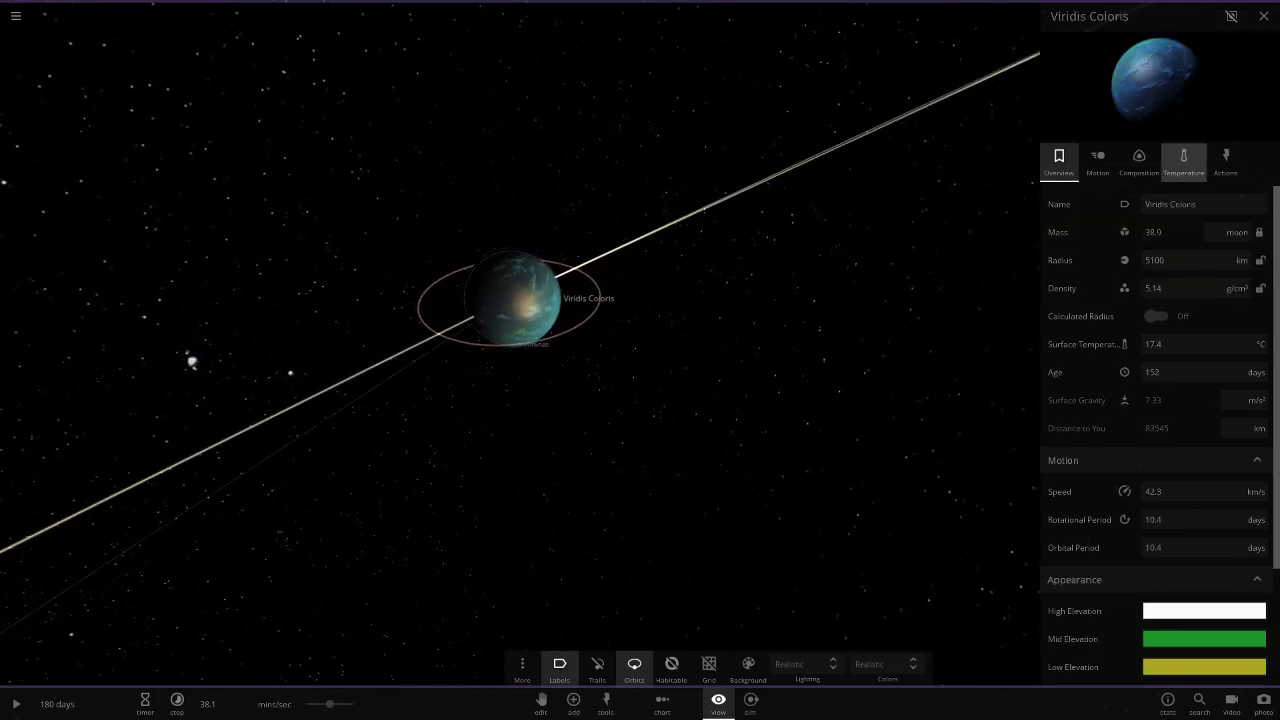
click(1183, 160)
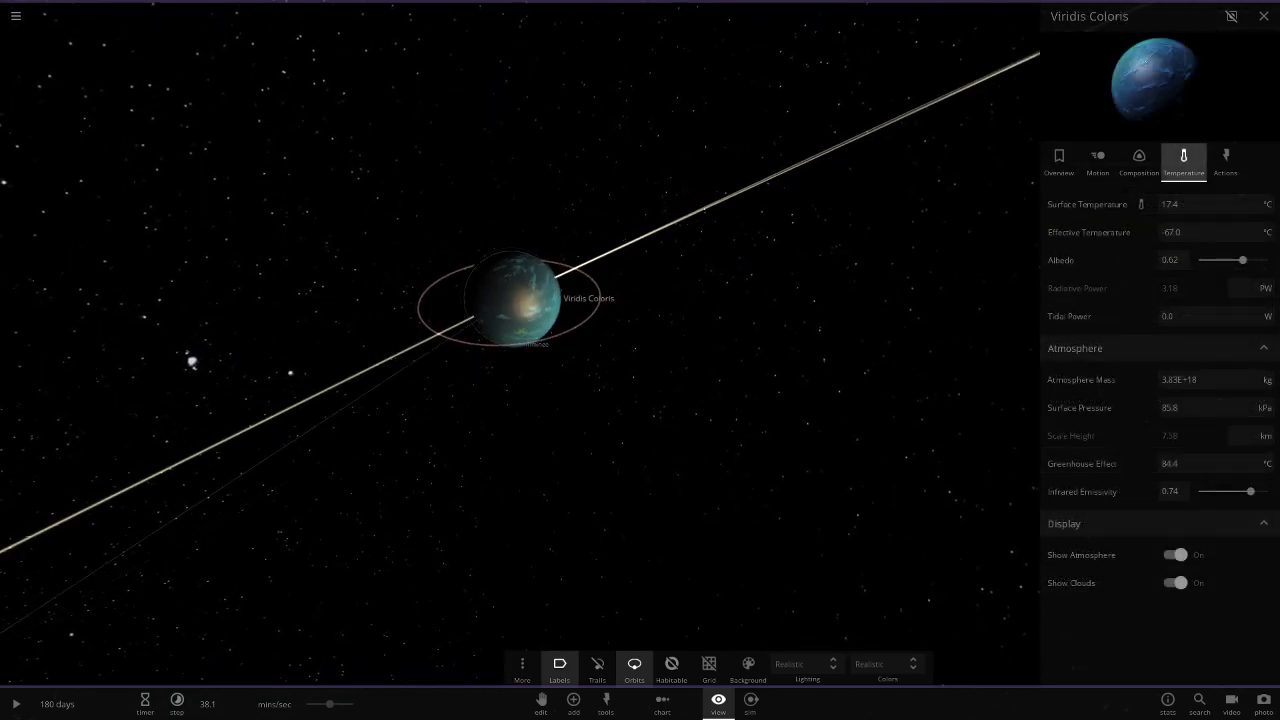
click(1139, 160)
scroll(1240, 590, down, 5)
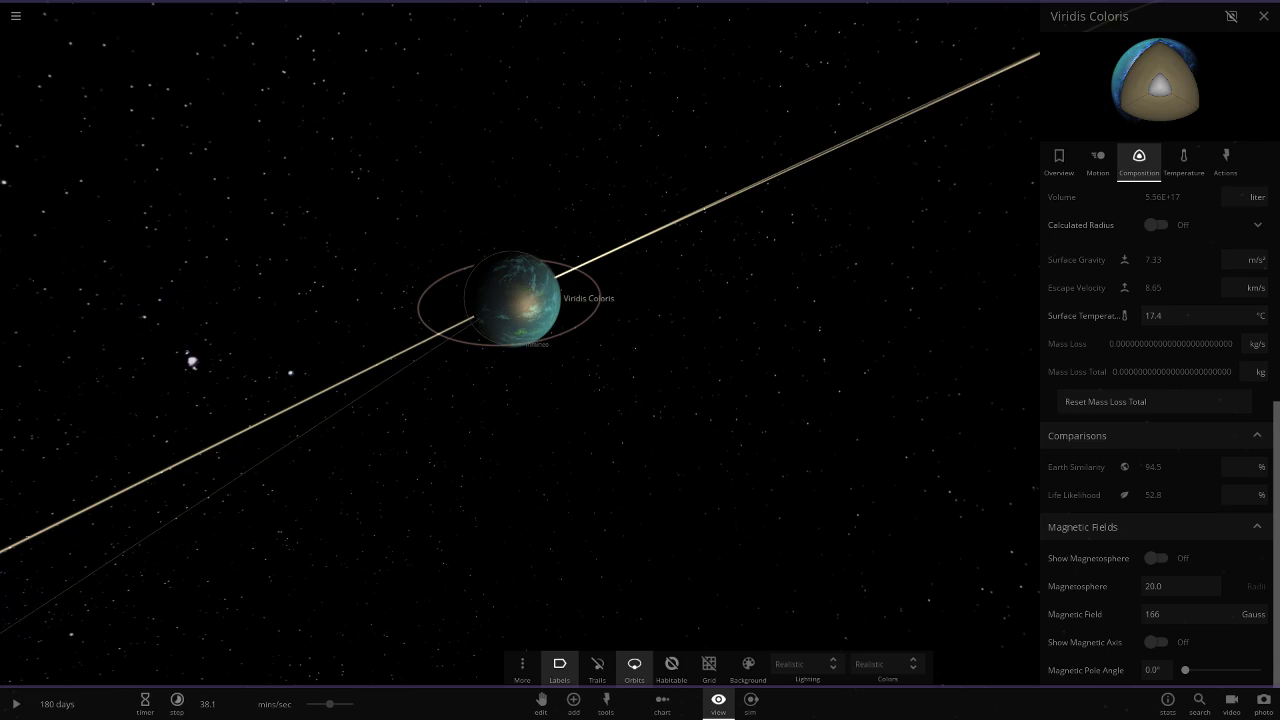
Step: Show the magnetospheres of Viridis Coloris and Coloris Aurantii
click(1156, 558)
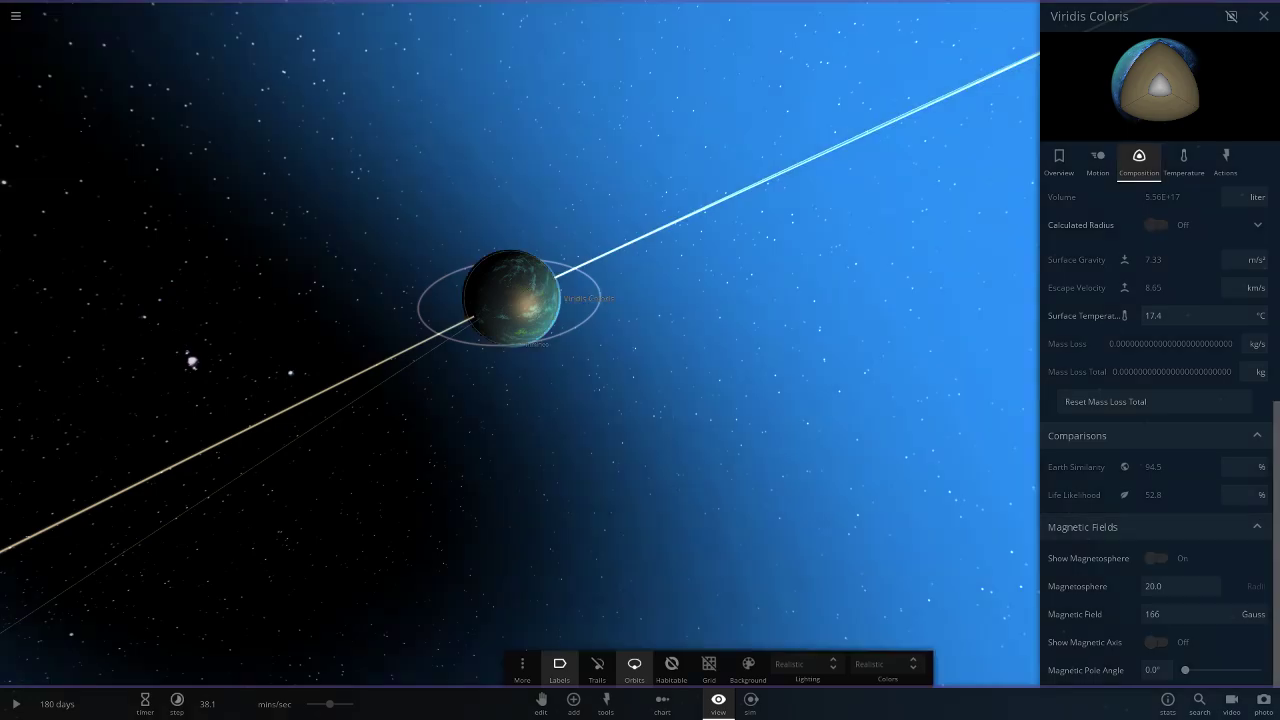
scroll(520, 343, down, 8)
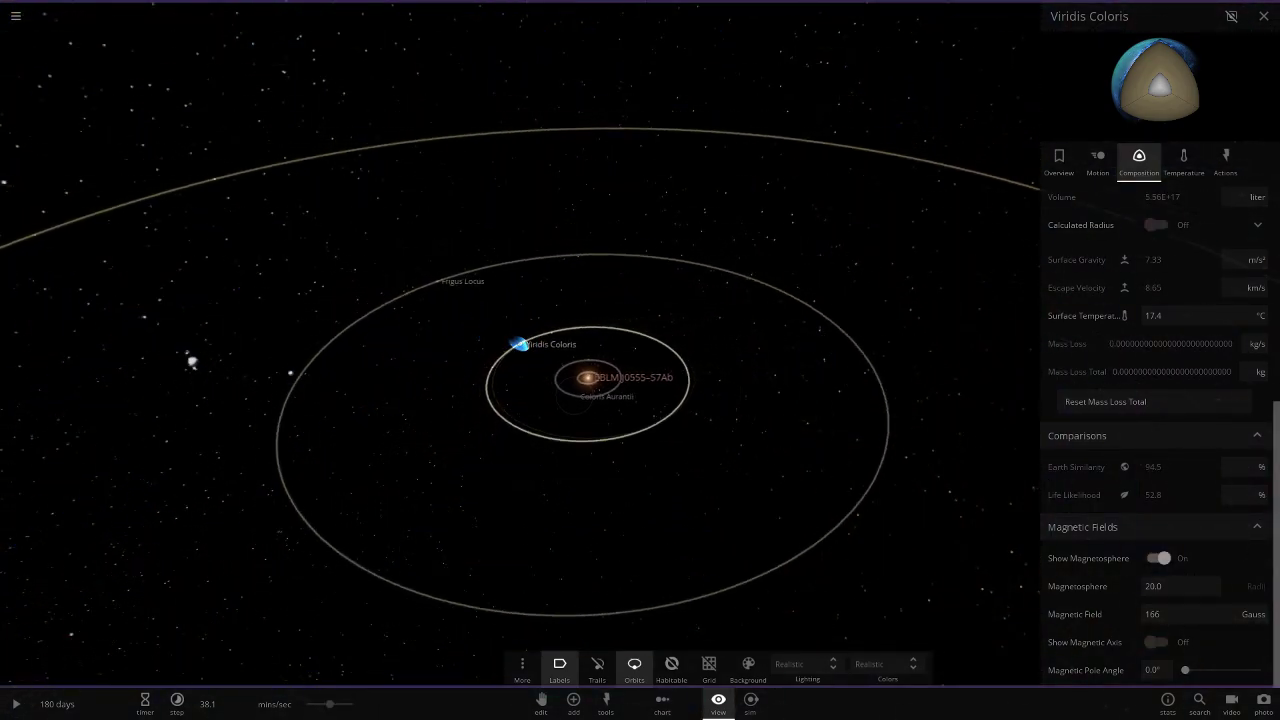
click(603, 393)
click(1156, 564)
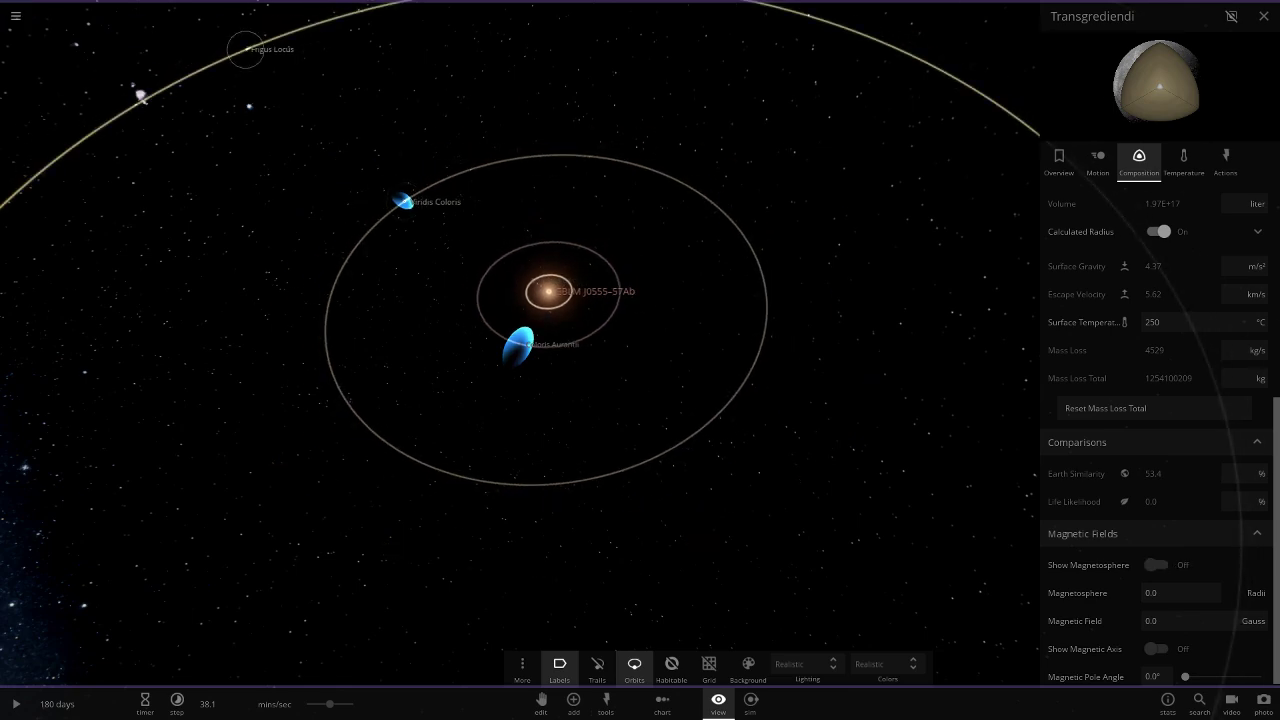
Step: Focus on the planet Frigus Locus and review its overview and temperature properties and its orbit within the system
double_click(246, 49)
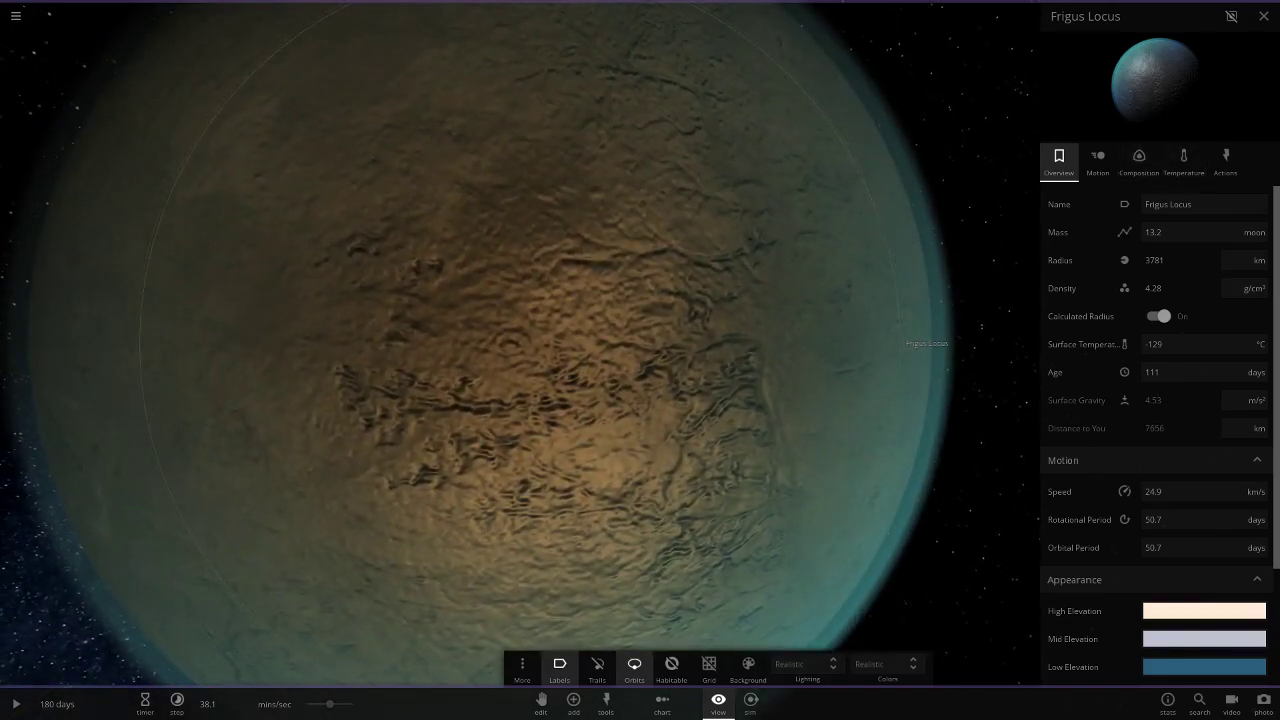
click(1184, 160)
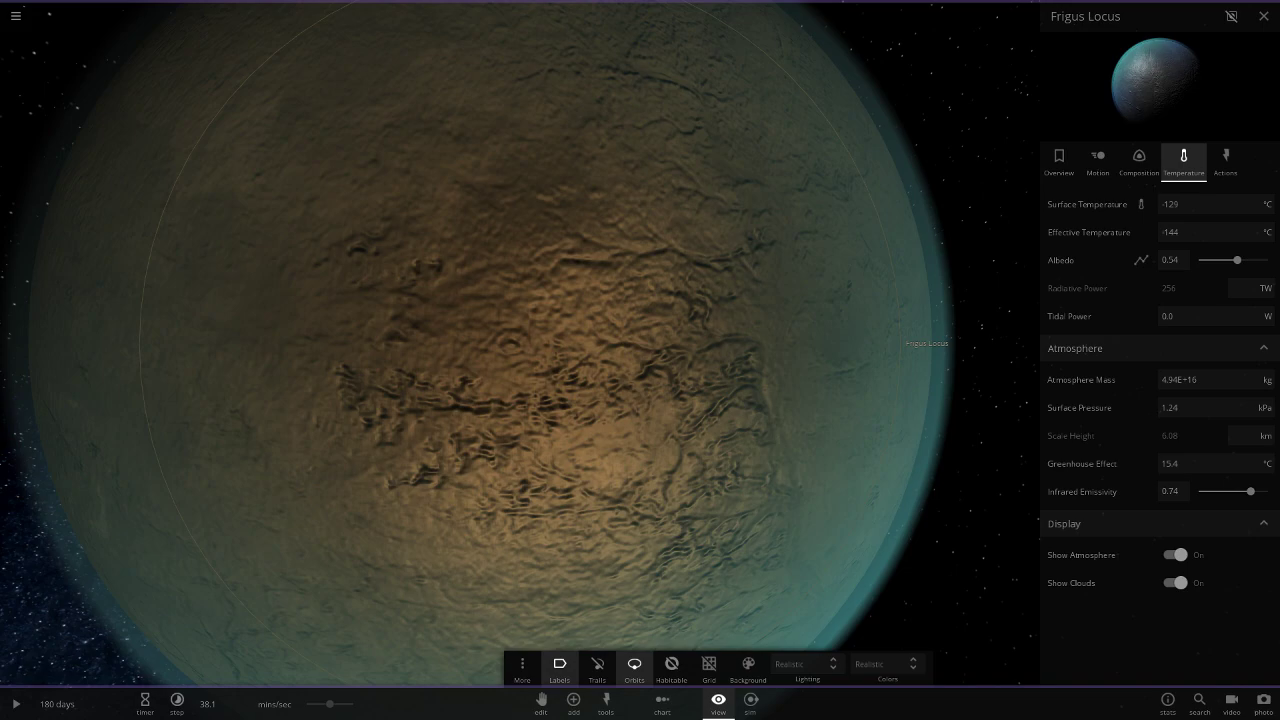
scroll(520, 344, down, 10)
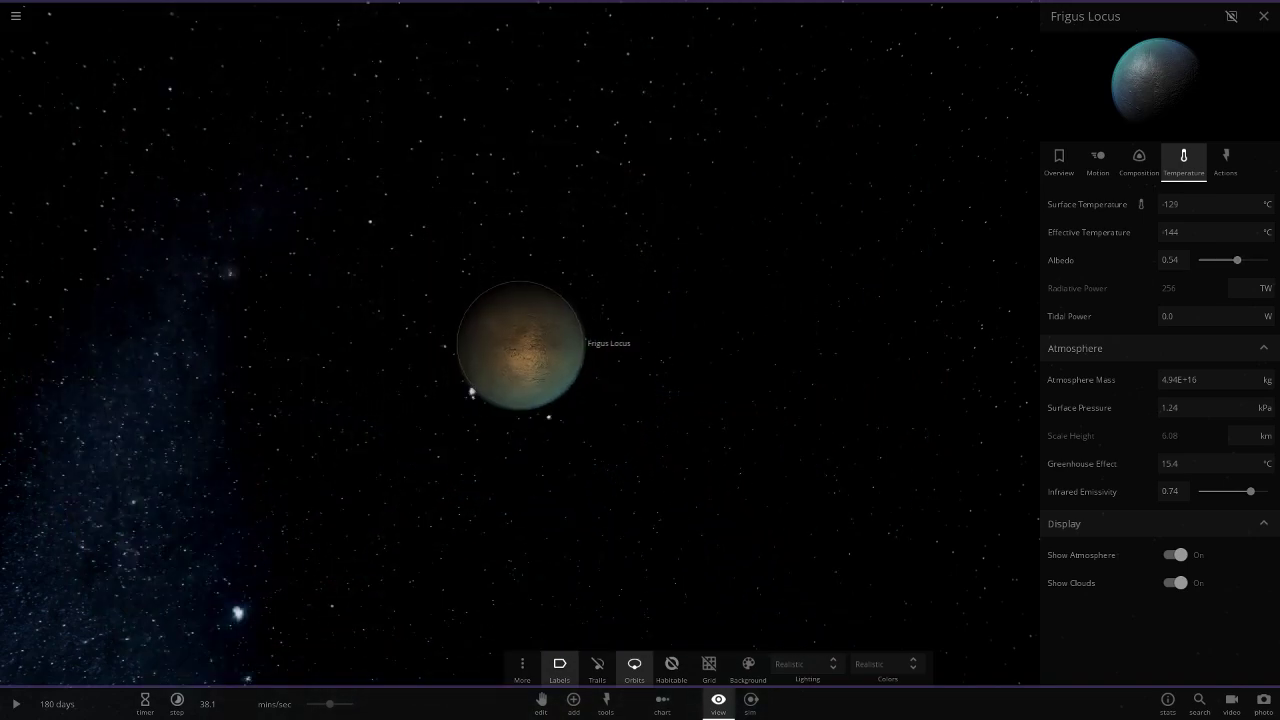
click(1059, 160)
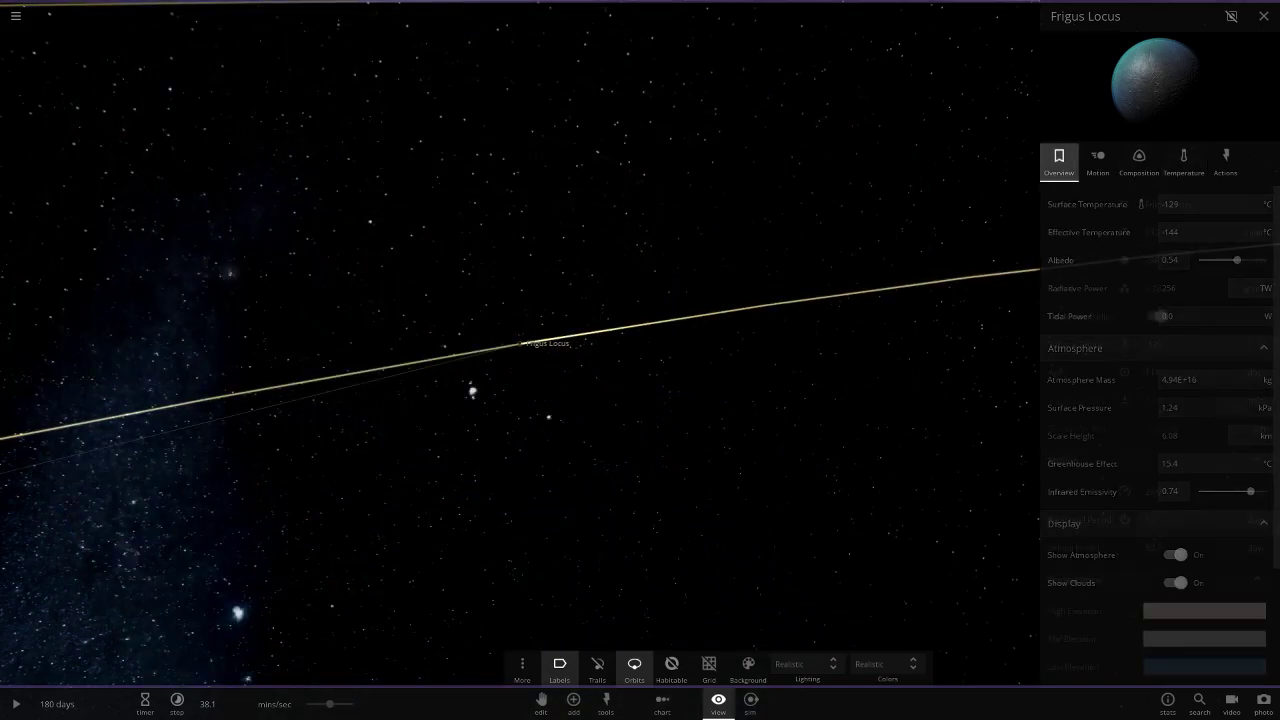
scroll(520, 344, down, 10)
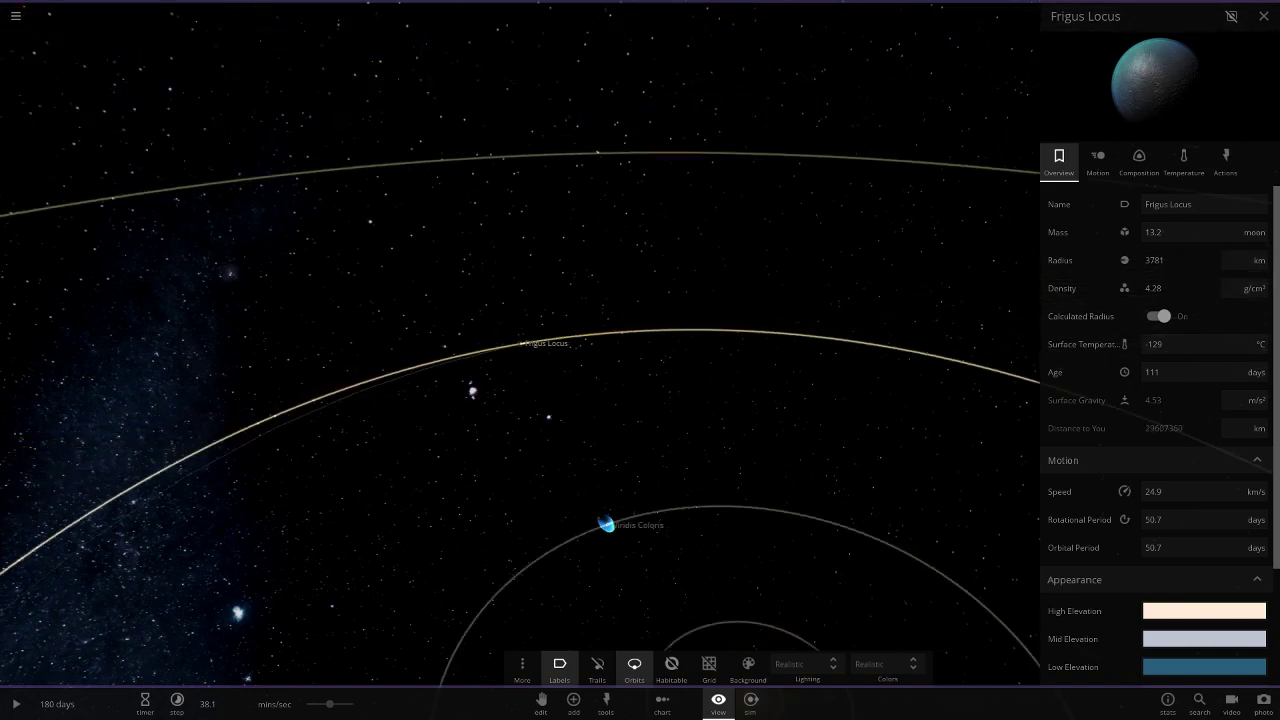
scroll(520, 344, down, 6)
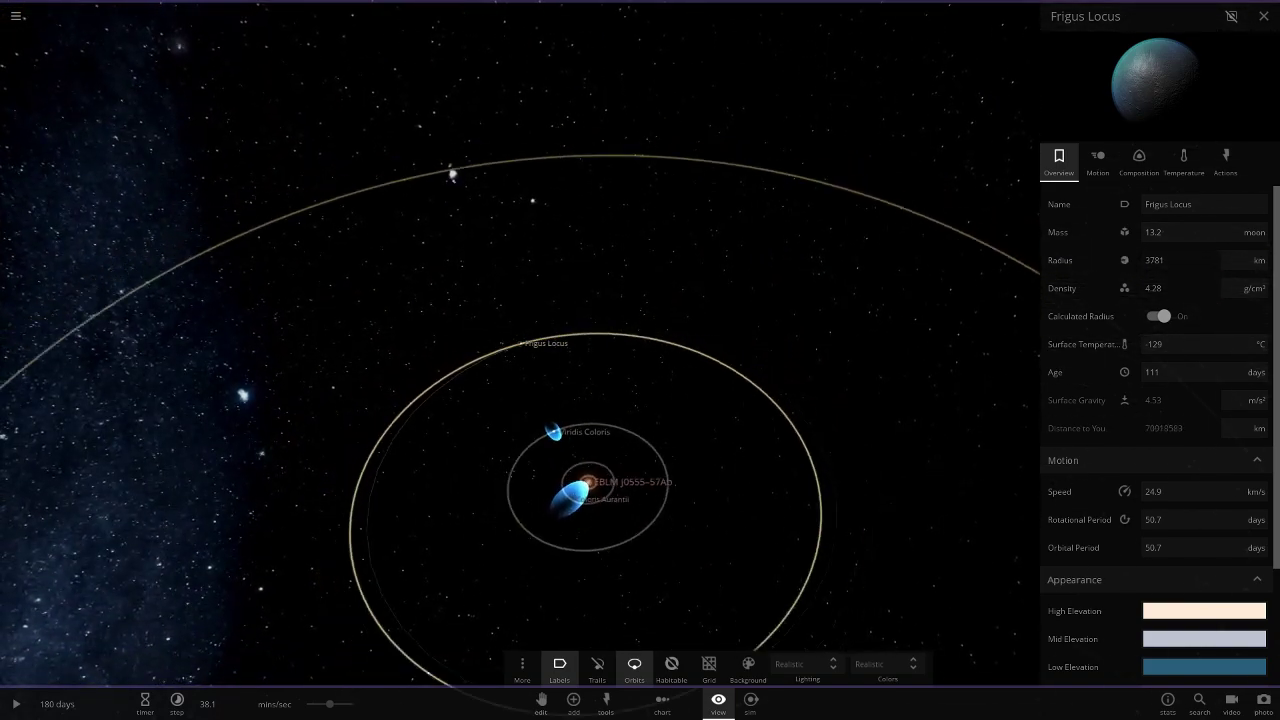
Step: Focus on the outermost planet Ultimus and review its temperature, composition and overview properties
drag(520, 360, 525, 420)
click(336, 397)
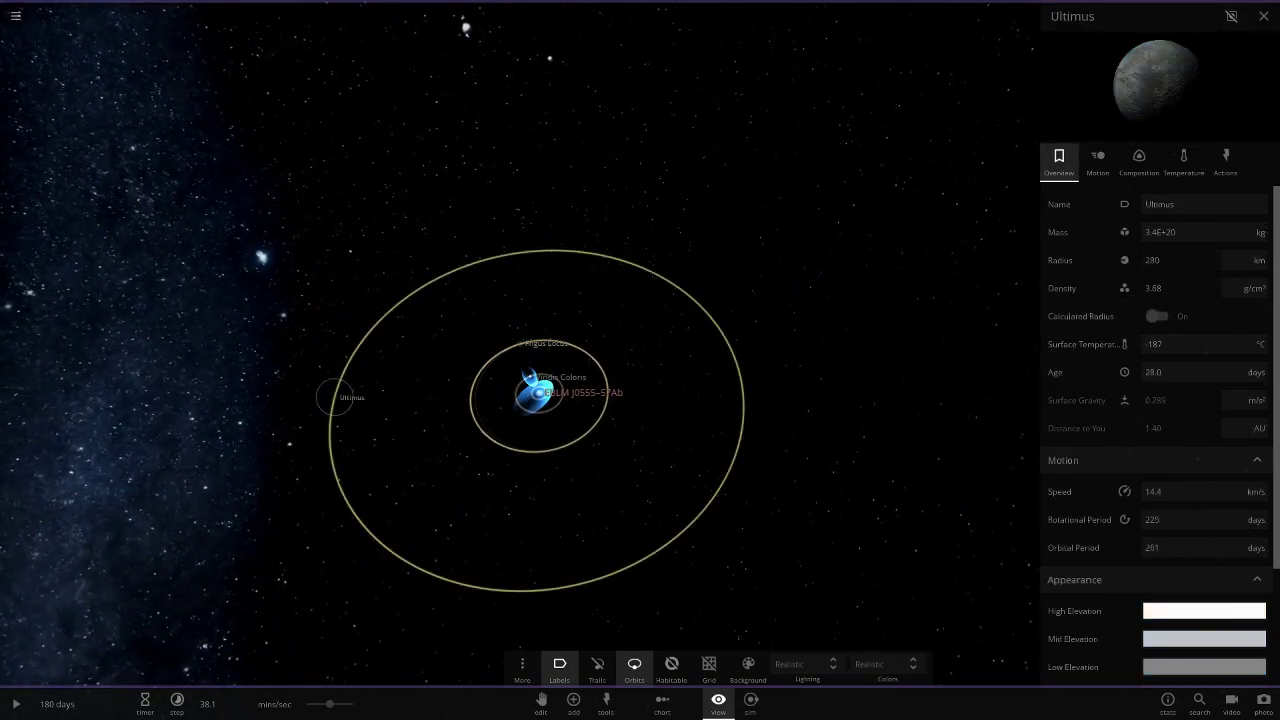
double_click(336, 397)
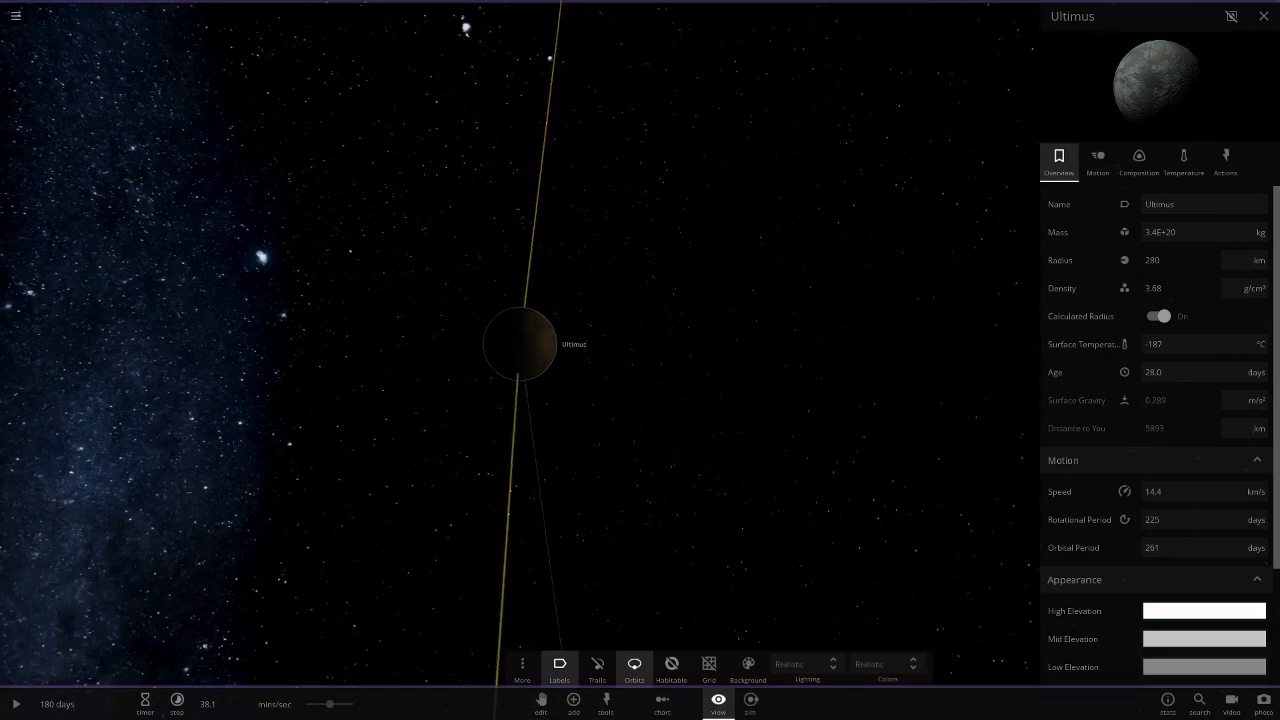
click(1184, 160)
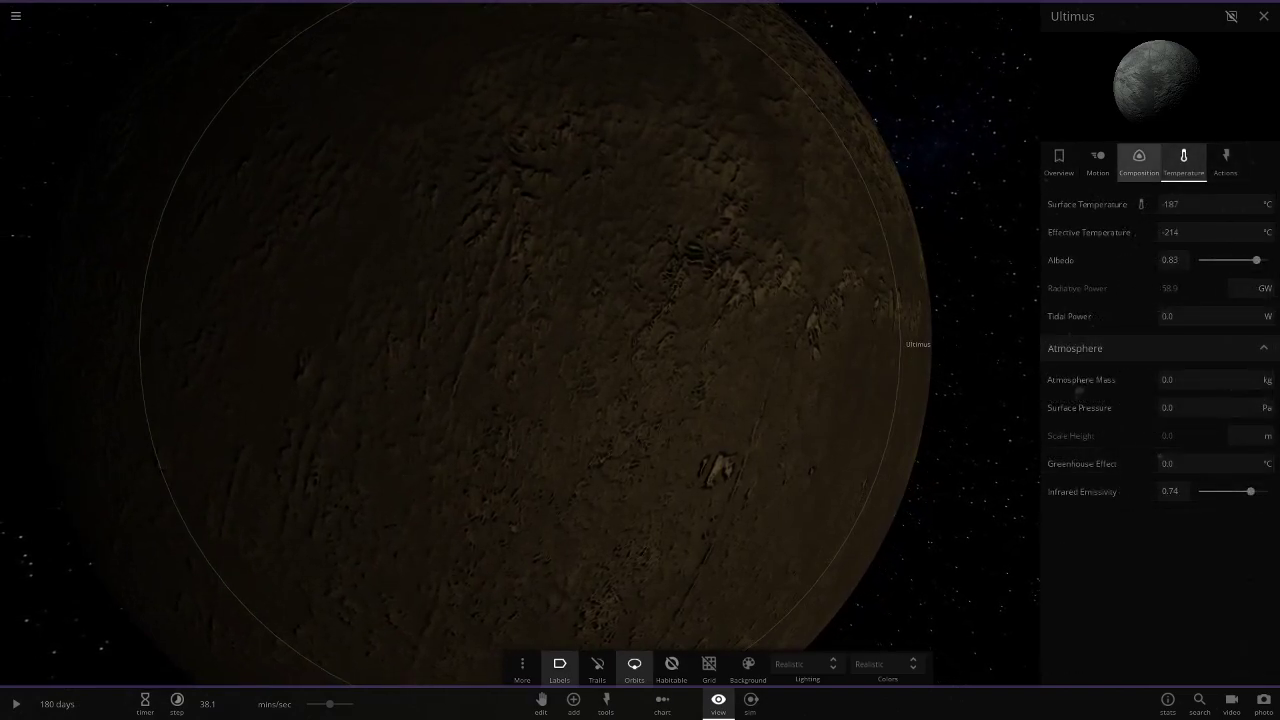
click(1139, 160)
scroll(1160, 420, down, 3)
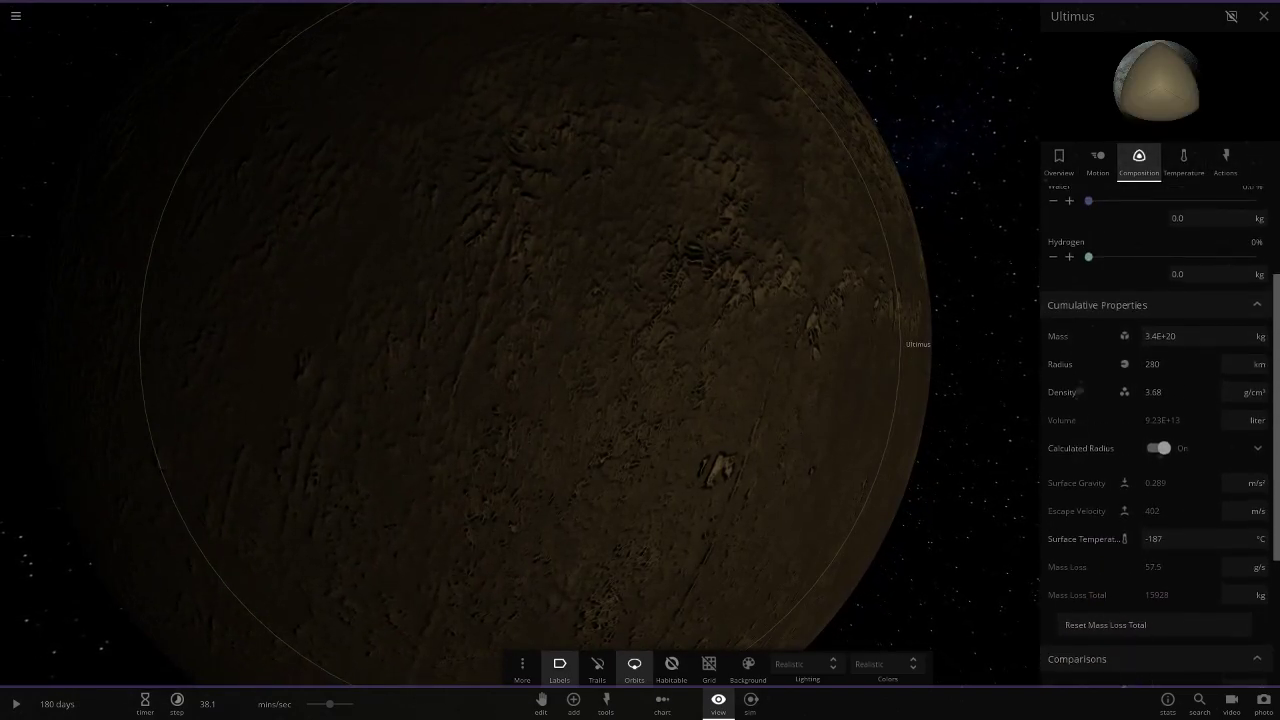
scroll(1080, 393, up, 3)
click(1058, 162)
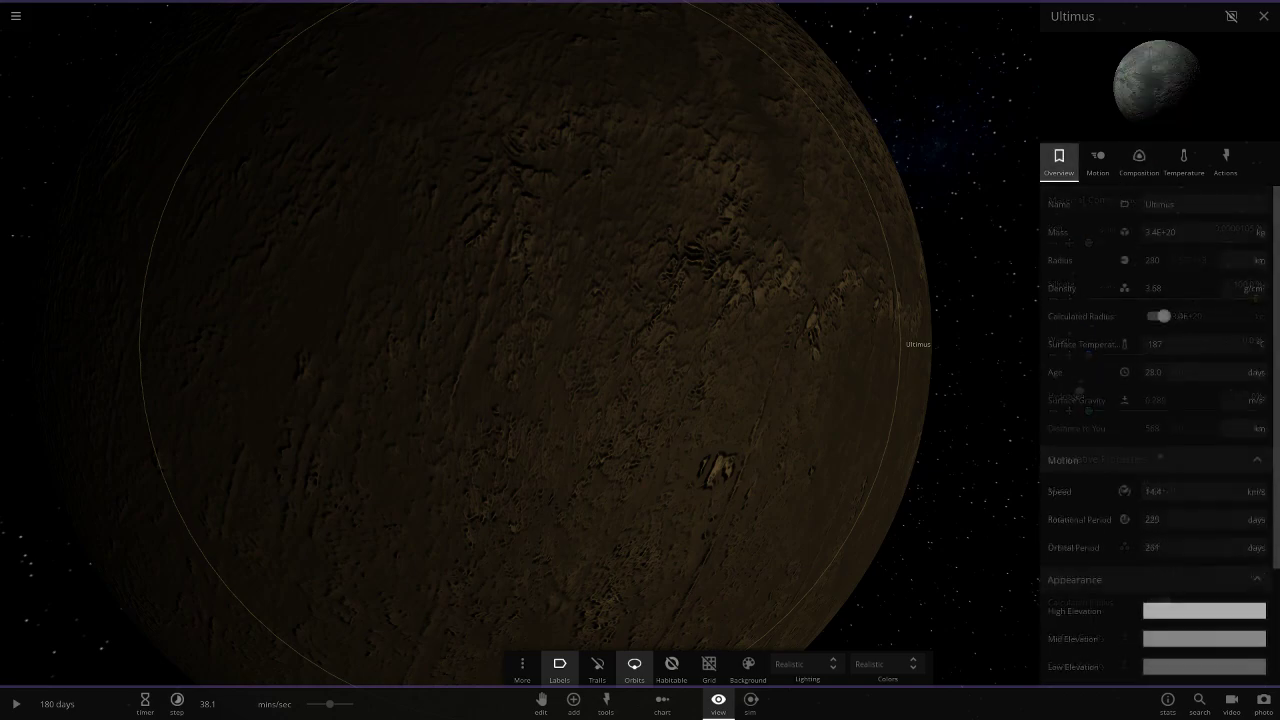
scroll(534, 344, down, 5)
Step: Open the 7_planet_system simulation and pause it with the habitable zone display turned off
key(ctrl+o)
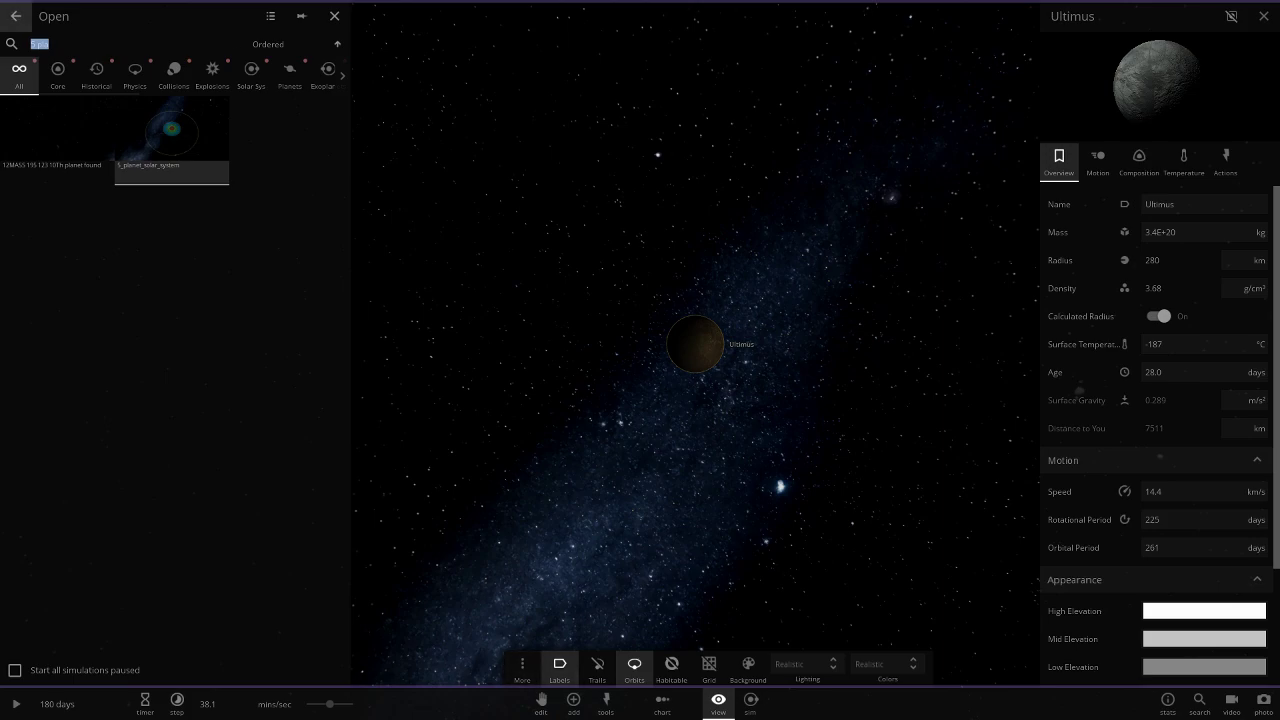
text(7)
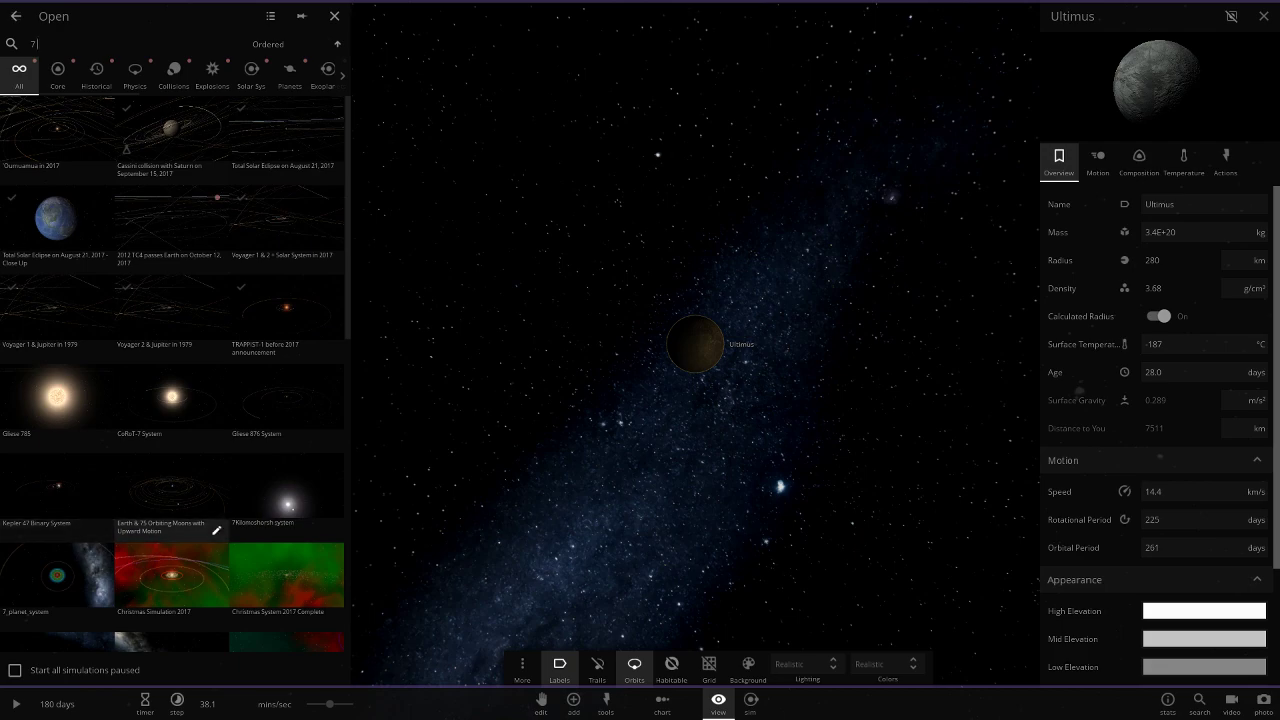
scroll(172, 490, down, 2)
click(57, 408)
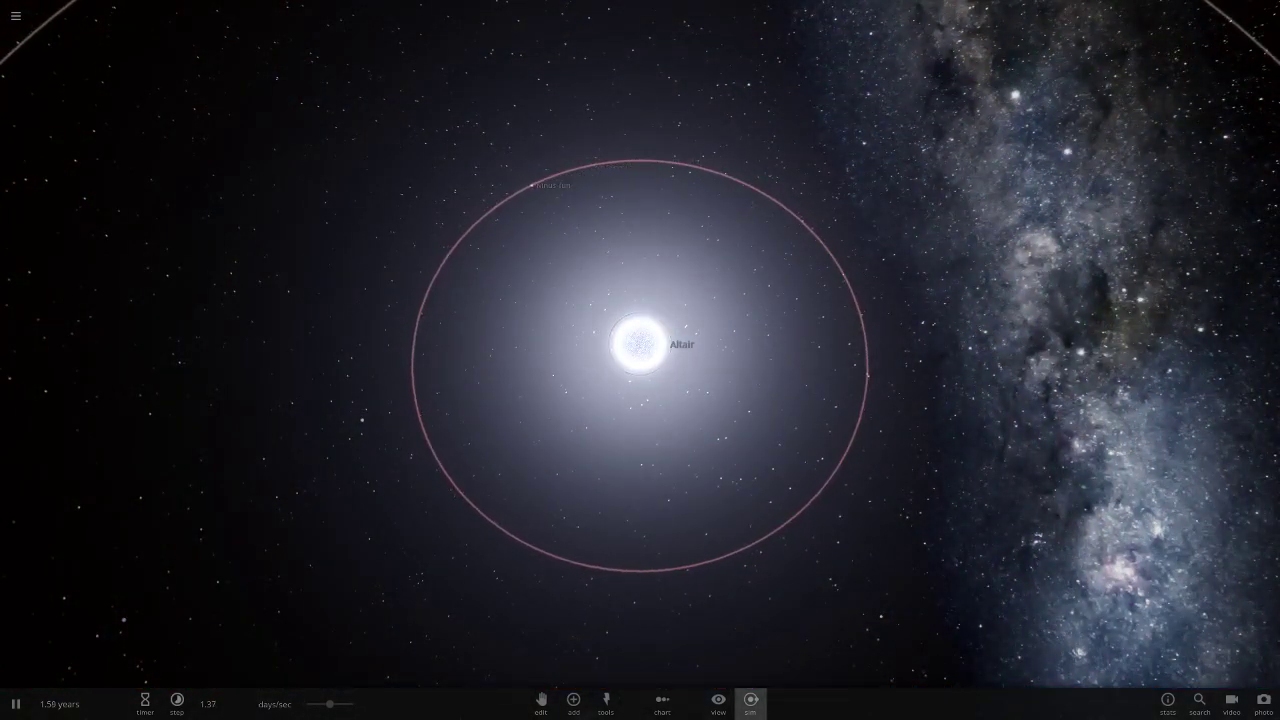
click(718, 704)
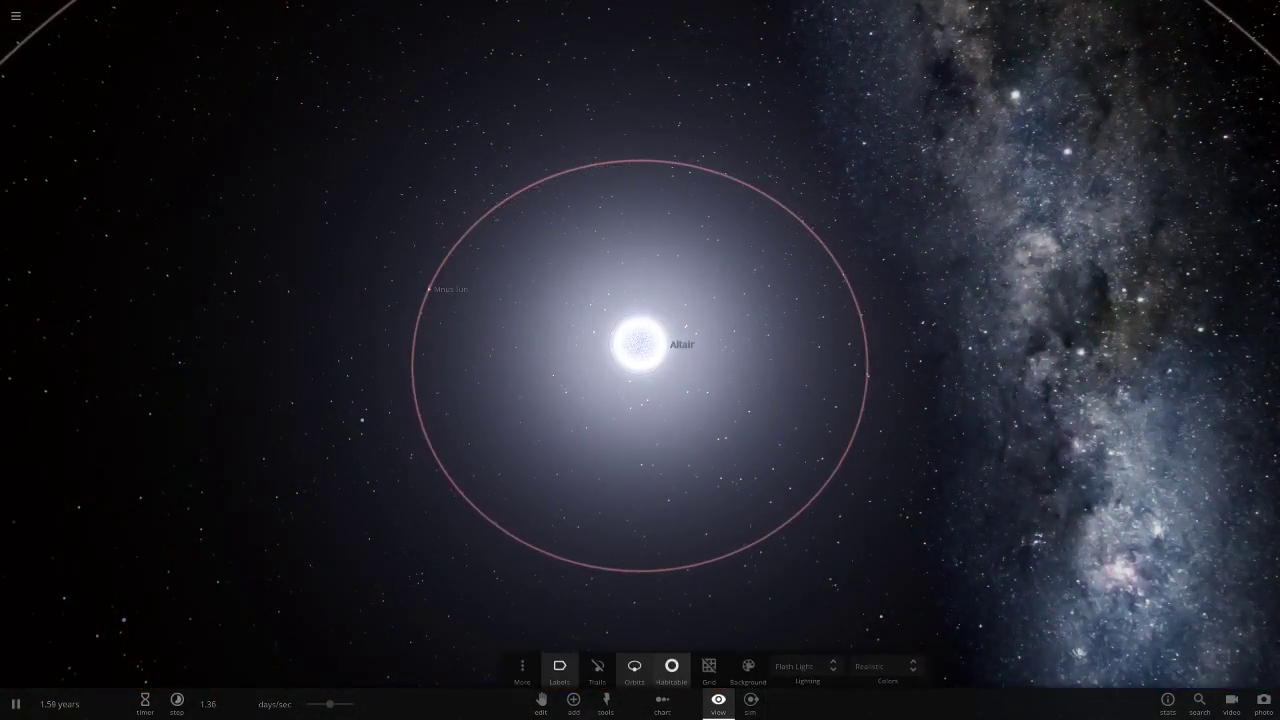
key(space)
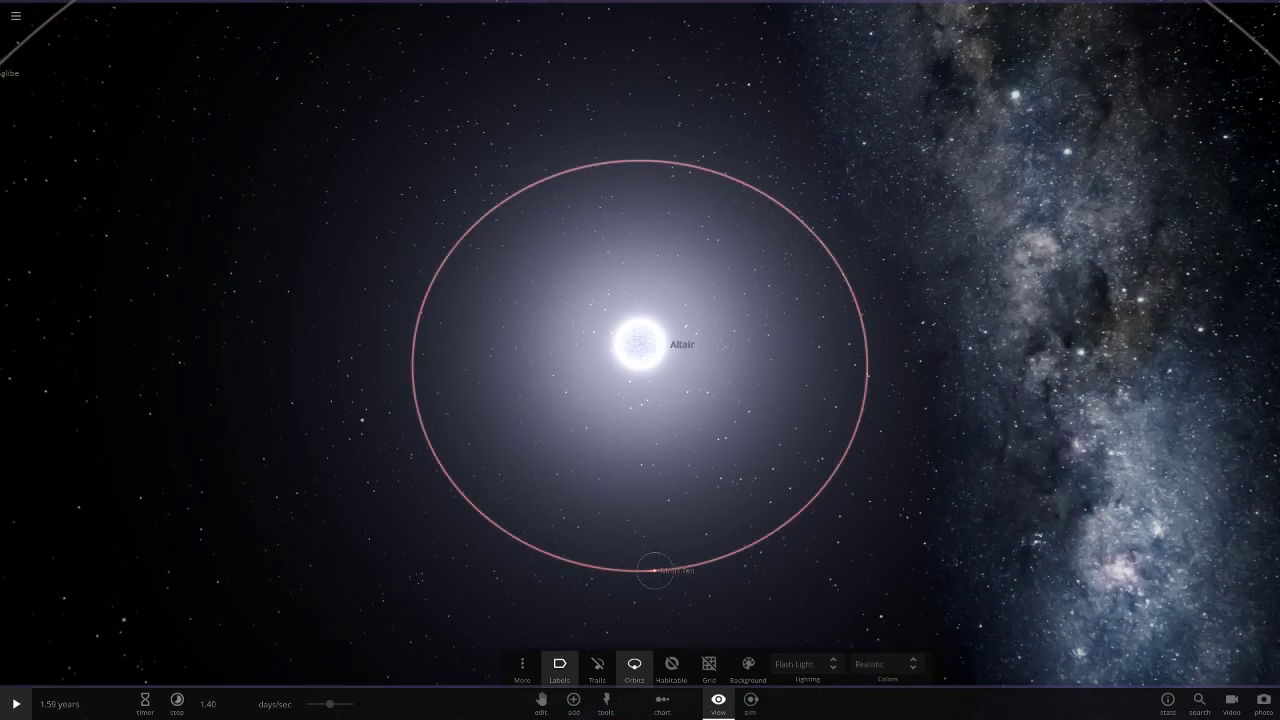
Step: Focus on the innermost planet Mnus Tun and review its overview, motion and appearance properties
double_click(655, 570)
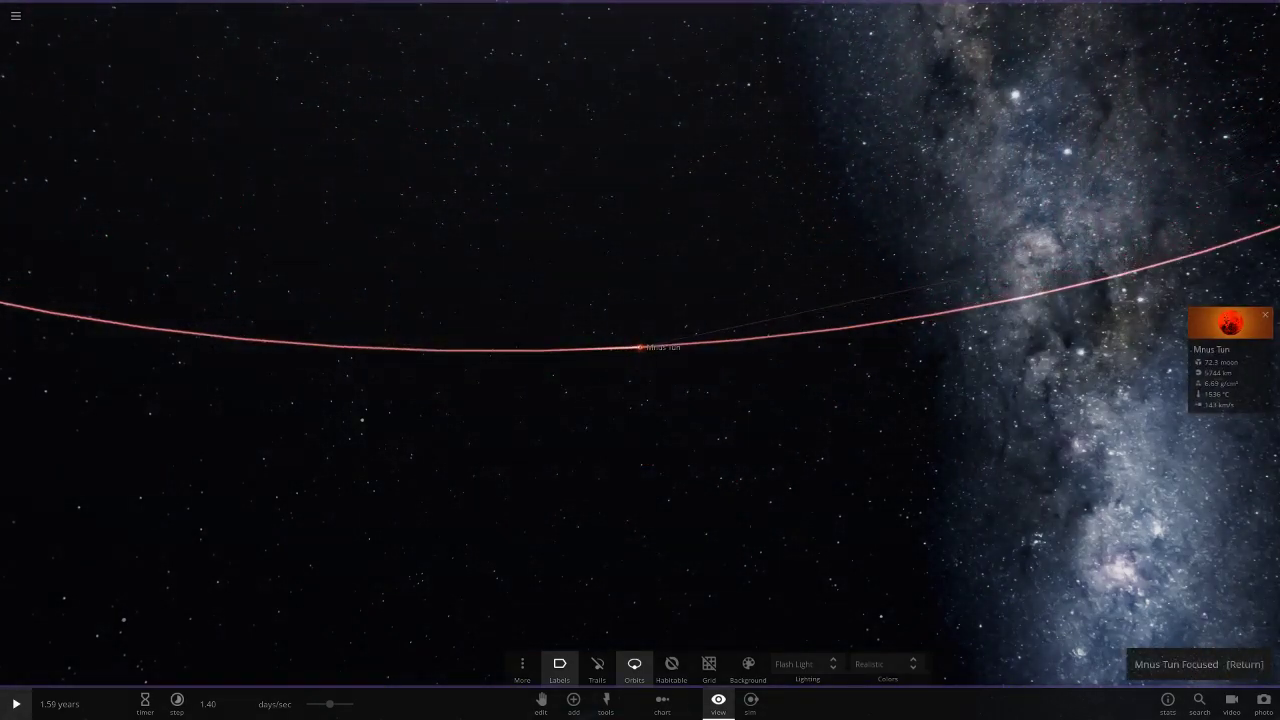
click(1230, 358)
scroll(640, 343, up, 10)
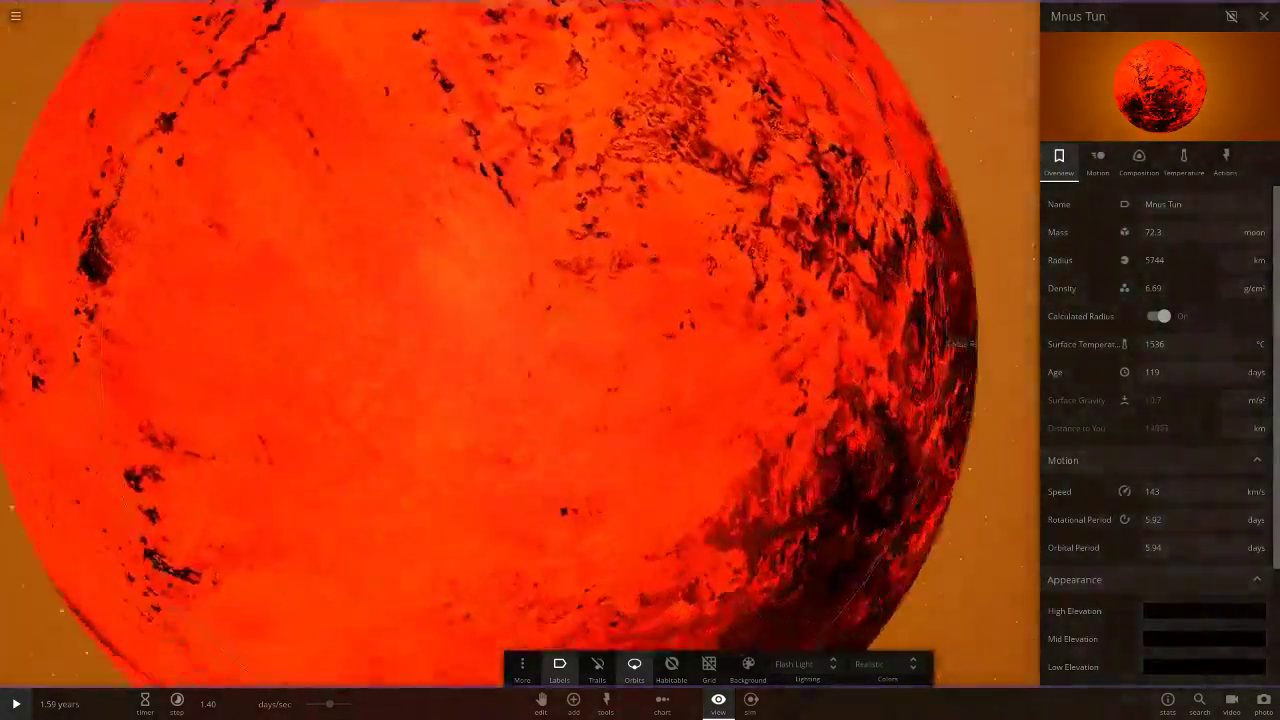
drag(850, 470, 590, 345)
scroll(1156, 430, down, 3)
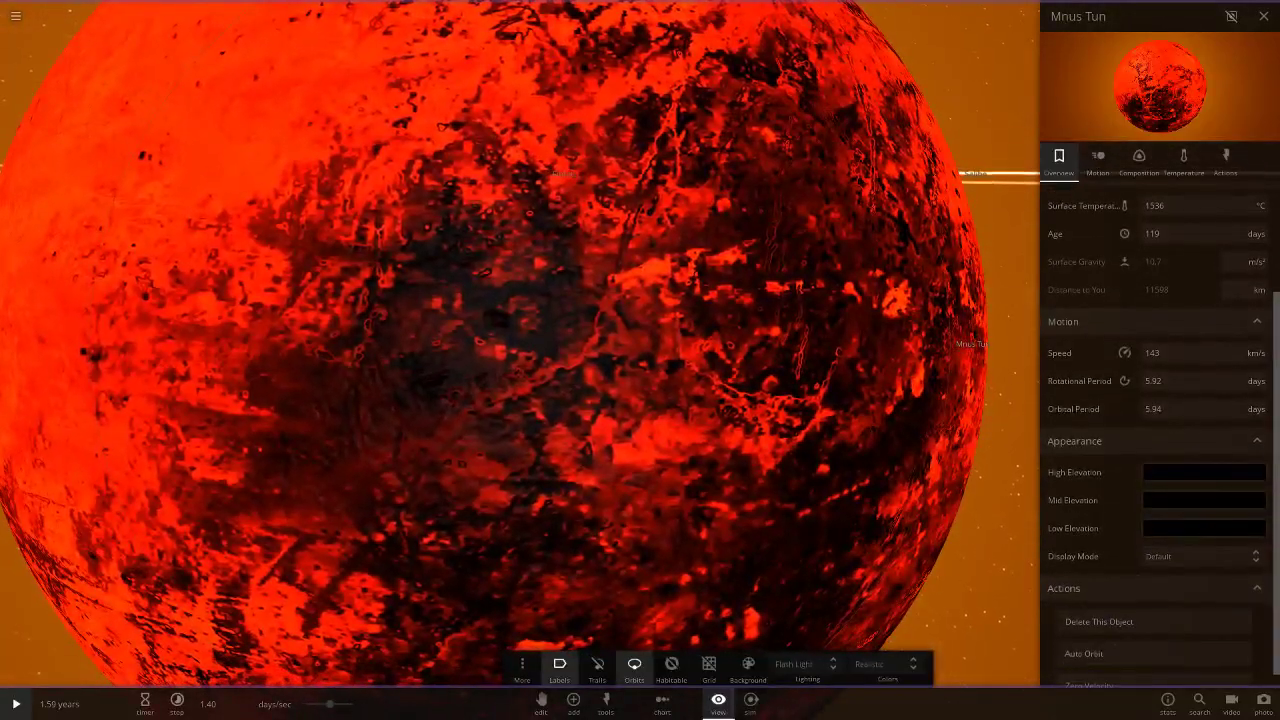
scroll(1156, 430, up, 2)
scroll(1160, 430, up, 1)
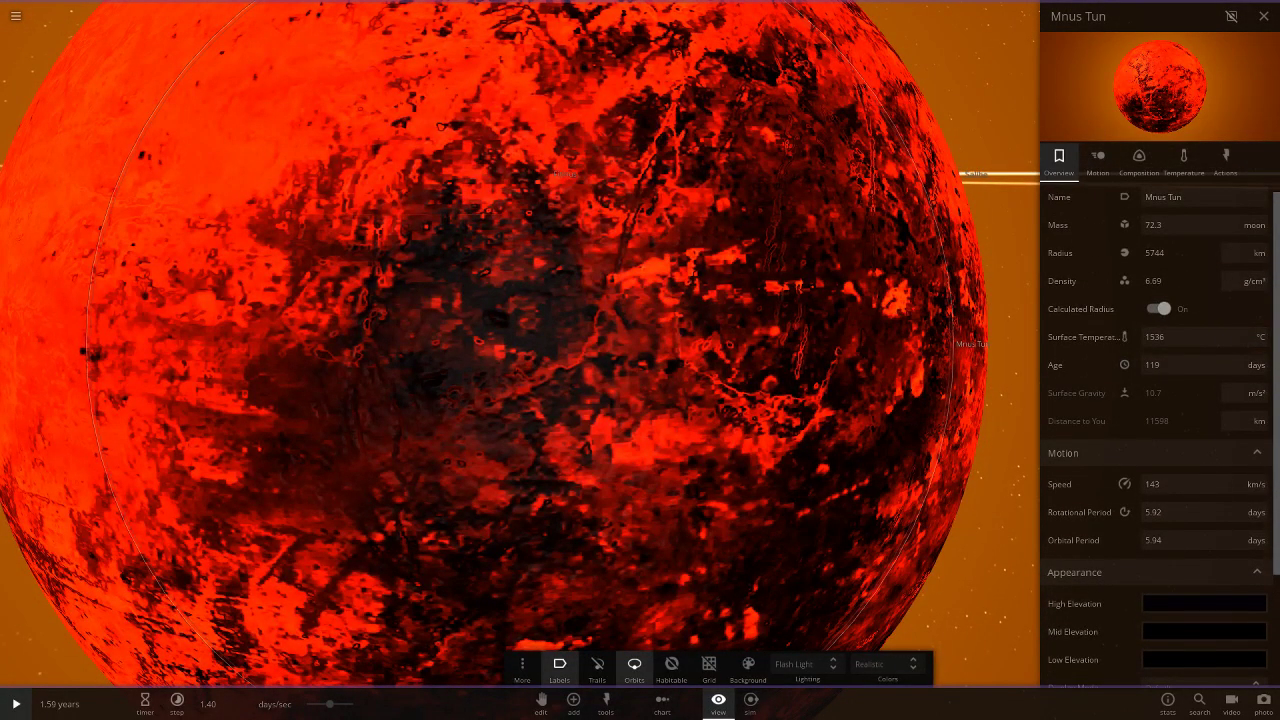
Step: Examine Mnus Tun's surface from another side and view its orbit around Altair
drag(700, 410, 450, 310)
scroll(520, 343, down, 4)
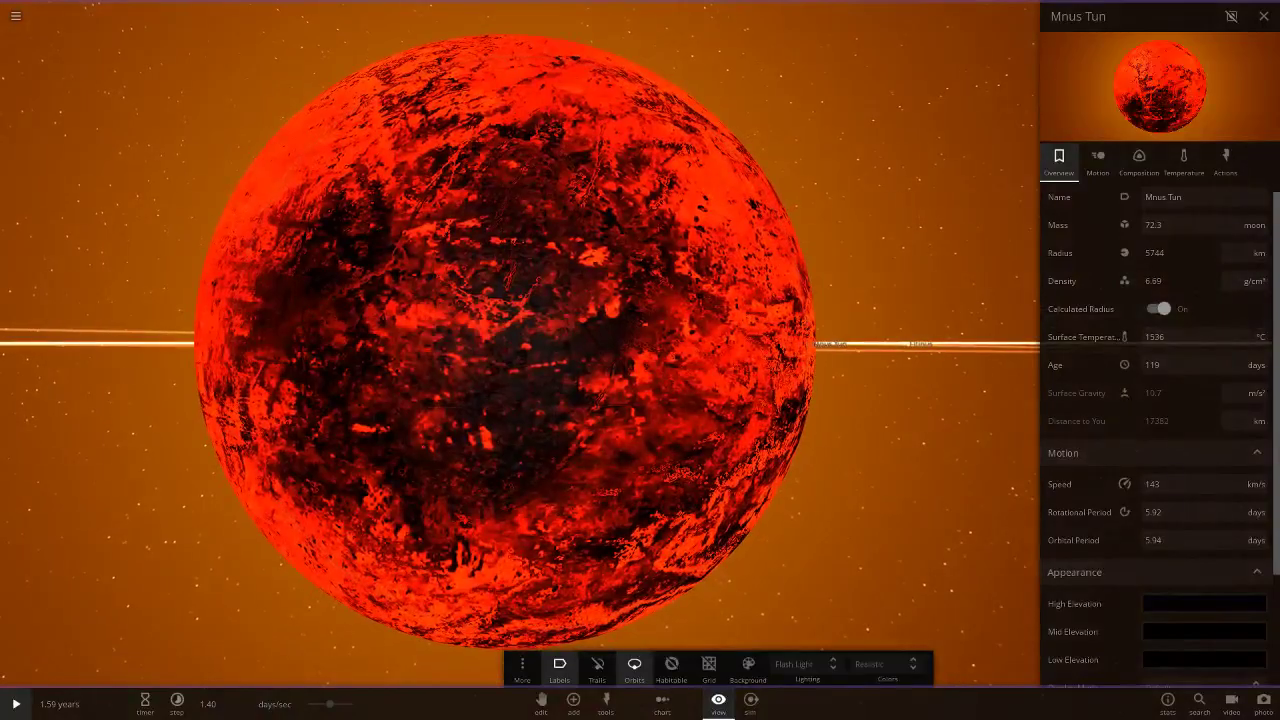
scroll(519, 343, up, 3)
scroll(519, 343, down, 8)
drag(640, 360, 520, 410)
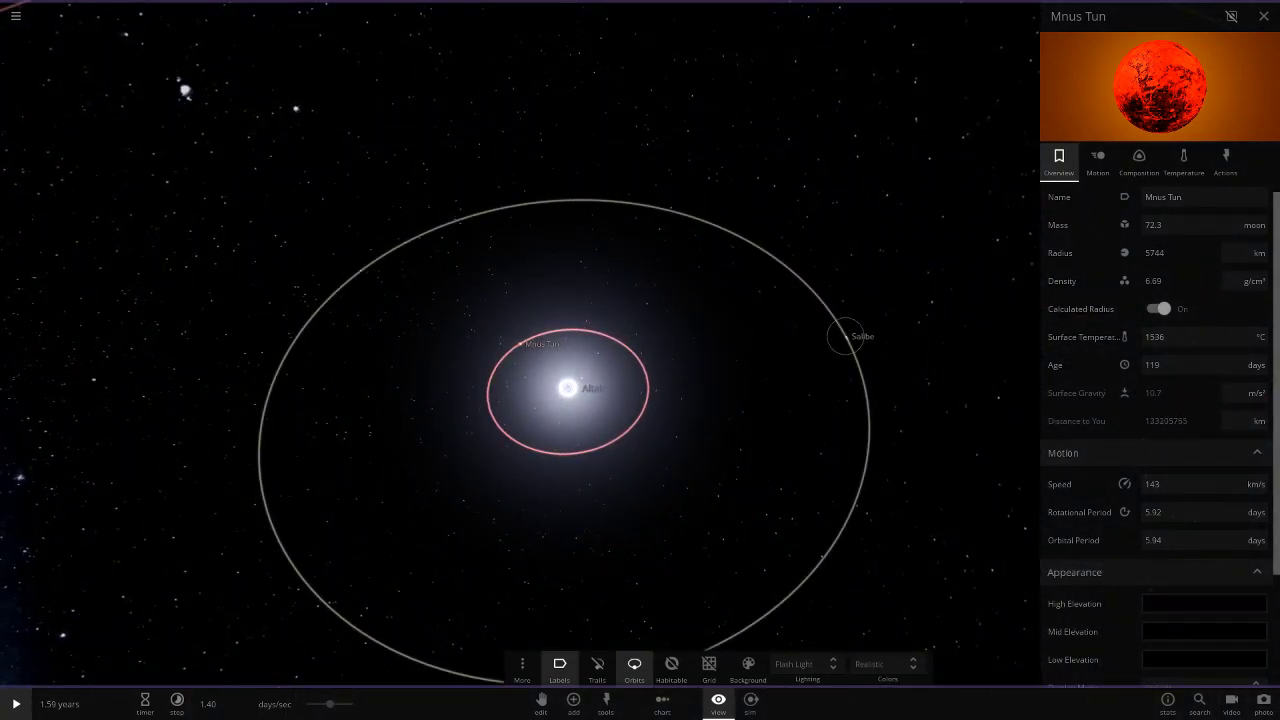
Step: Focus on the planet Salibe and set the lighting to Realistic
click(845, 337)
key(Return)
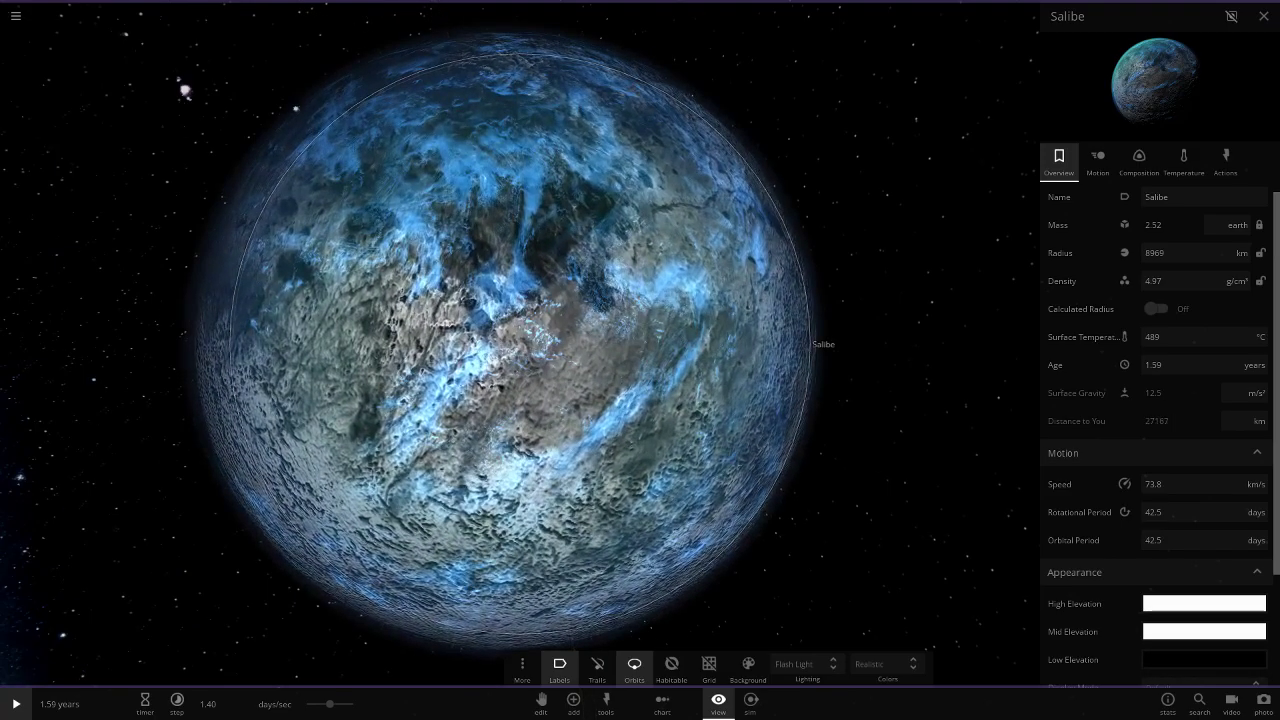
click(790, 623)
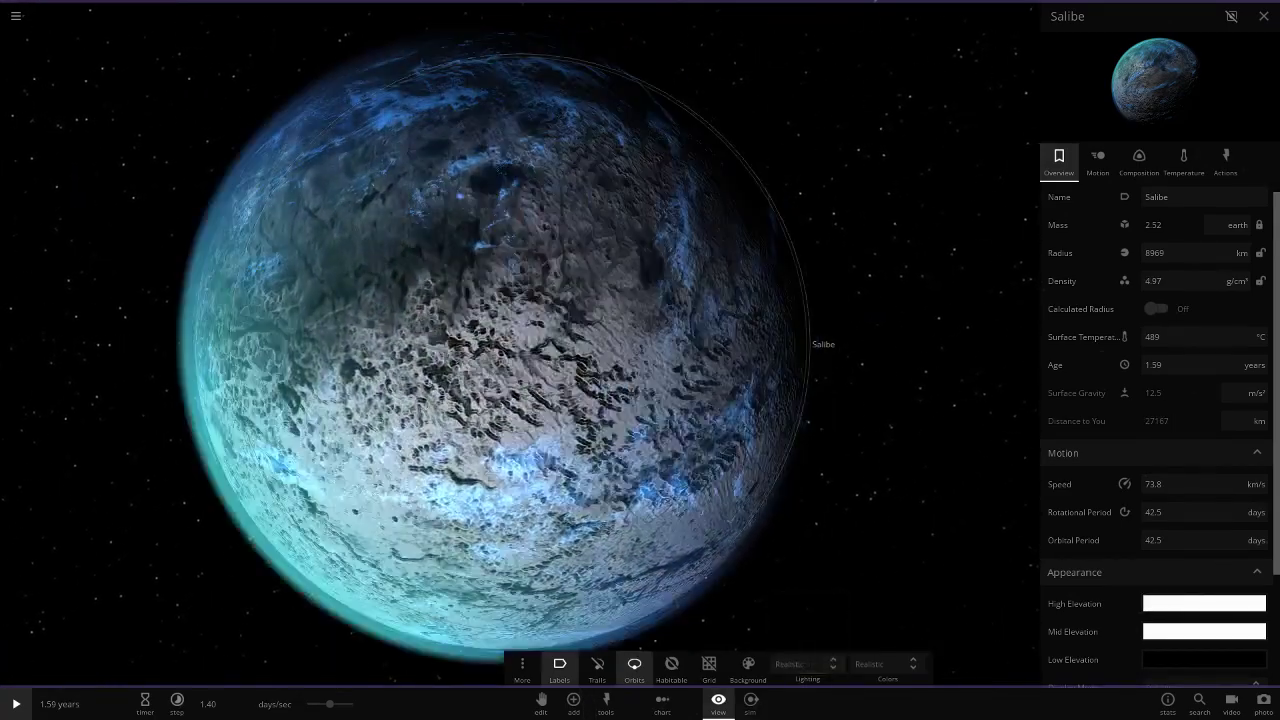
Step: Resume the simulation, review Salibe's temperature and atmosphere properties, and view its orbit within the system
key(space)
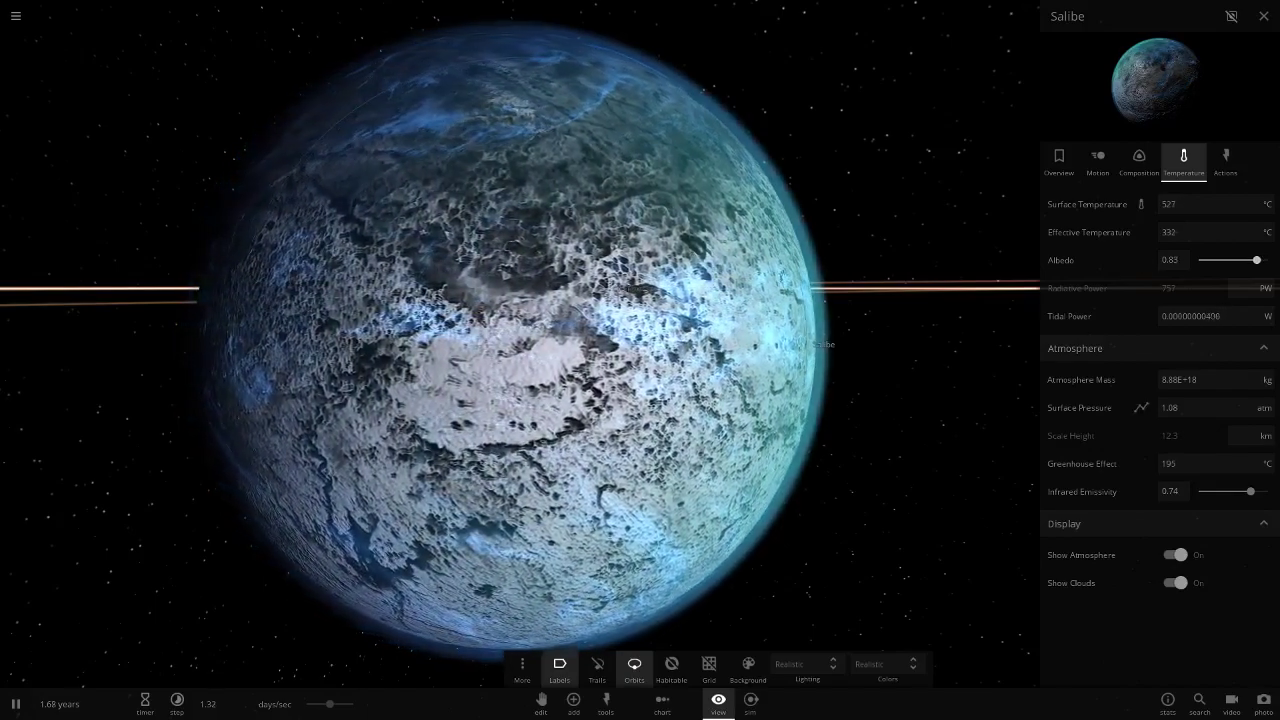
scroll(520, 344, down, 8)
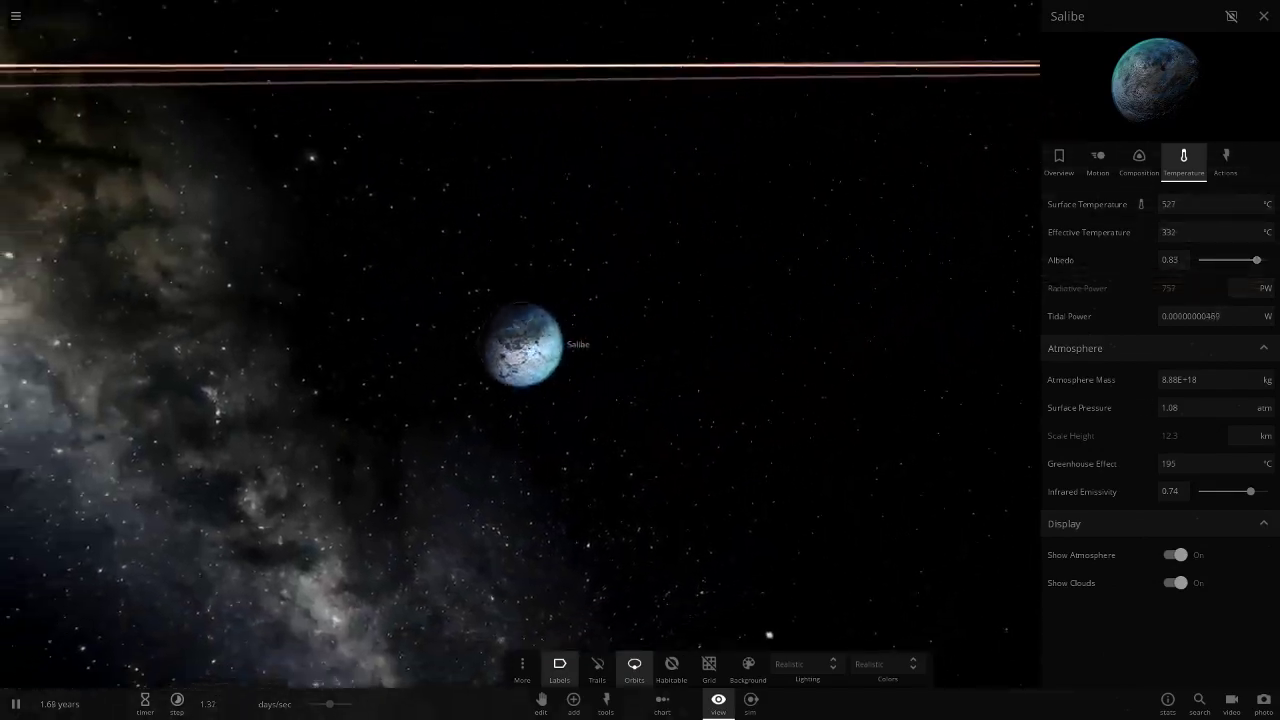
scroll(520, 344, down, 10)
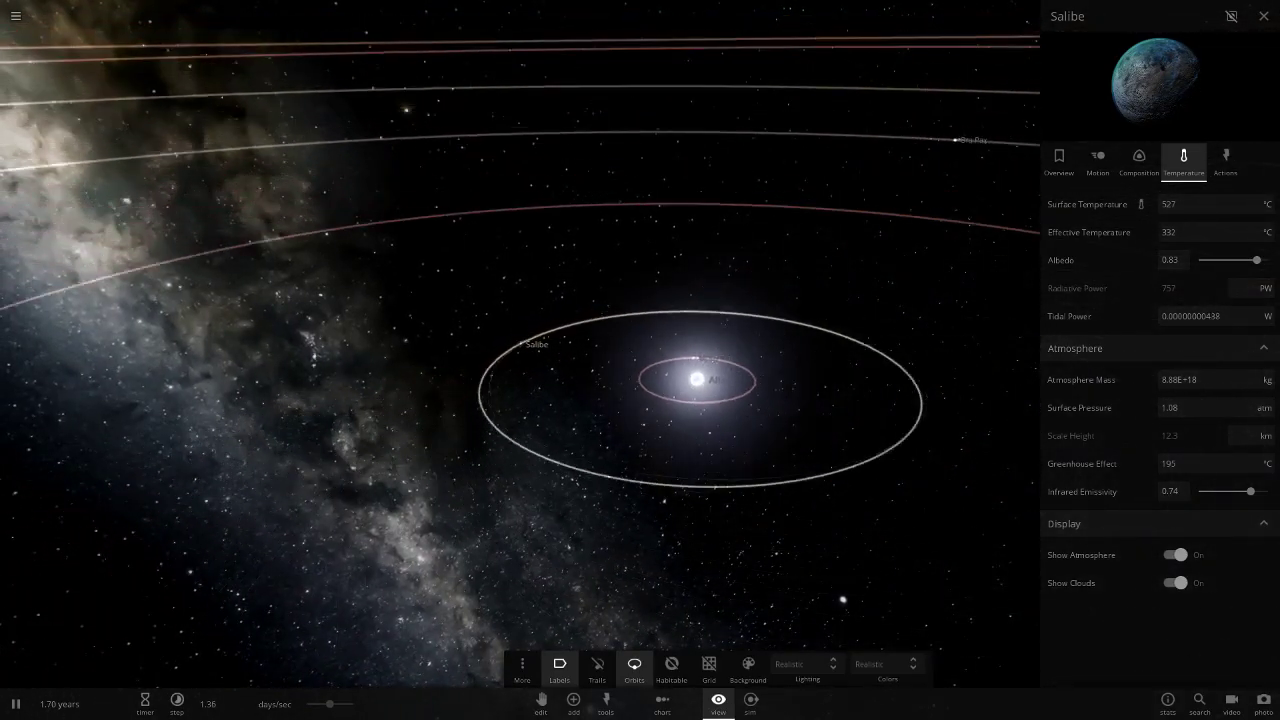
scroll(520, 344, down, 10)
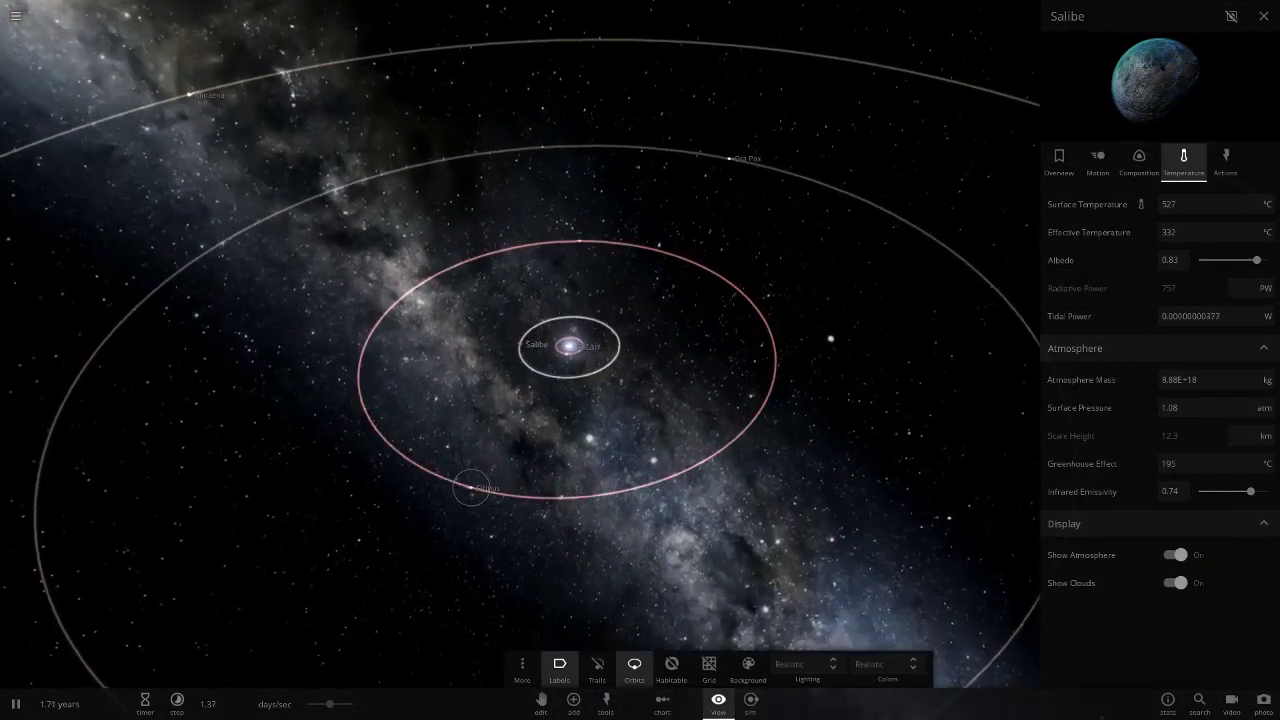
Step: Focus on the planet Fitinus and review its overview, temperature and composition data down to the magnetic fields
double_click(471, 487)
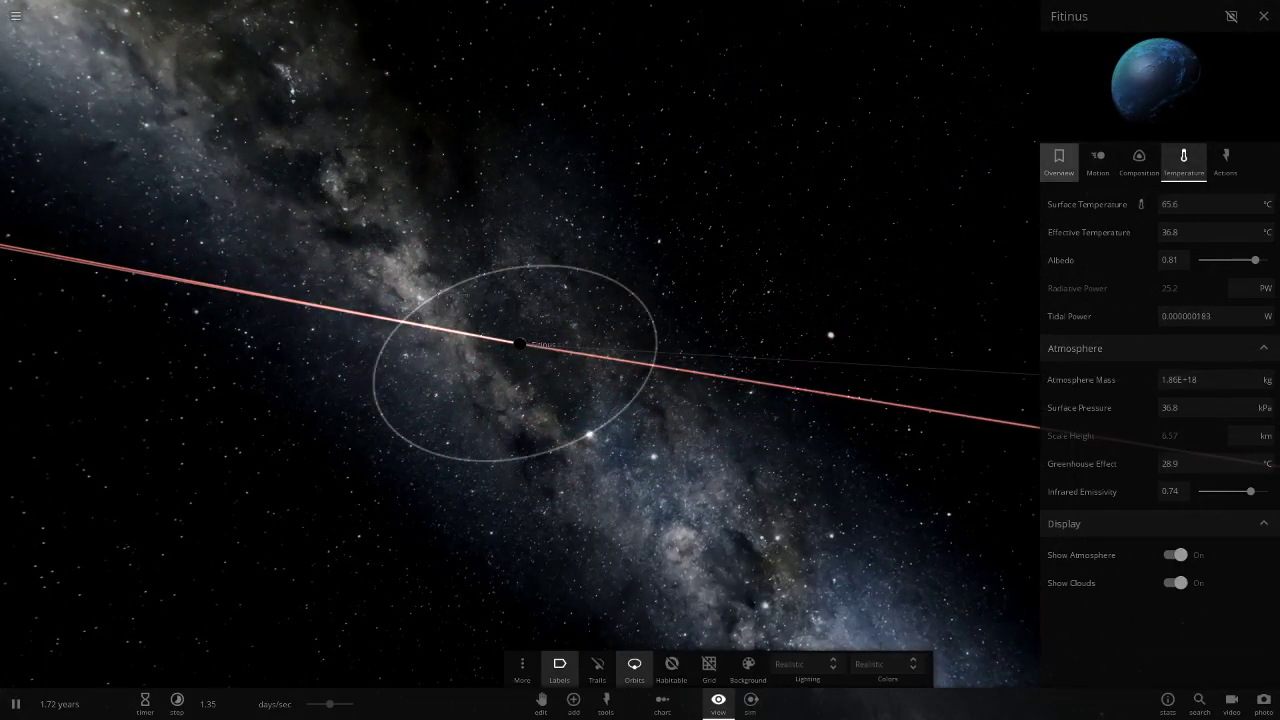
click(1059, 162)
scroll(520, 344, up, 10)
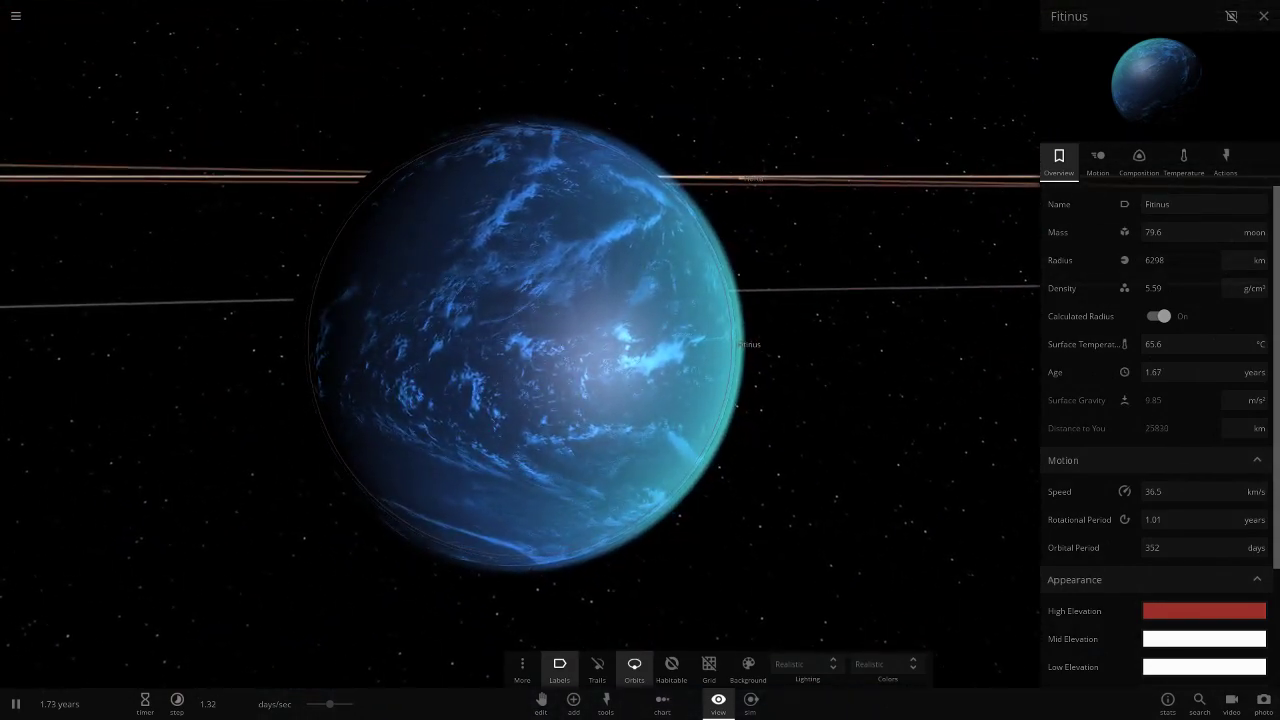
click(1183, 160)
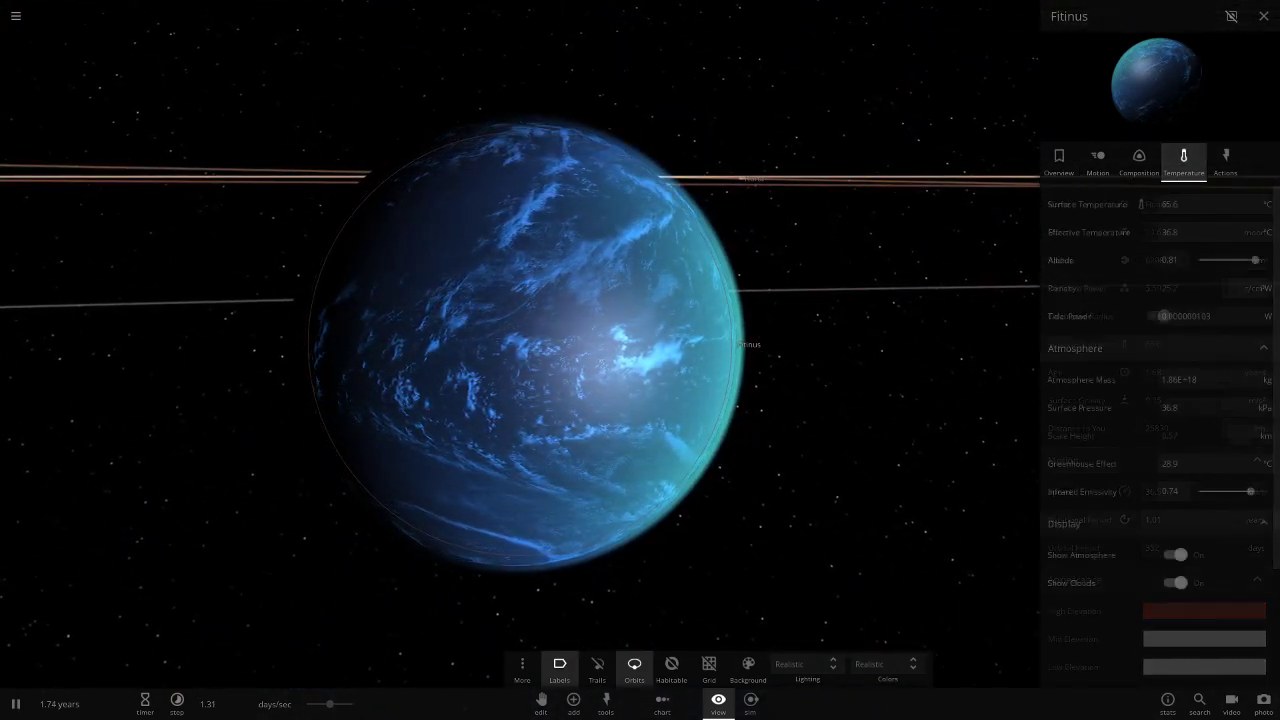
click(1139, 162)
scroll(1160, 430, down, 5)
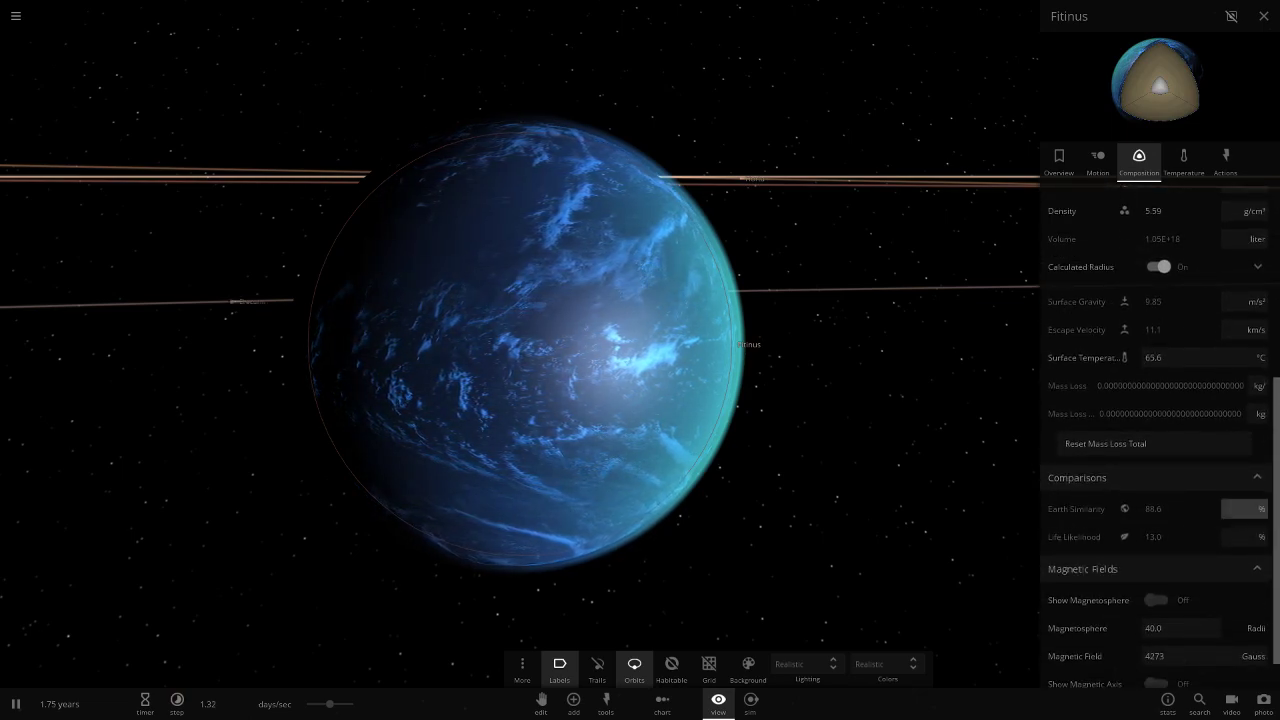
scroll(525, 344, down, 3)
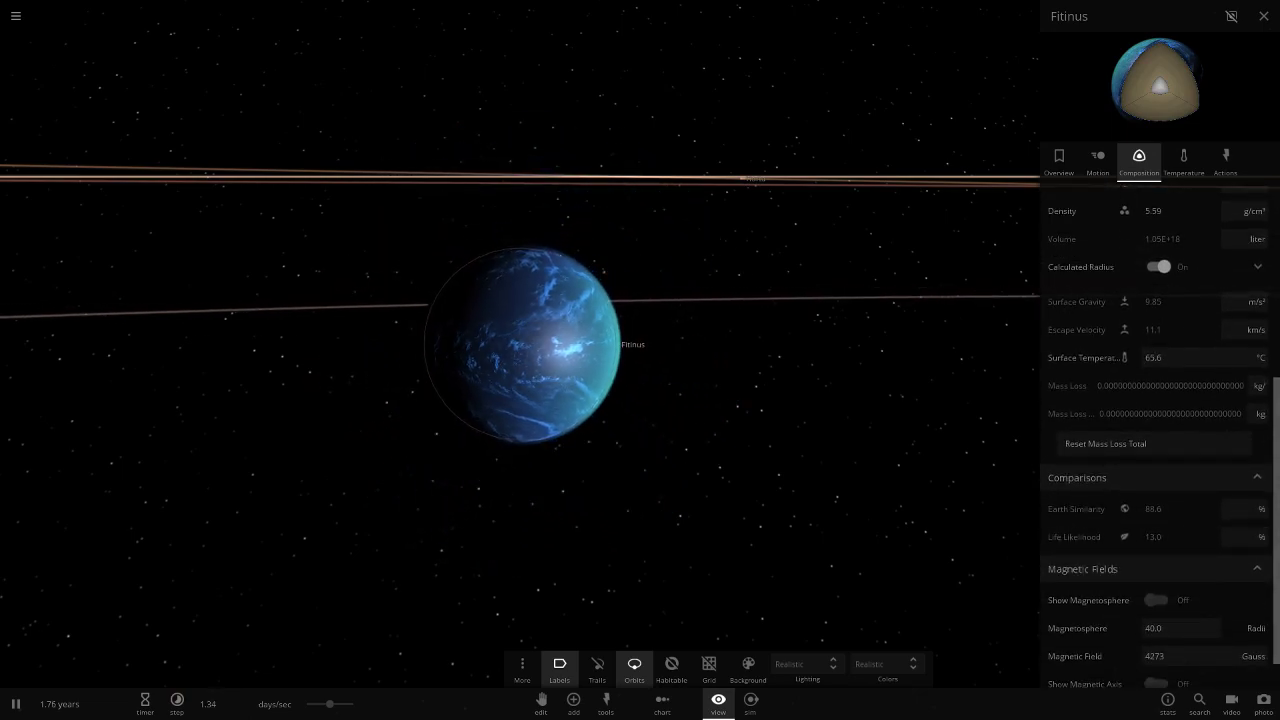
Step: Pause the simulation and focus on Fitinus's moon Erecurni to review its overview properties and surface
scroll(520, 344, down, 5)
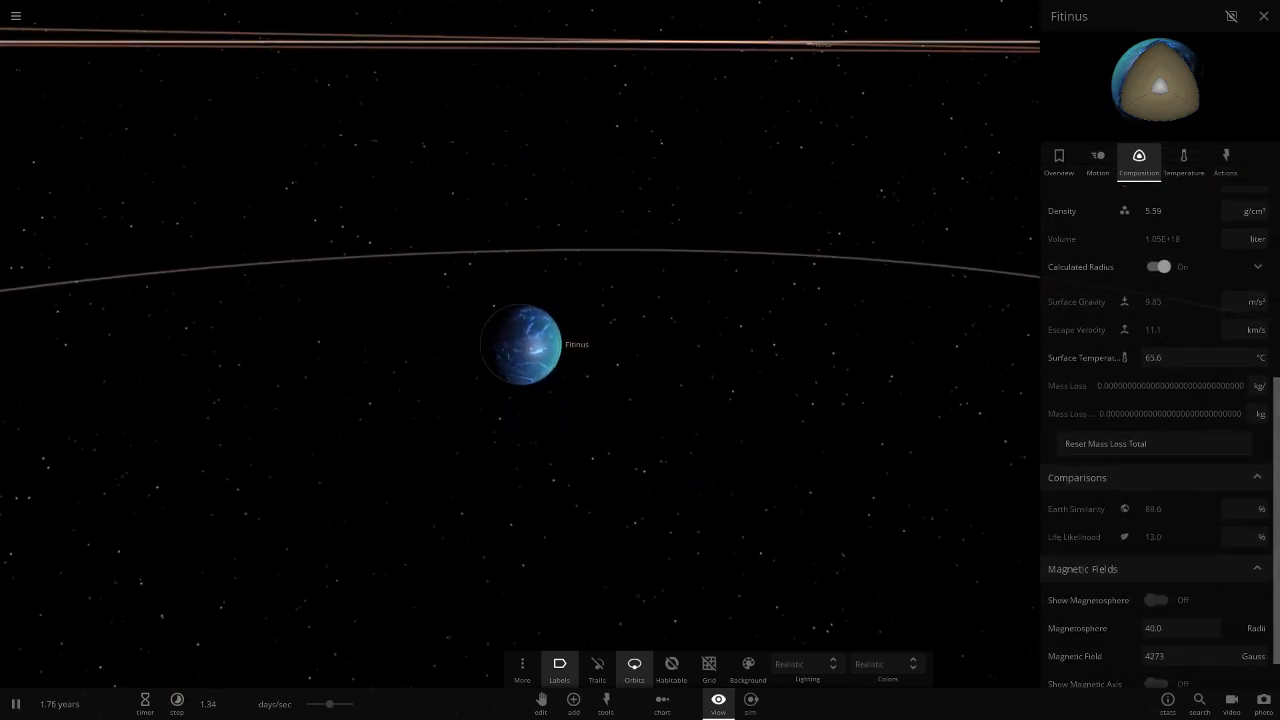
key(space)
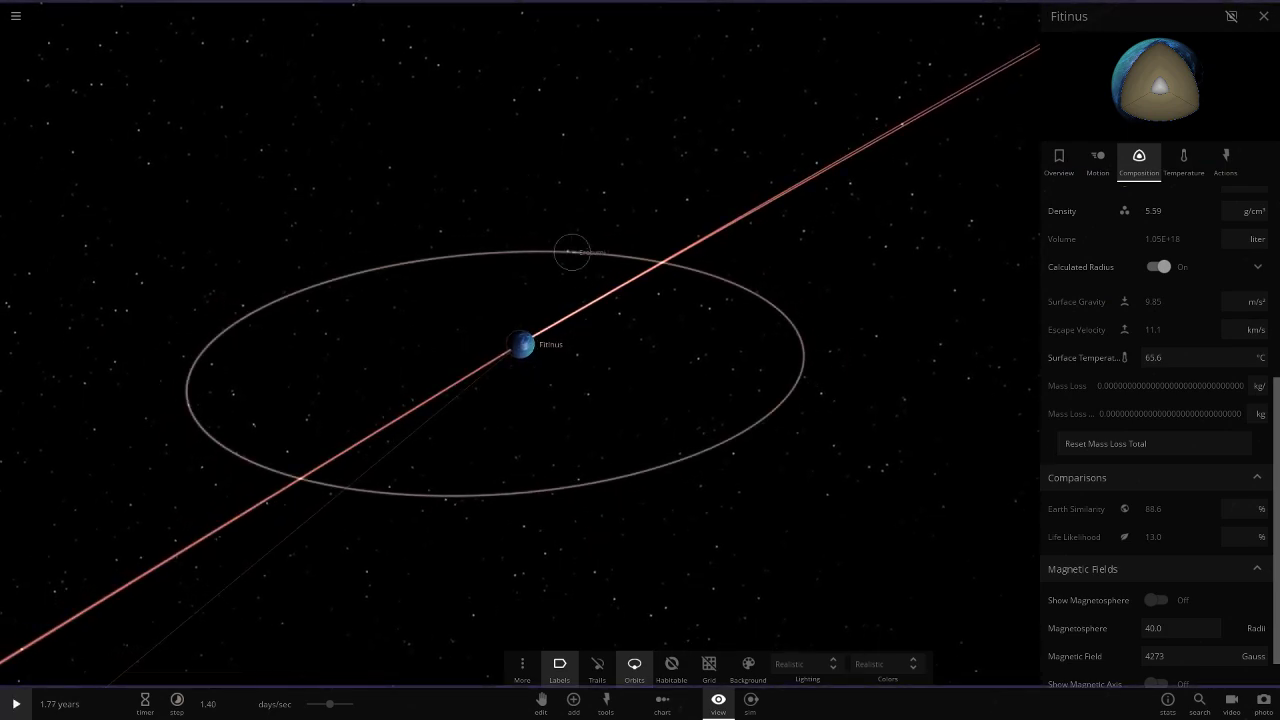
click(572, 252)
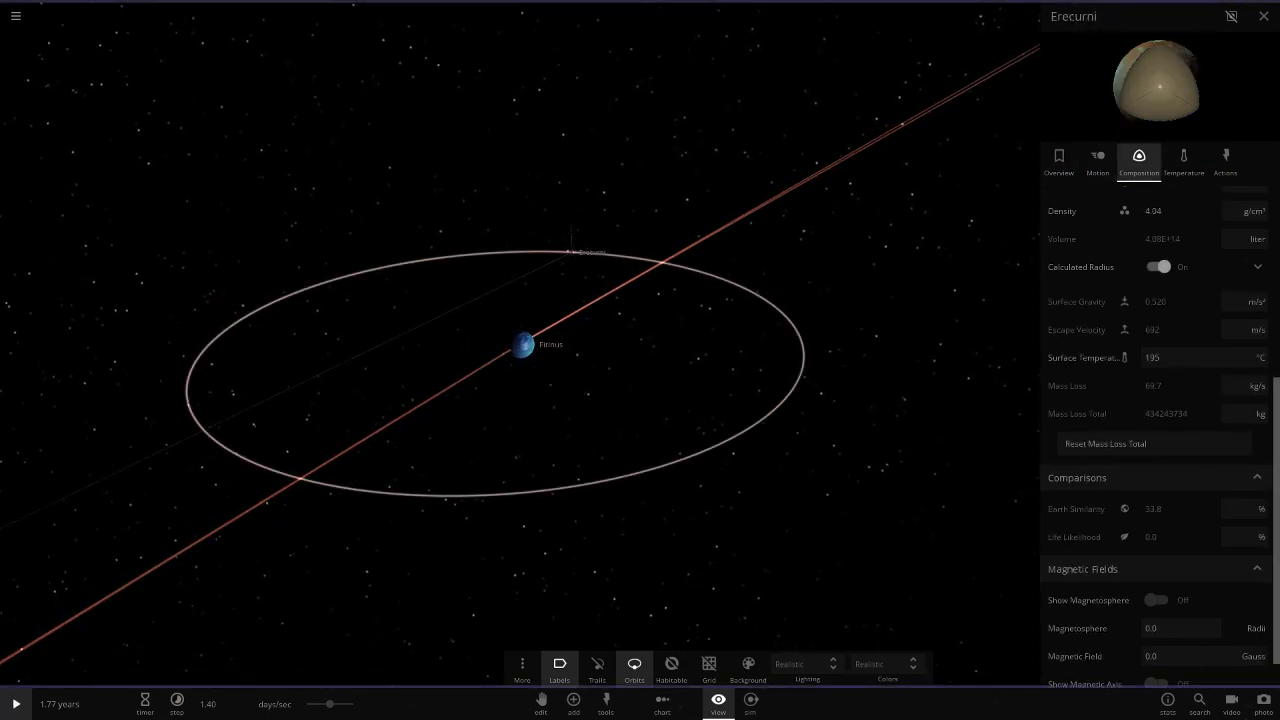
key(Return)
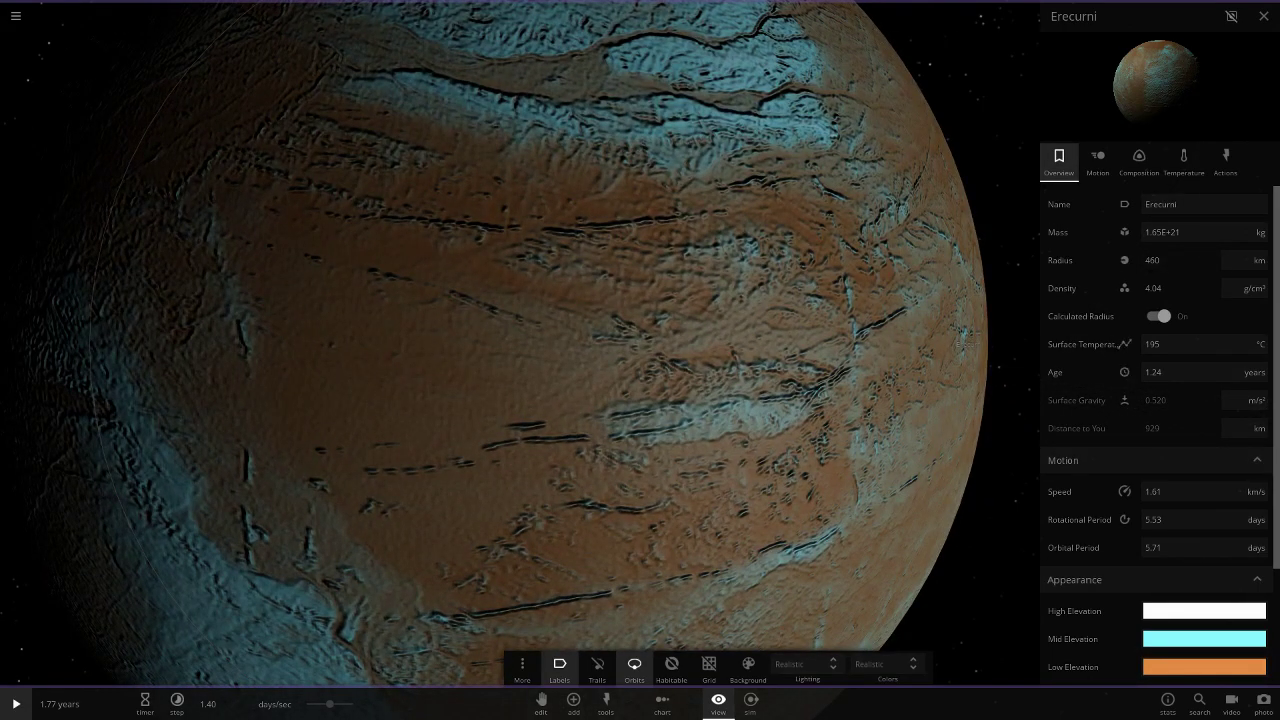
scroll(520, 344, down, 4)
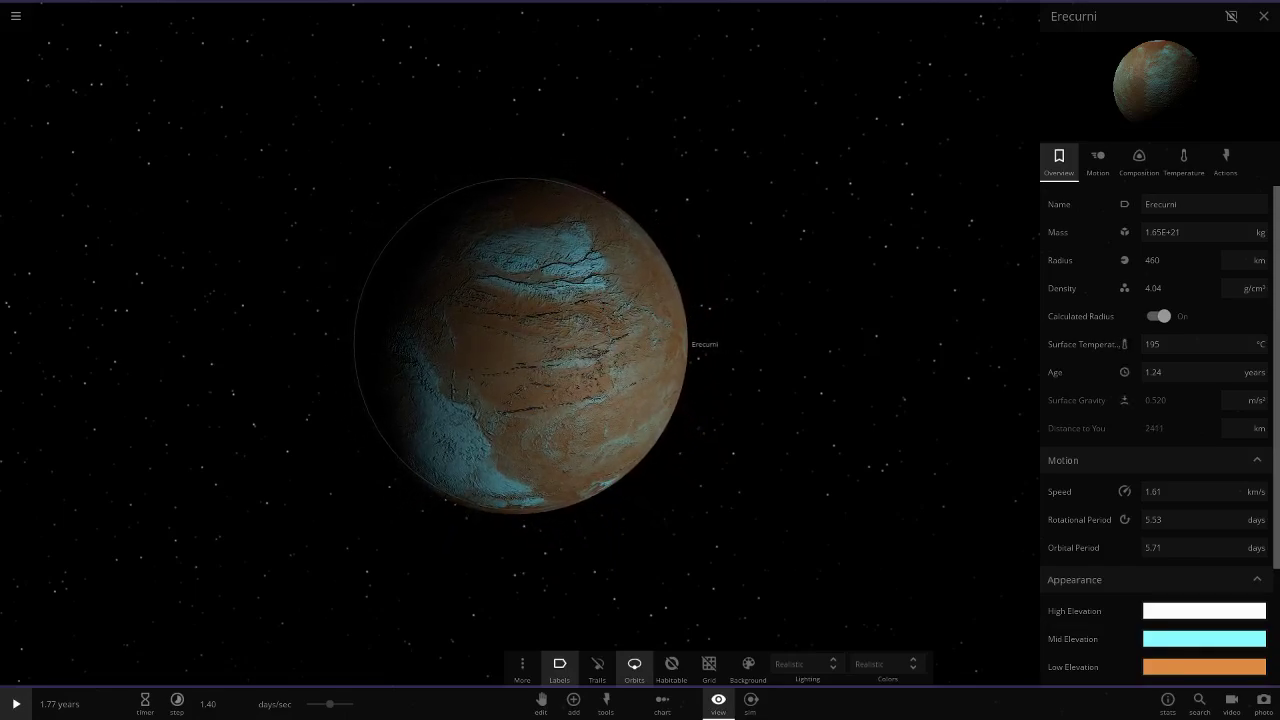
scroll(520, 345, down, 5)
Step: Resume the simulation and view Erecurni's orbit around Fitinus and the surrounding planetary orbits
key(space)
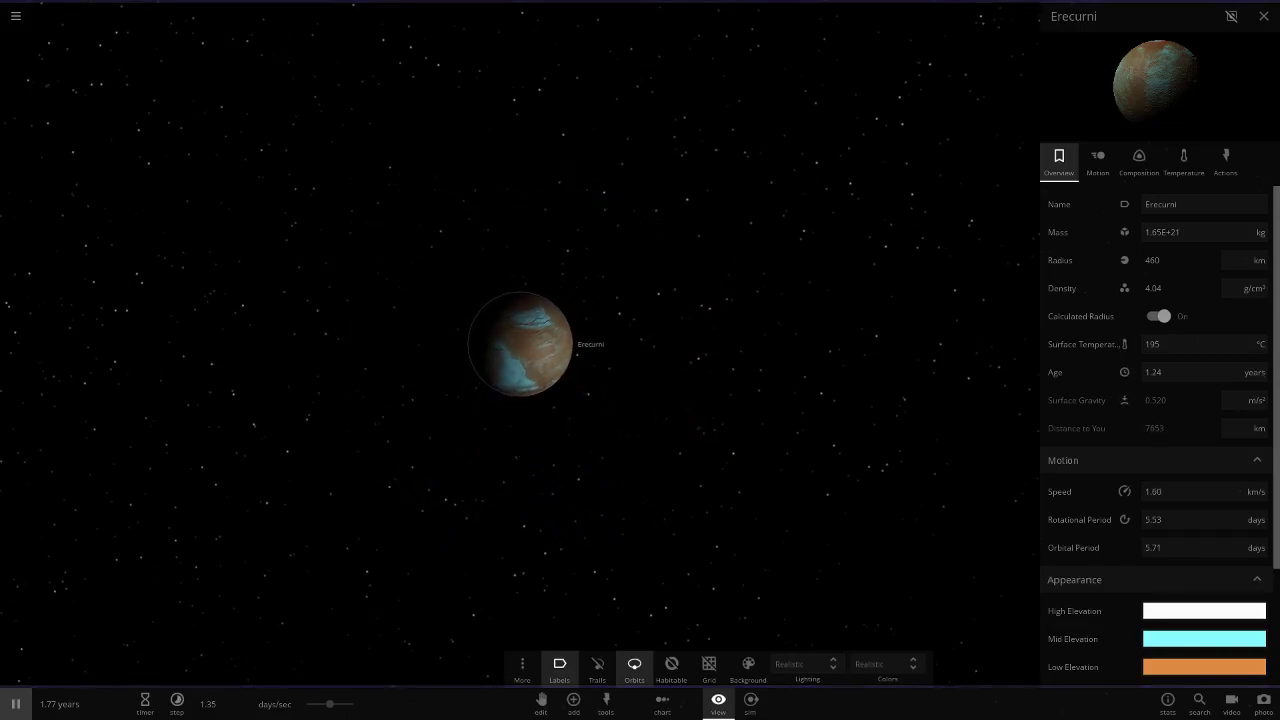
scroll(520, 345, down, 10)
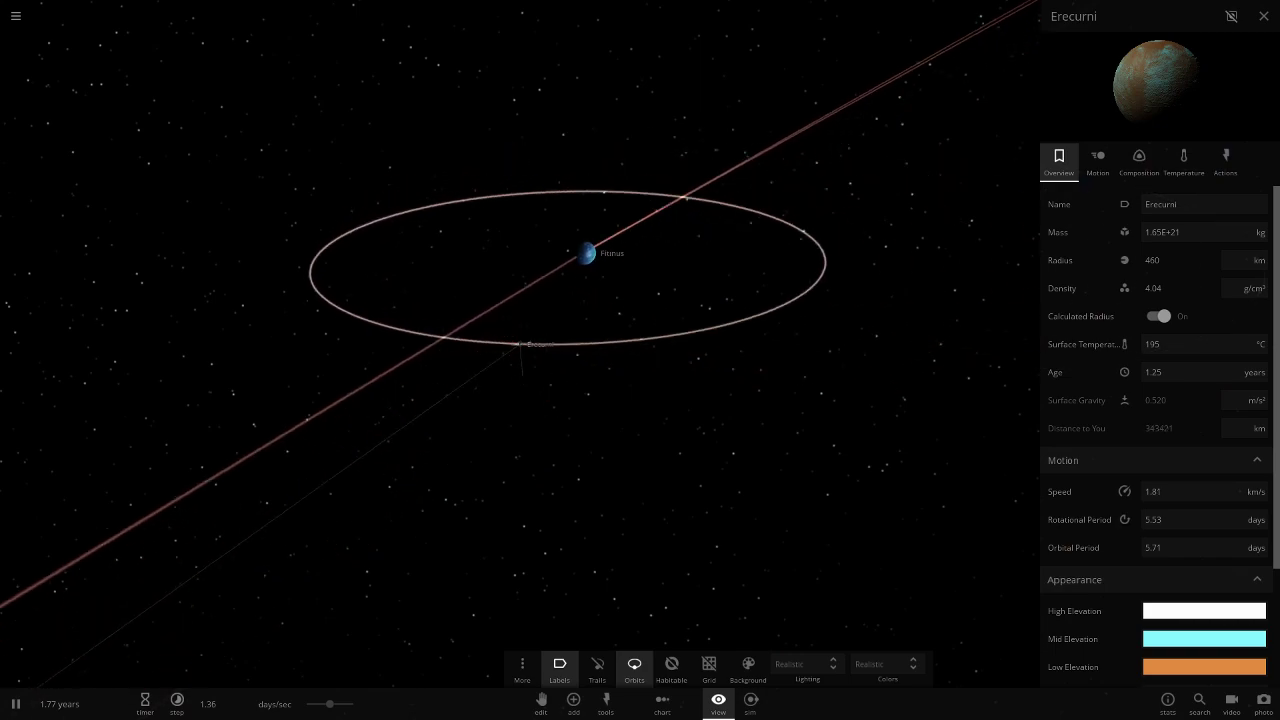
scroll(520, 345, down, 10)
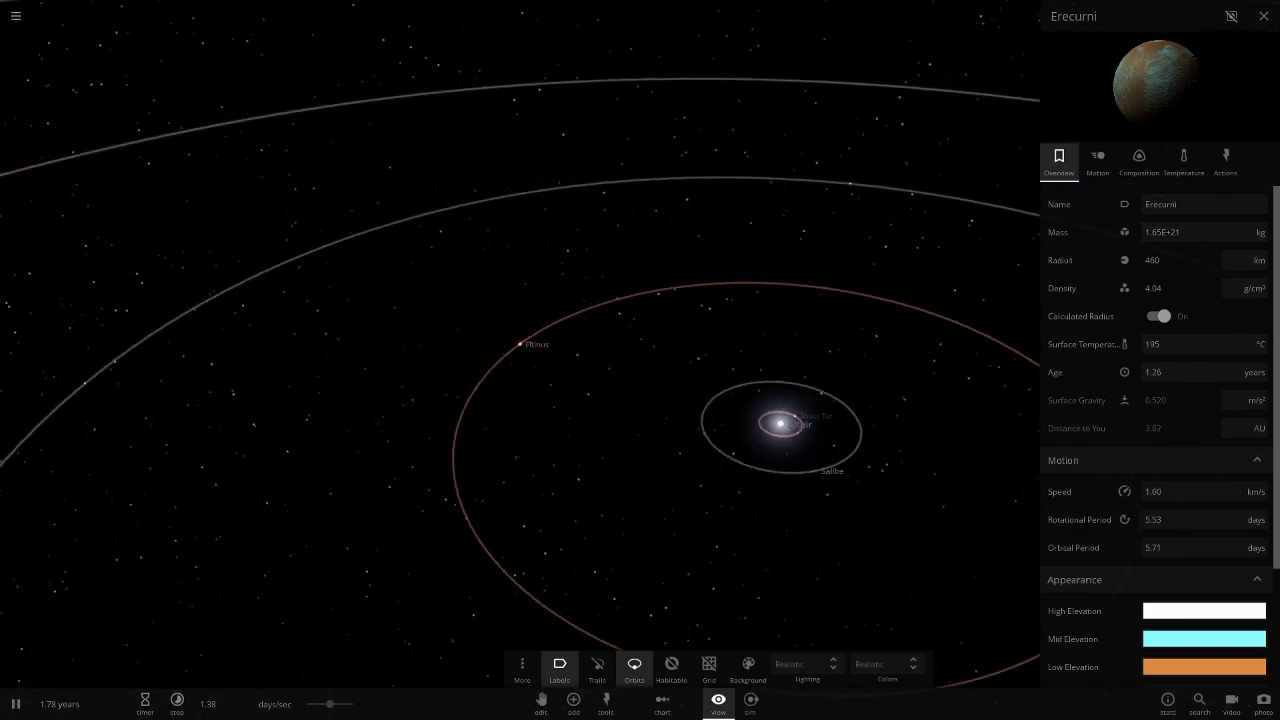
Step: Focus on the planet Ora Pax and review its surface, overview, temperature and composition data down to the magnetic fields
double_click(722, 465)
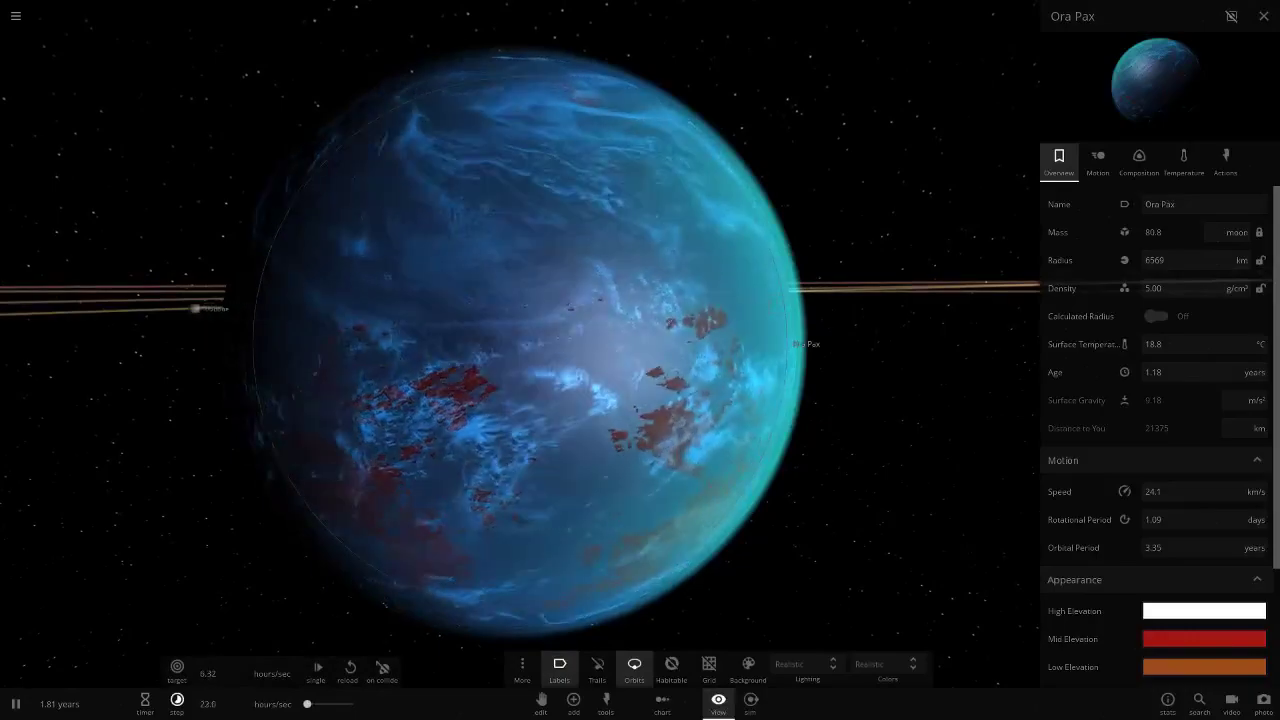
scroll(520, 344, down, 3)
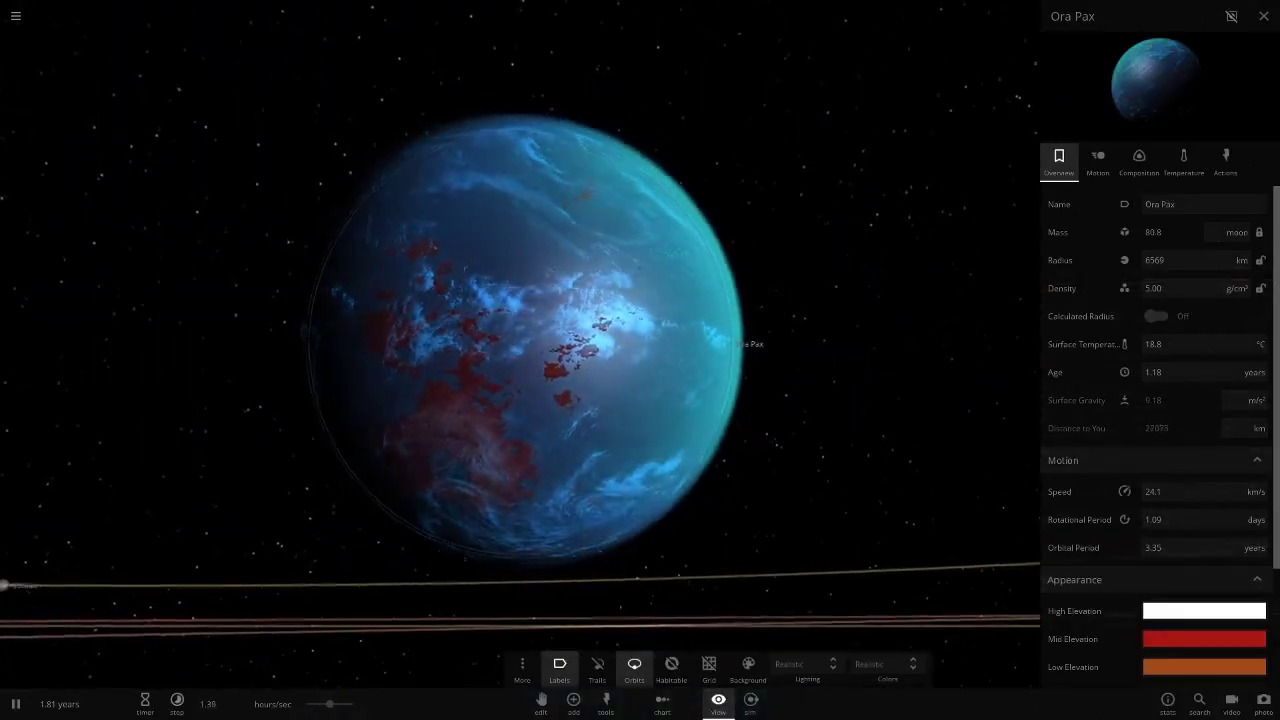
click(1183, 162)
scroll(520, 344, up, 3)
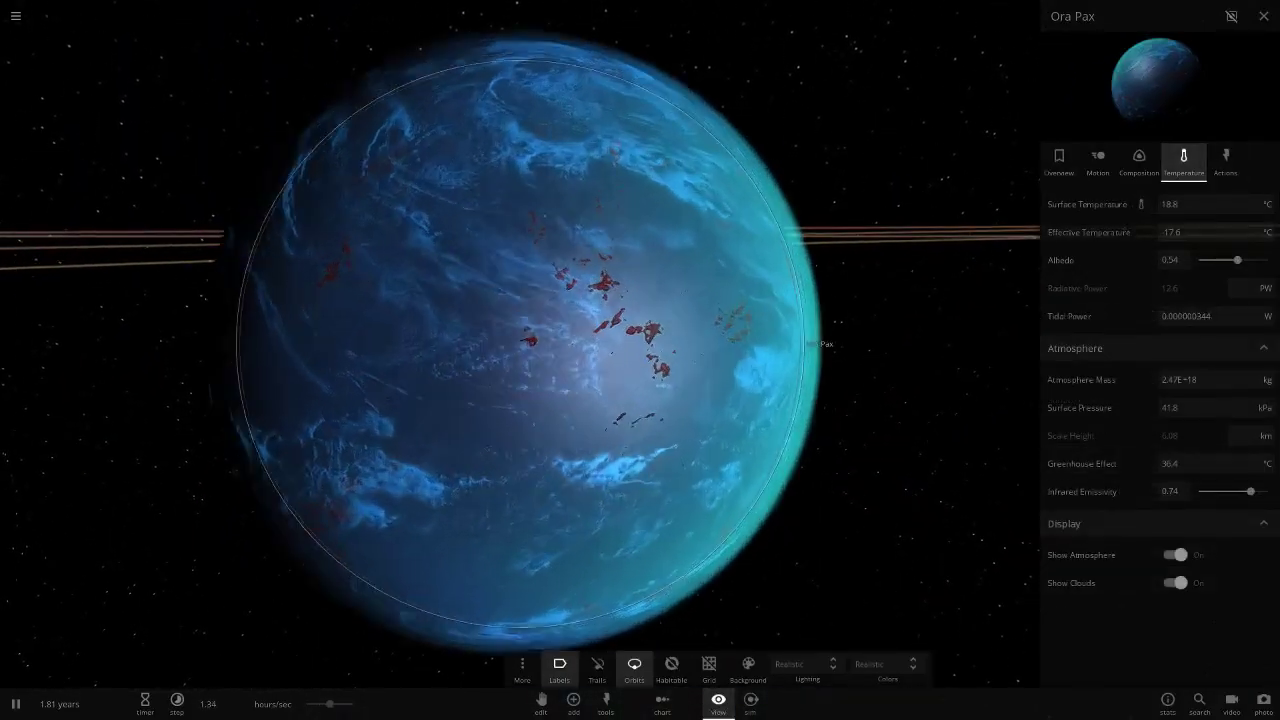
click(1139, 160)
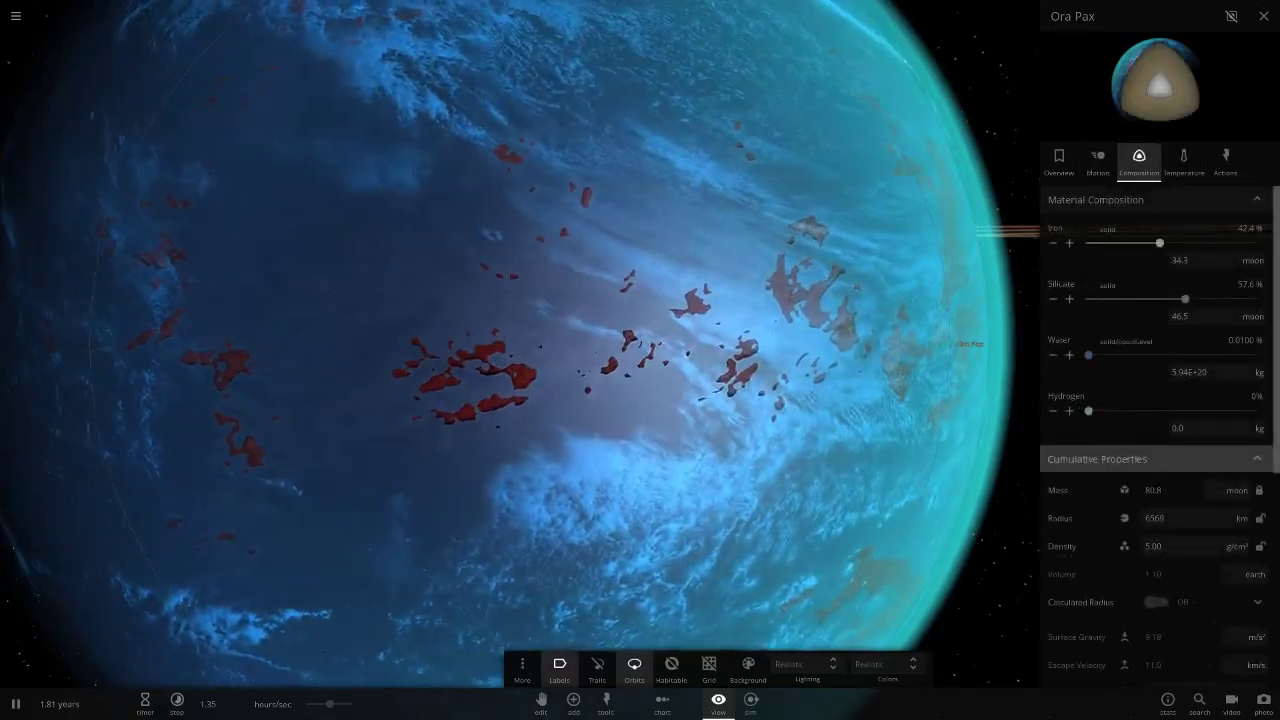
scroll(1154, 400, down, 6)
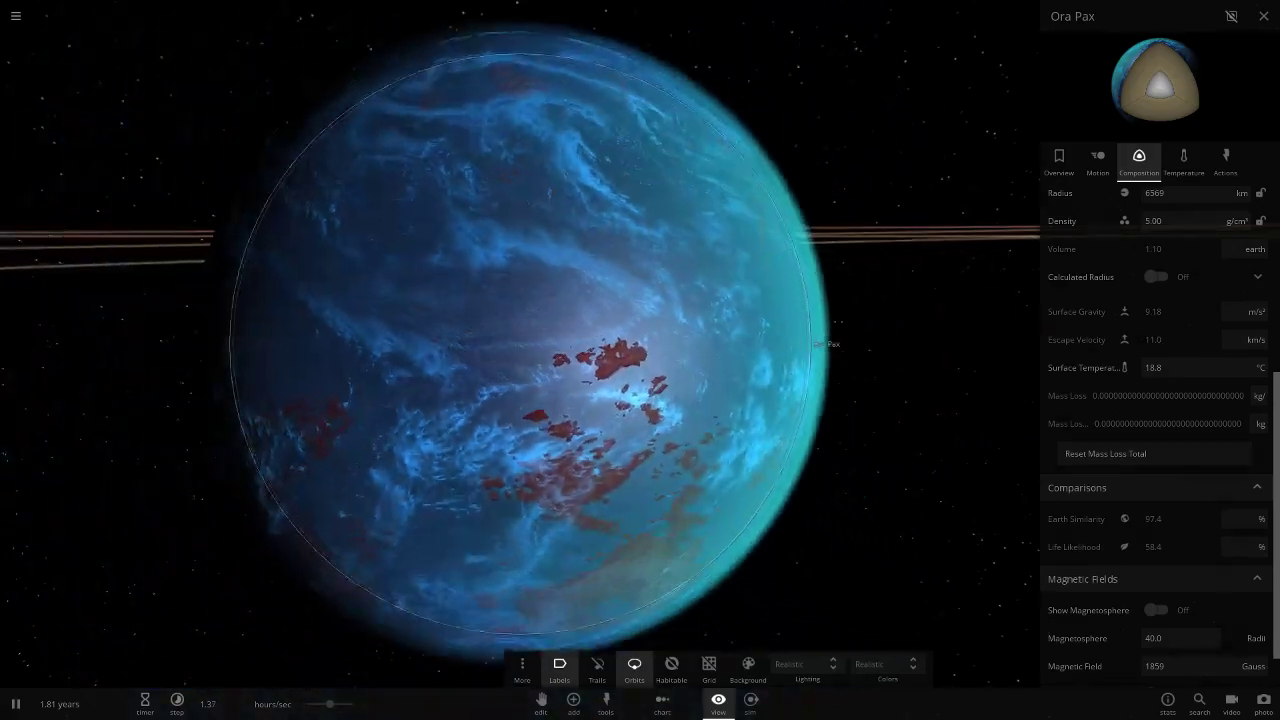
scroll(1158, 430, down, 1)
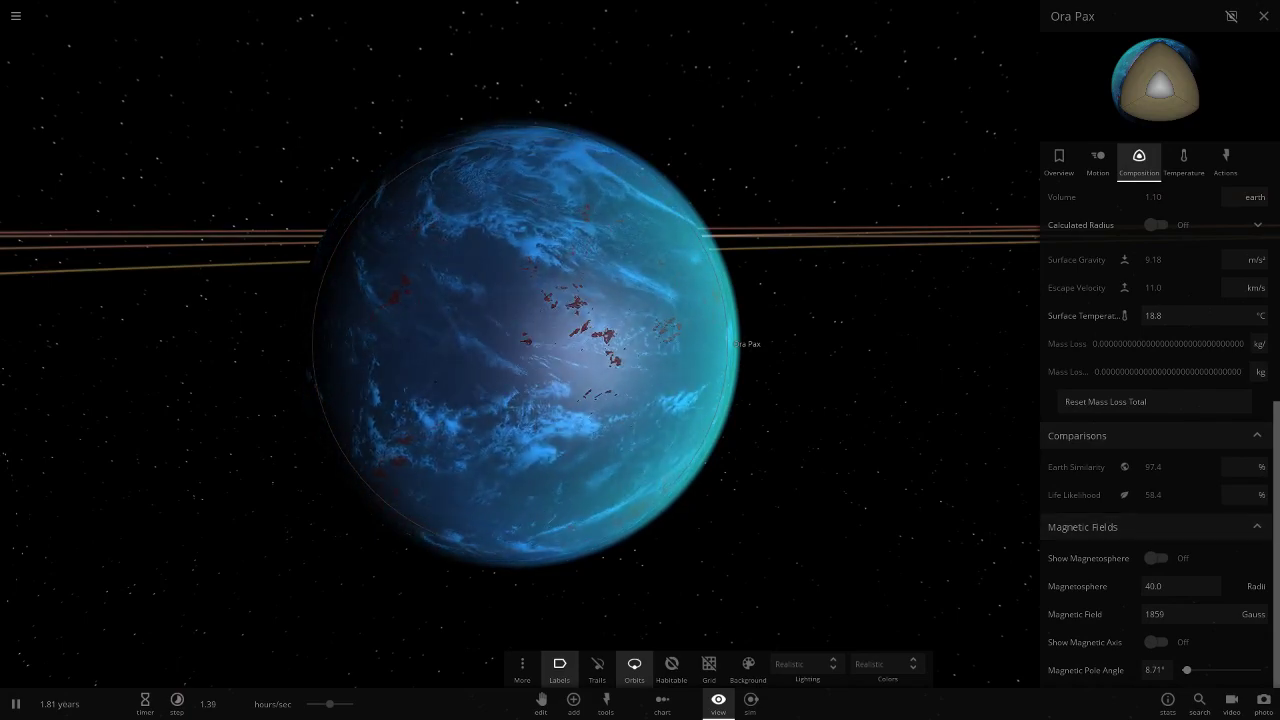
scroll(525, 344, up, 3)
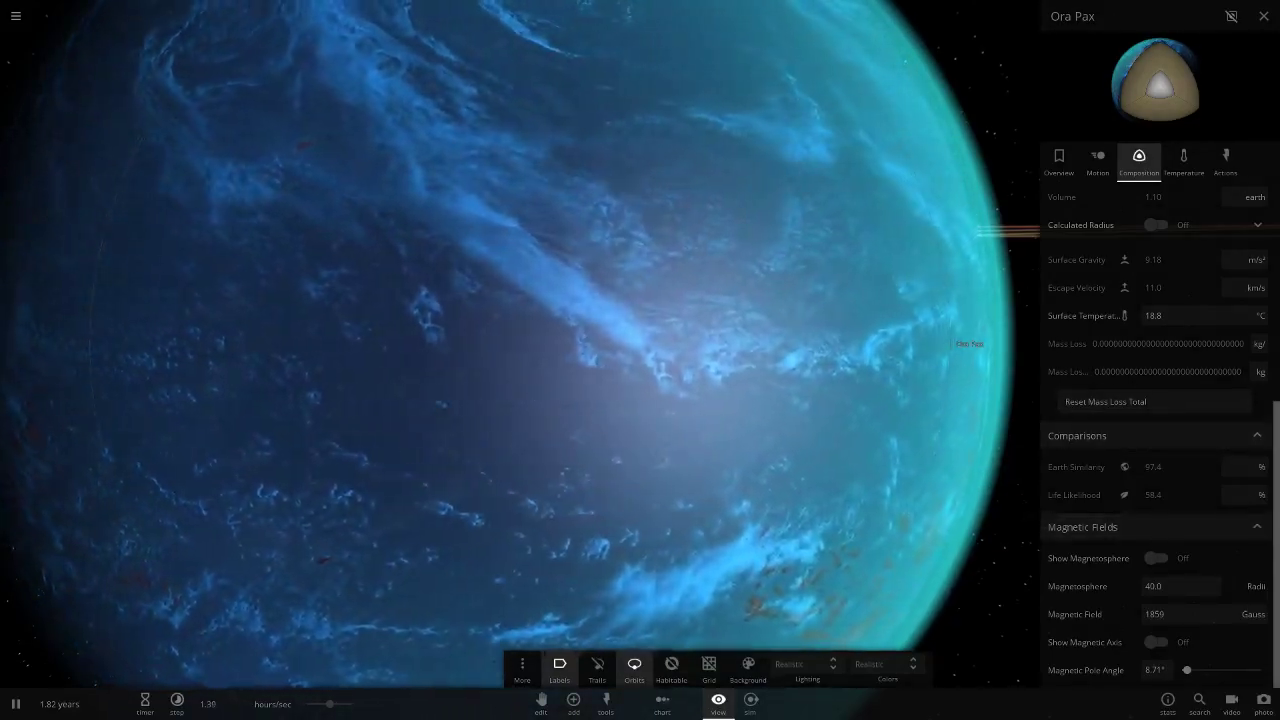
Step: Show Ora Pax's magnetosphere and view it against the planetary orbits around Altair
click(1157, 558)
scroll(520, 344, down, 10)
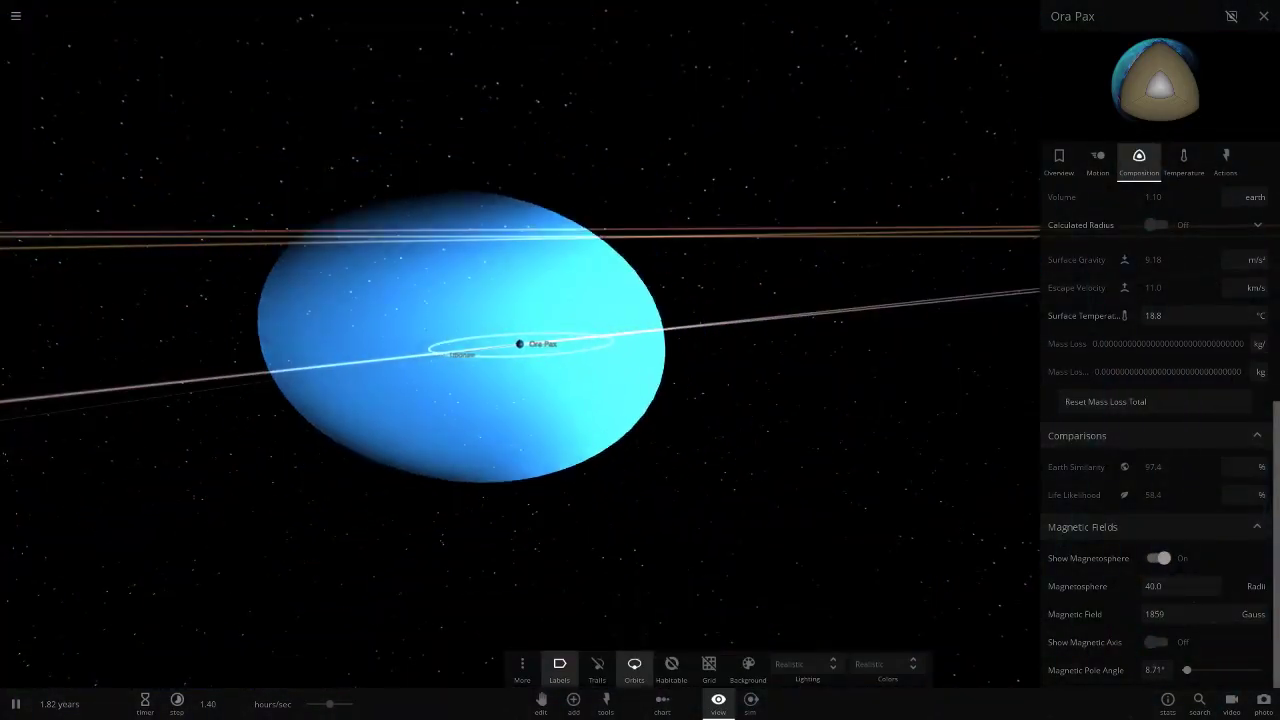
scroll(520, 345, down, 5)
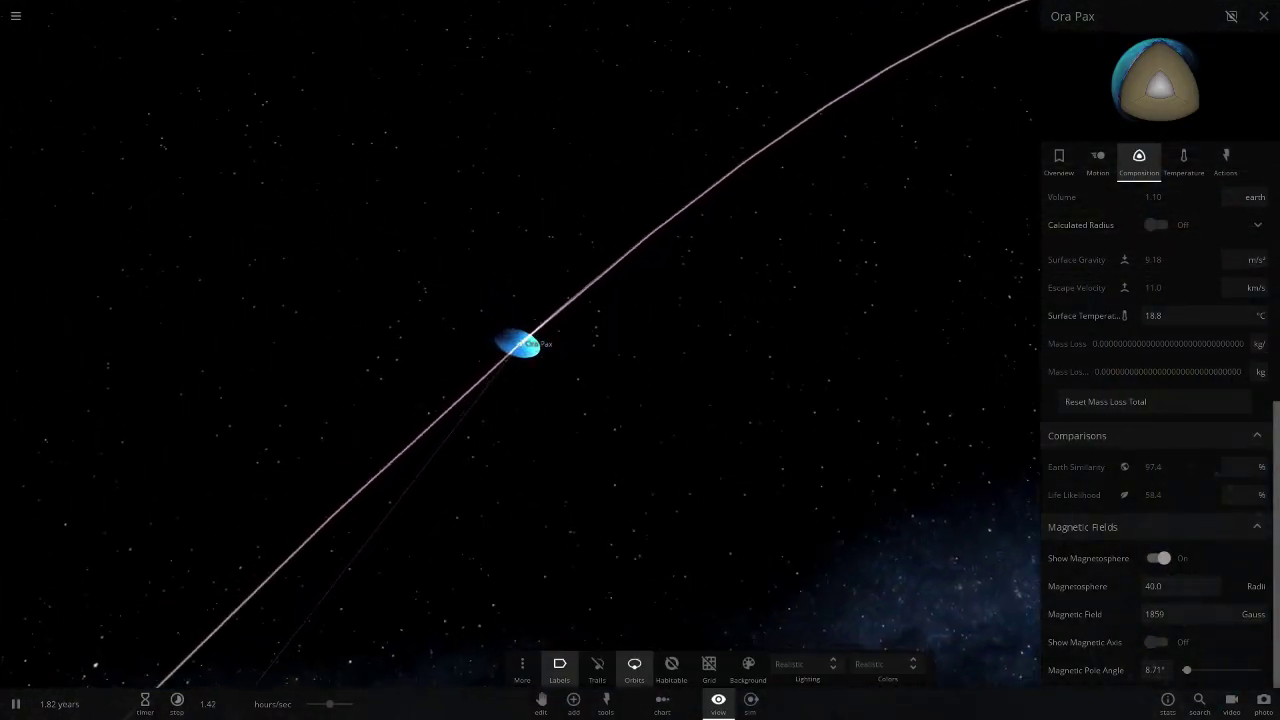
scroll(520, 344, down, 4)
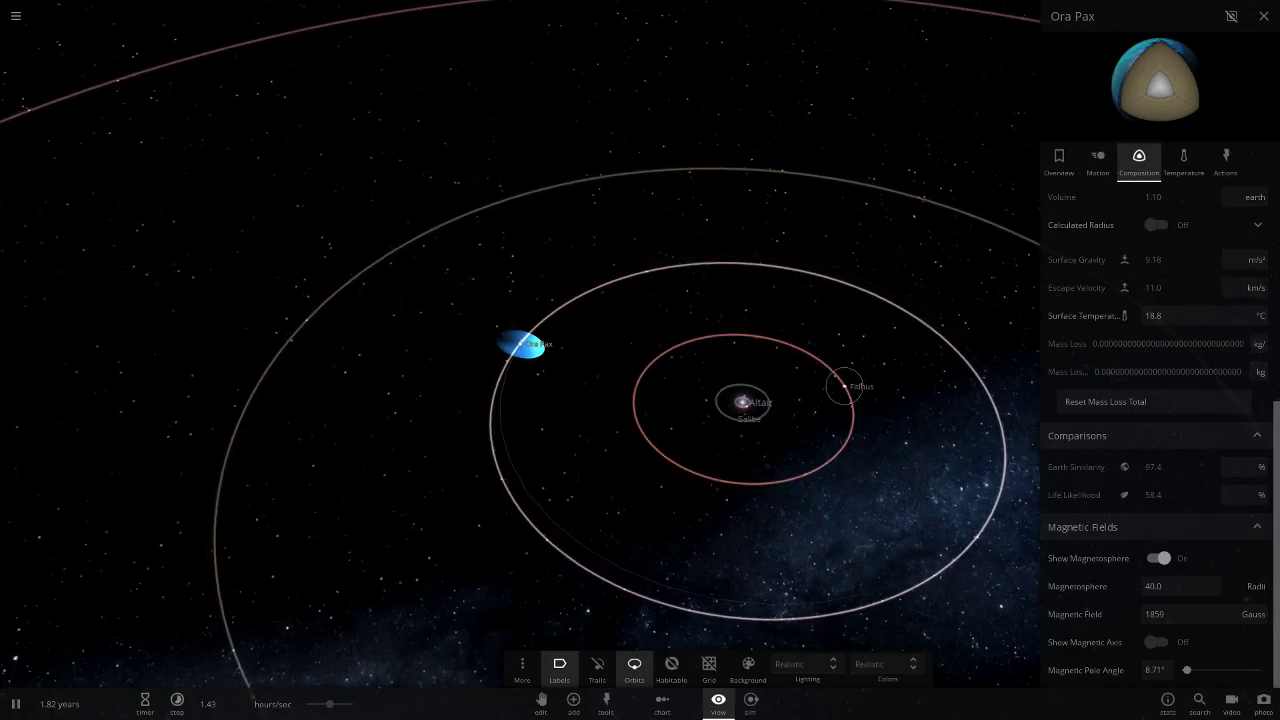
Step: Show the magnetospheres of the inner planets Fitinus, Salibe and Mnus Tun as well
click(844, 386)
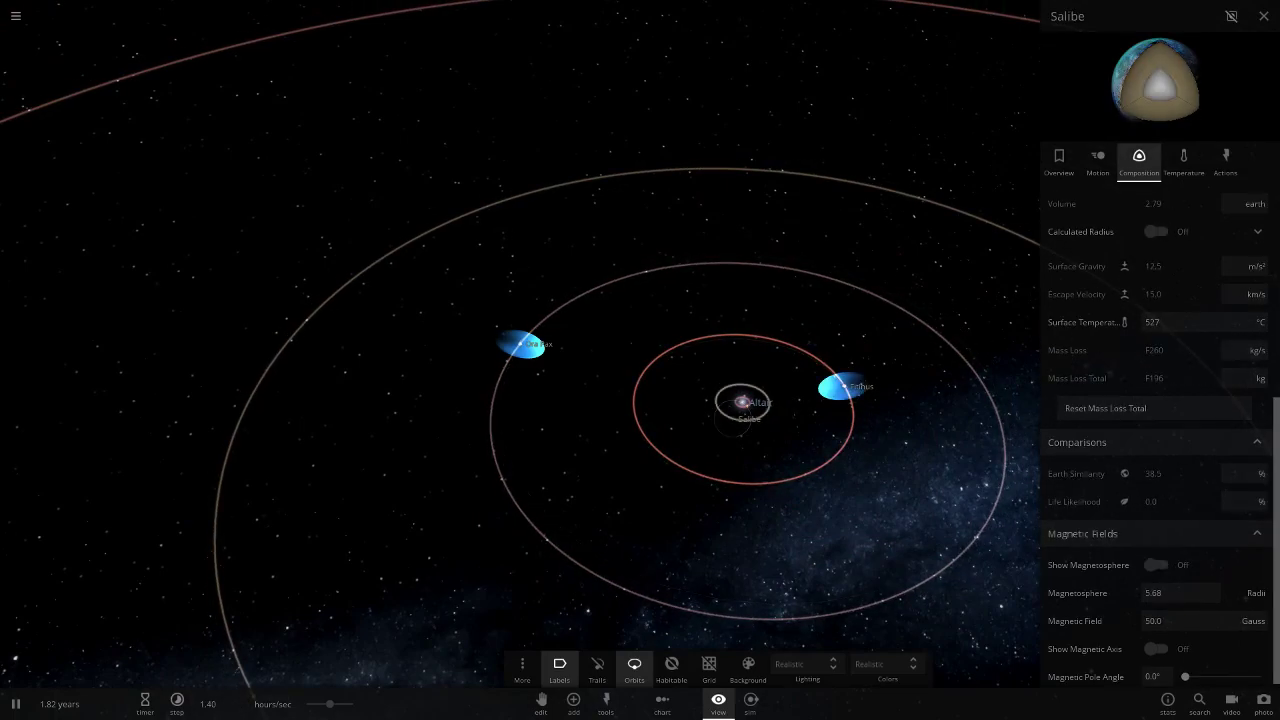
scroll(520, 344, up, 3)
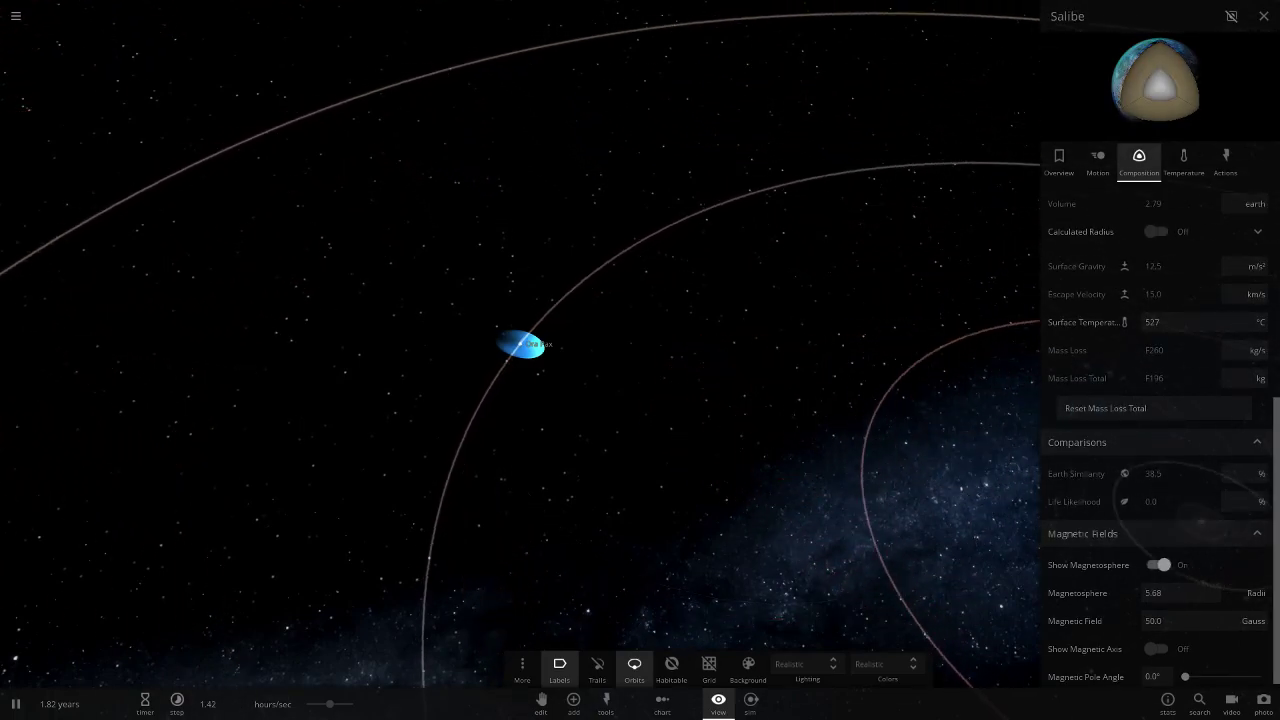
scroll(520, 344, down, 1)
click(1023, 478)
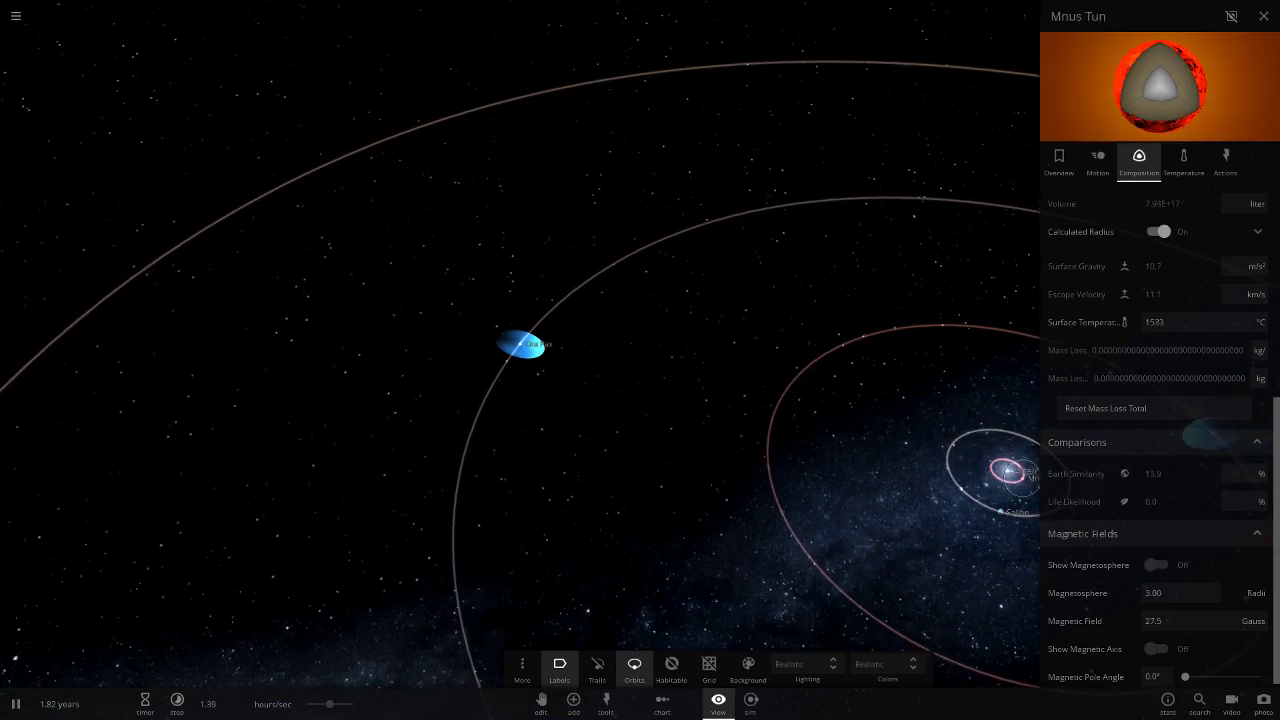
click(1157, 565)
scroll(520, 344, down, 5)
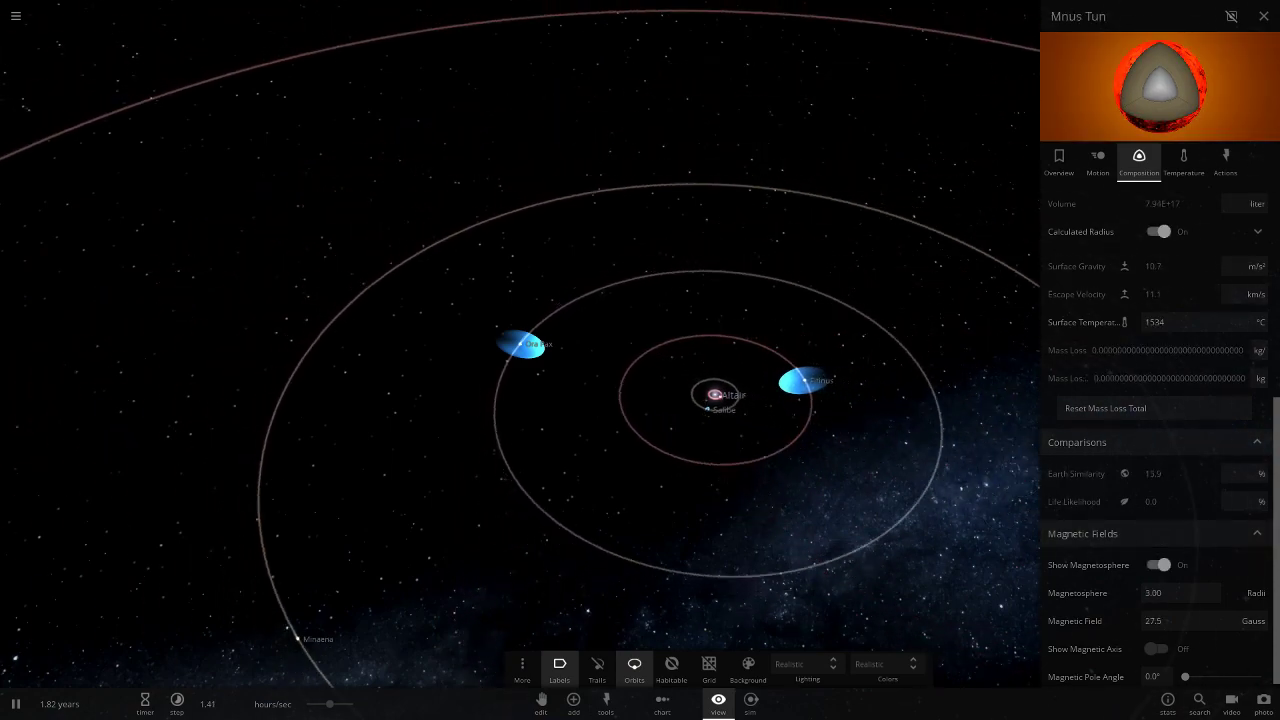
Step: Focus on the planet Minaena and examine its overview, surface, temperature and atmosphere properties, including the moon orbits around it
click(413, 486)
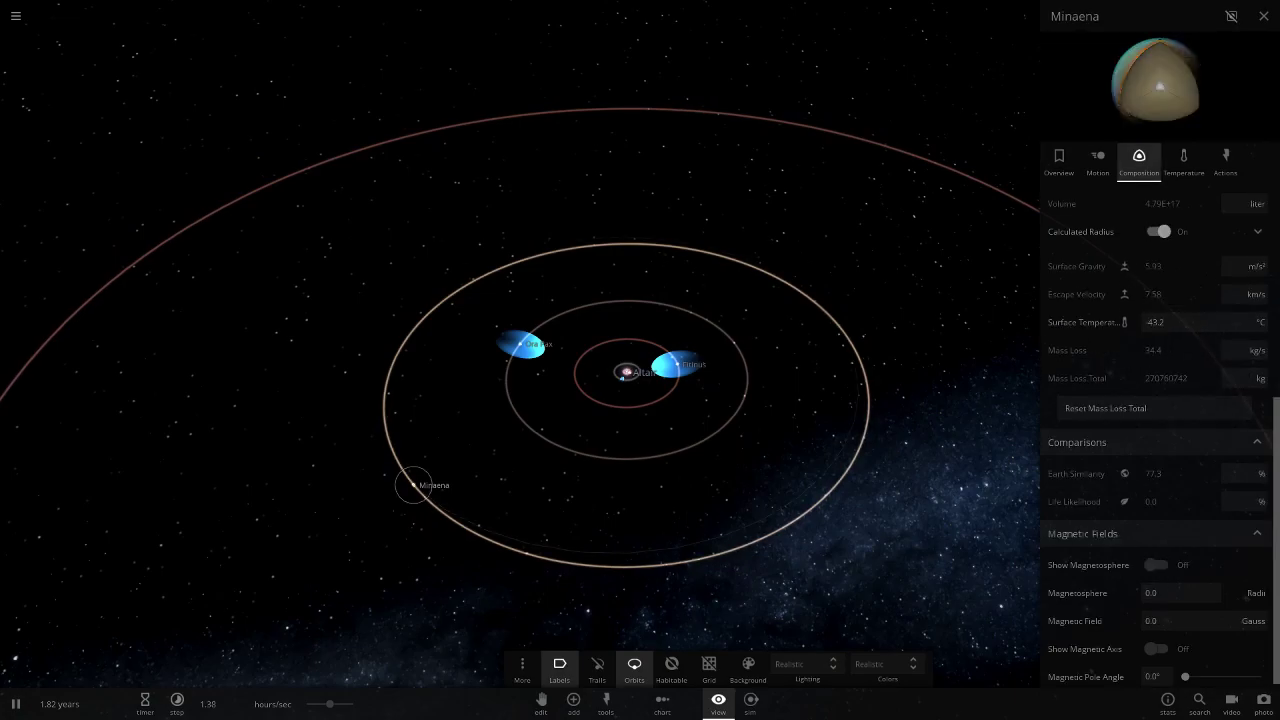
key(Return)
click(1058, 162)
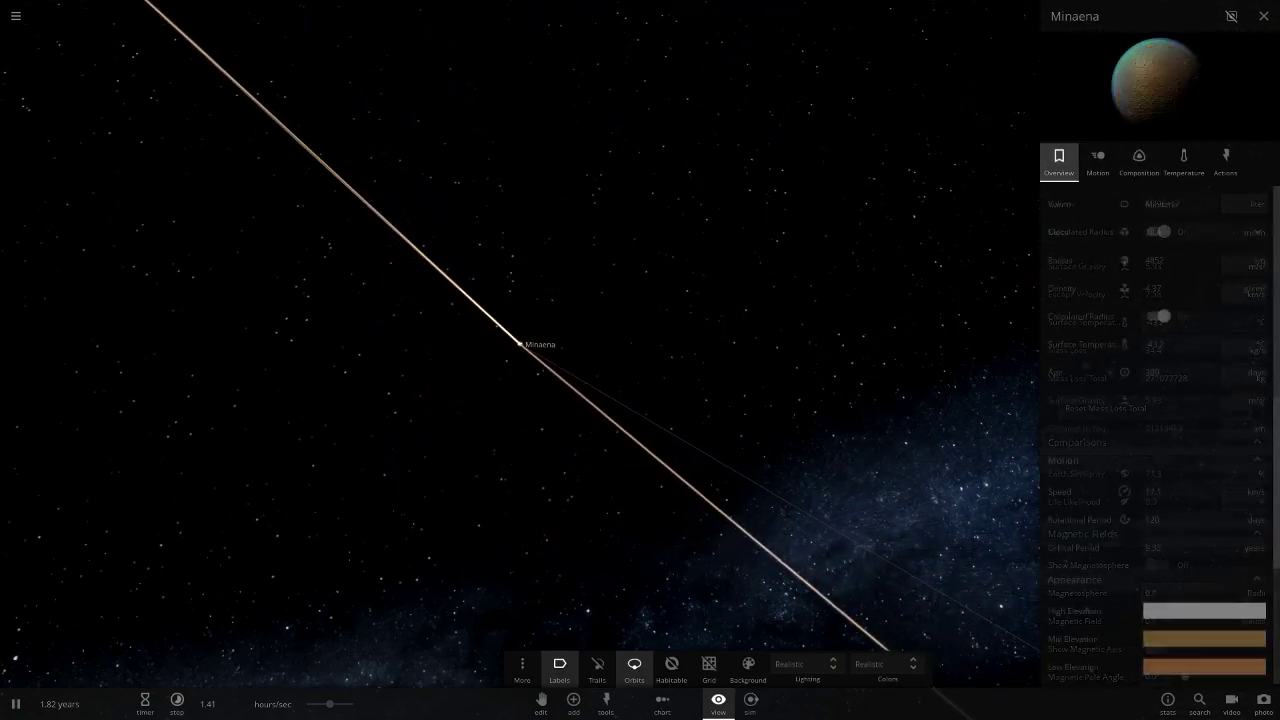
scroll(520, 344, up, 8)
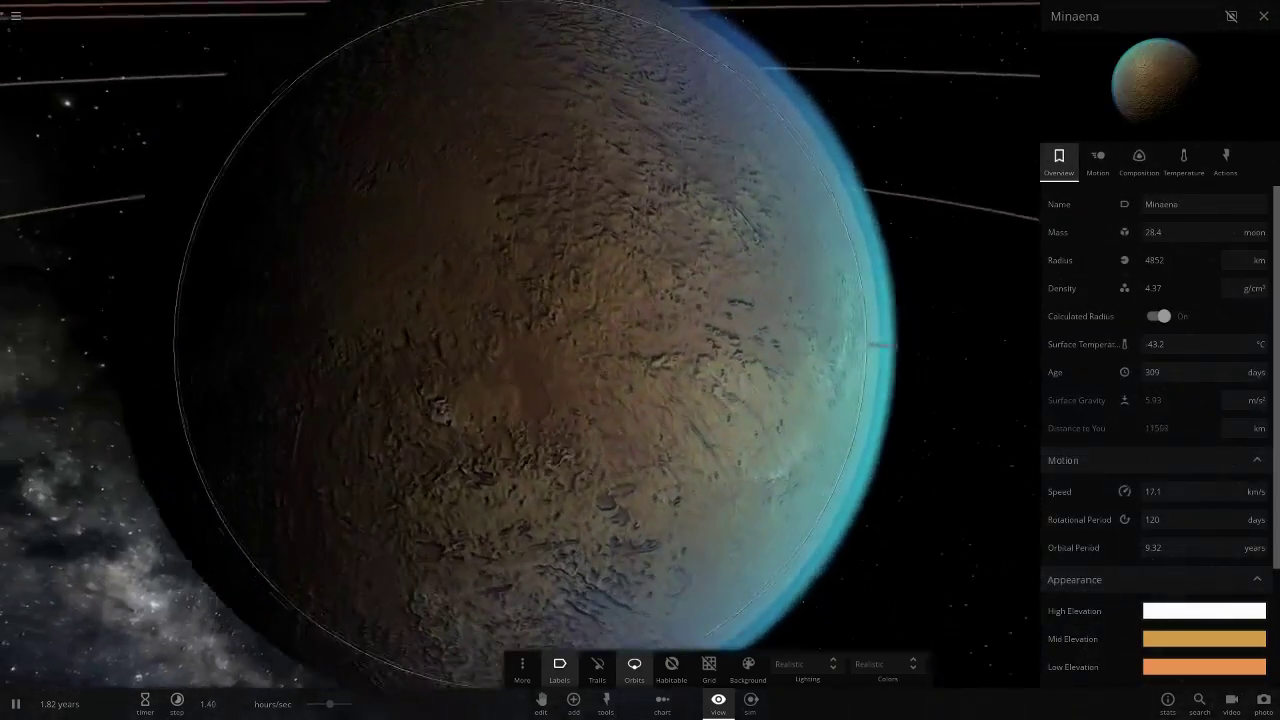
scroll(520, 344, down, 3)
scroll(520, 344, up, 5)
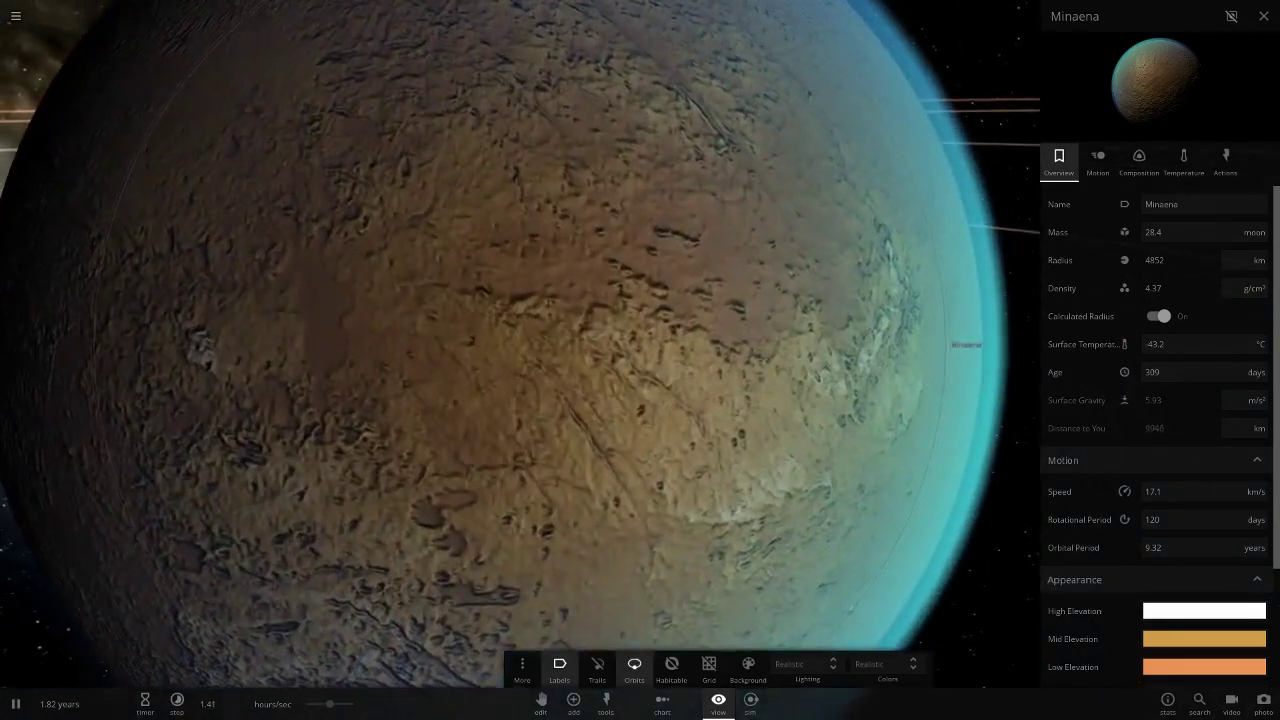
click(1183, 162)
scroll(520, 344, down, 5)
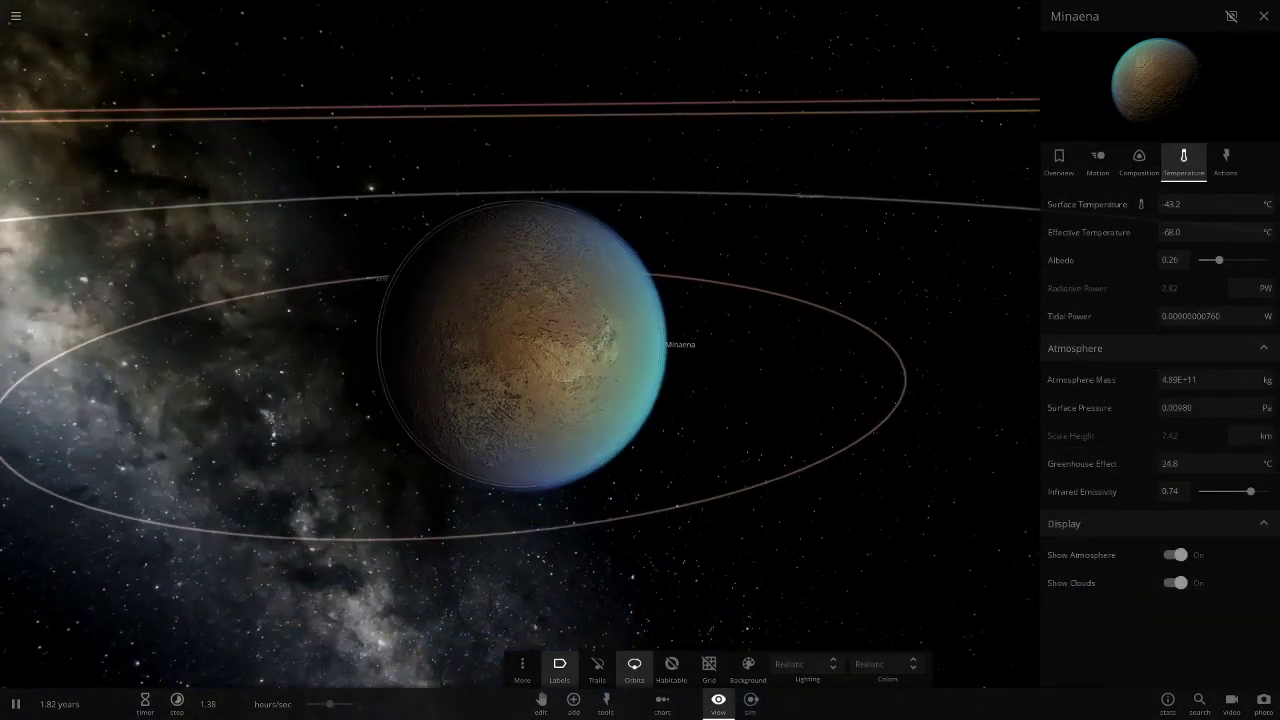
scroll(520, 344, down, 4)
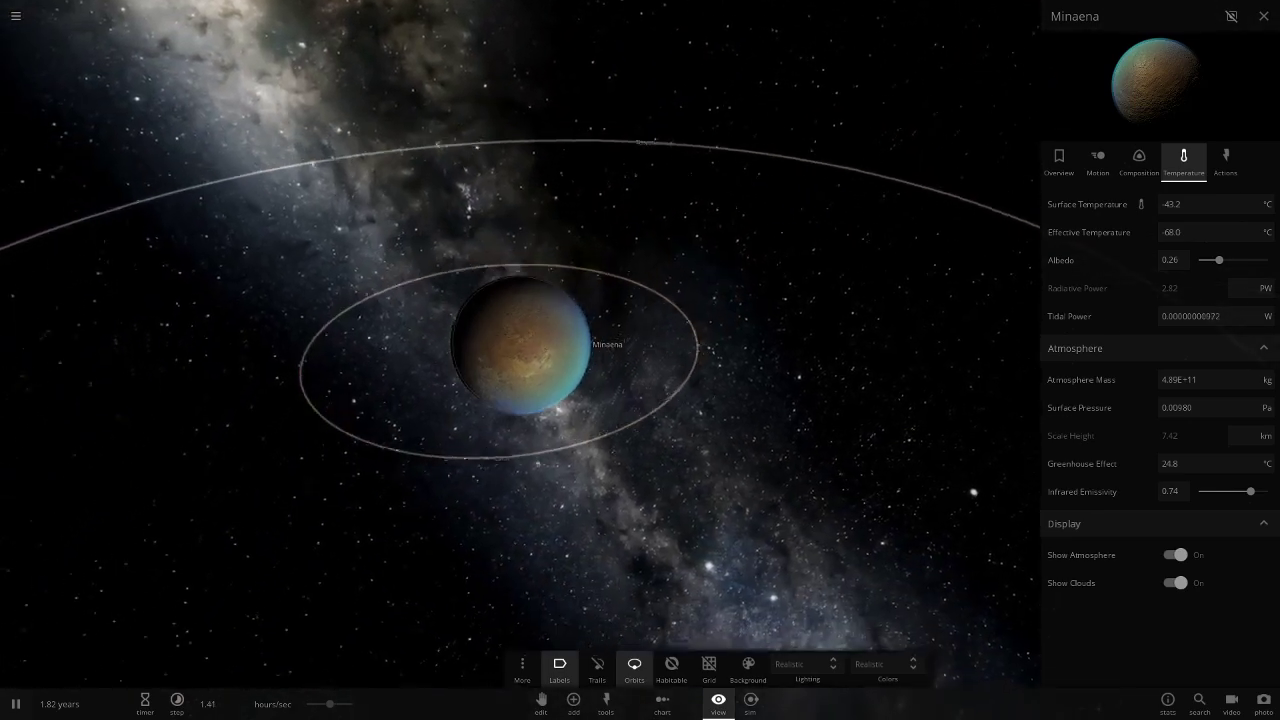
Step: Pause the simulation and select Minaena's inner moon Carm to review its overview properties
key(space)
drag(551, 400, 590, 350)
click(551, 502)
scroll(520, 344, up, 3)
click(1058, 162)
scroll(520, 344, up, 2)
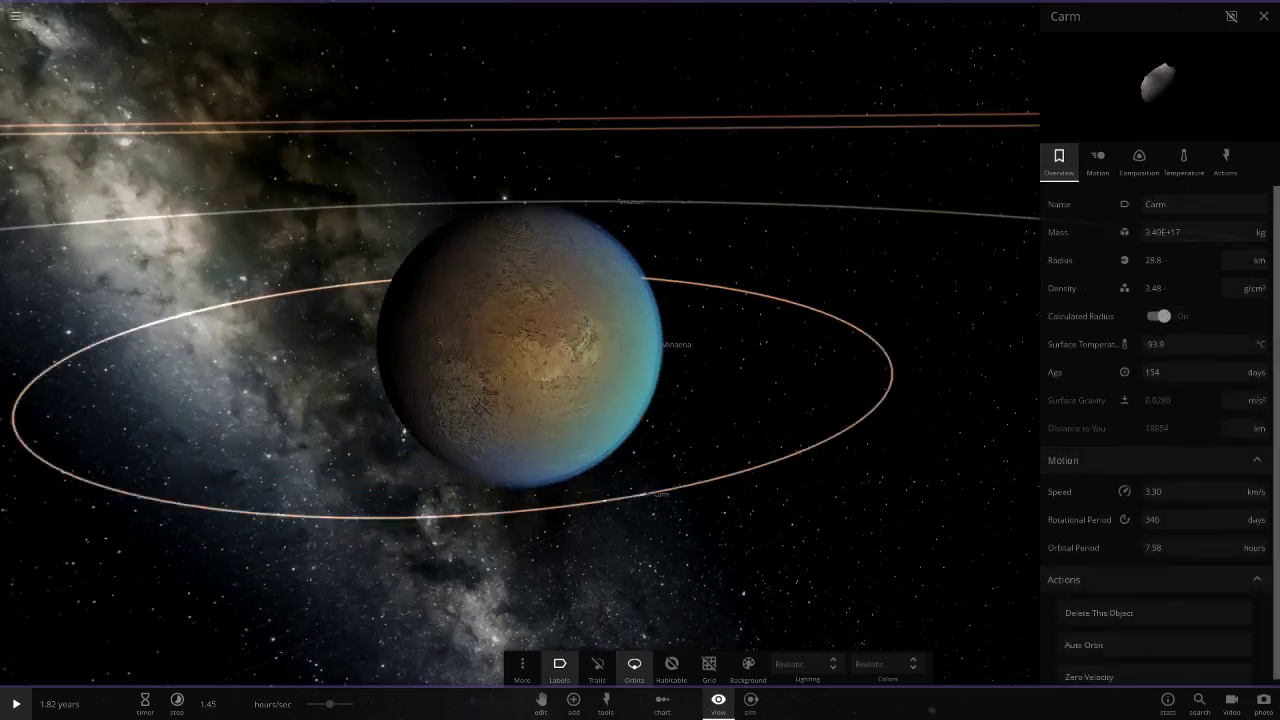
scroll(520, 344, up, 2)
Step: Select Minaena's outer moon Tervanax and review its overview properties and orbit
scroll(520, 344, down, 6)
drag(500, 110, 558, 200)
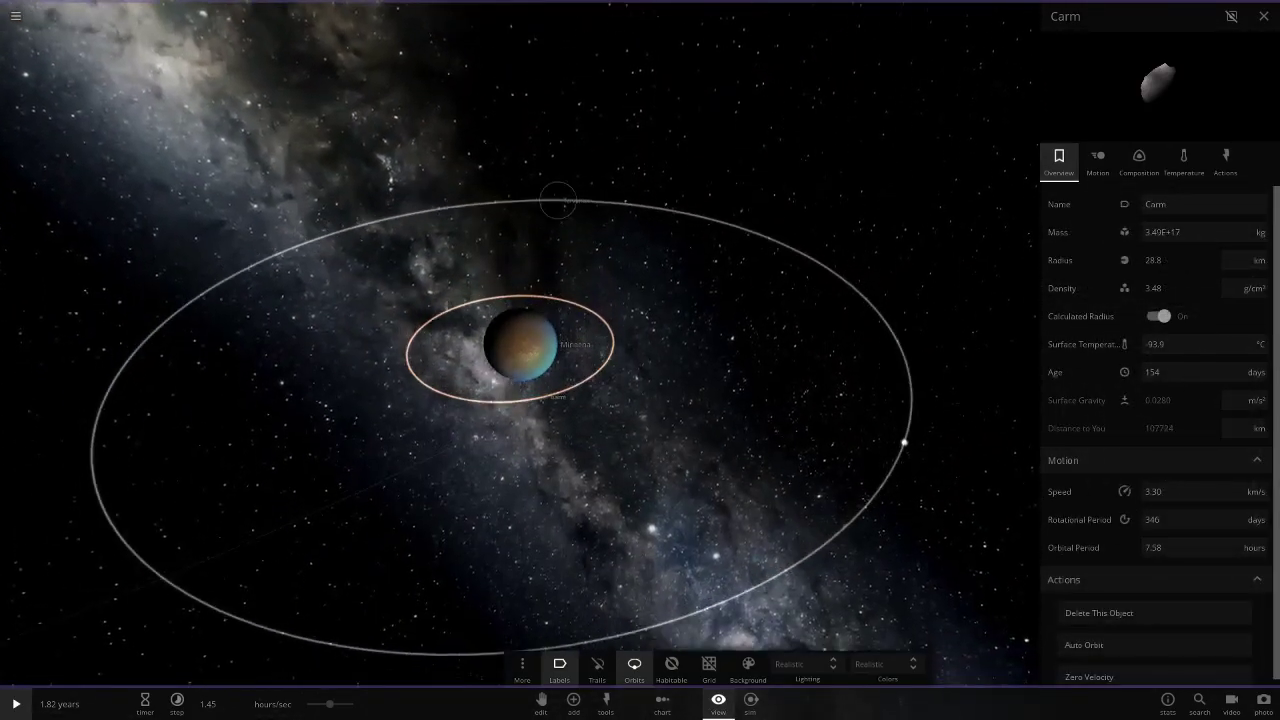
click(558, 199)
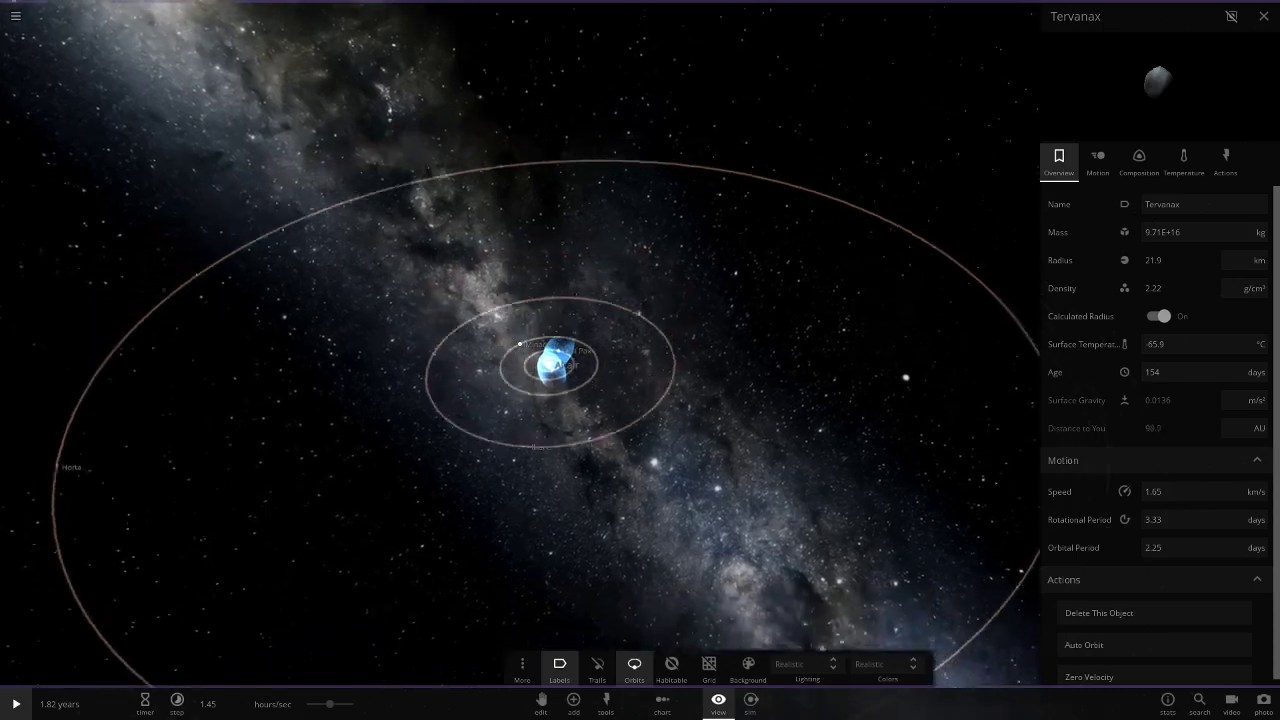
Step: Select Minaena again, review its composition and comparison data, and turn on its magnetosphere display
scroll(520, 344, up, 6)
click(520, 344)
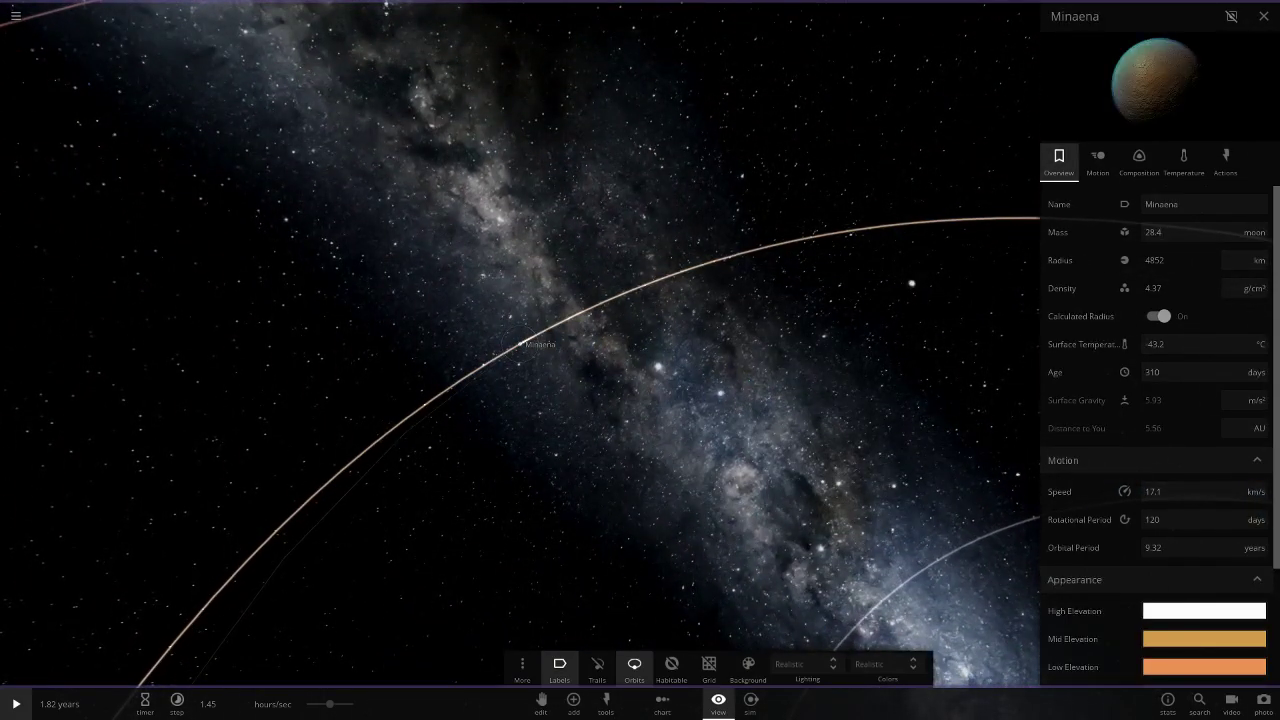
click(1184, 160)
click(1139, 160)
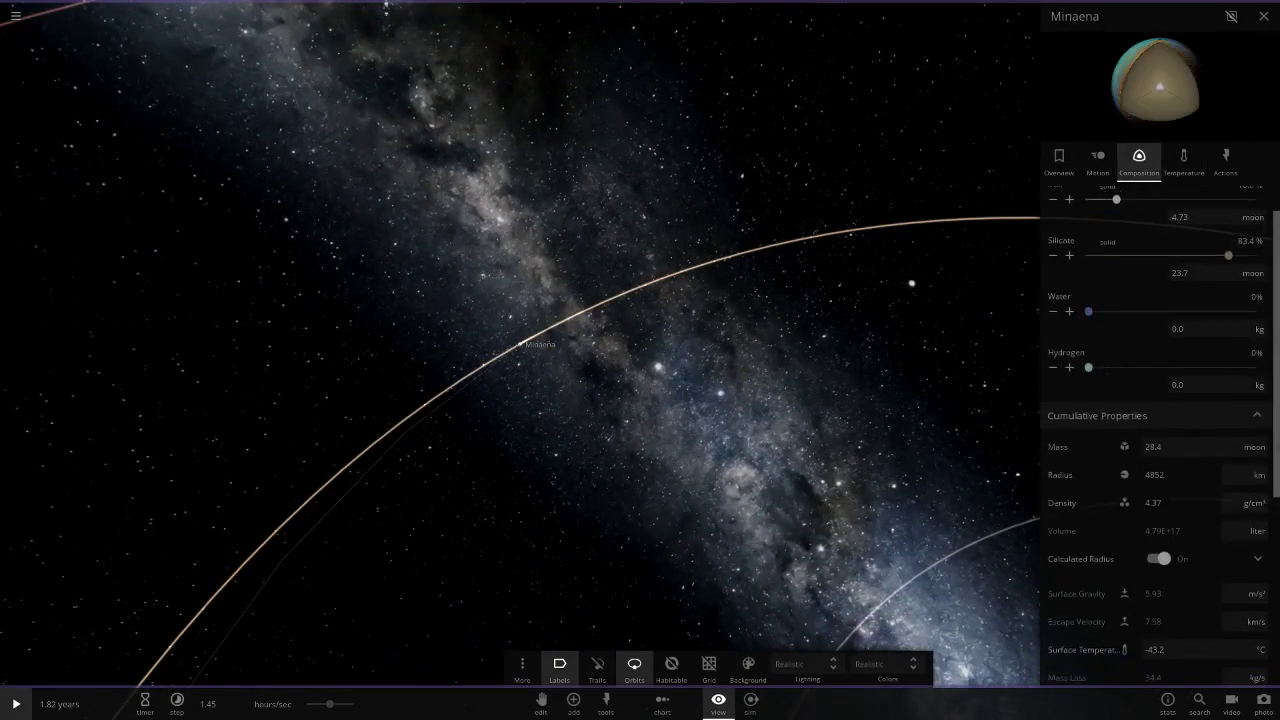
scroll(1160, 430, down, 5)
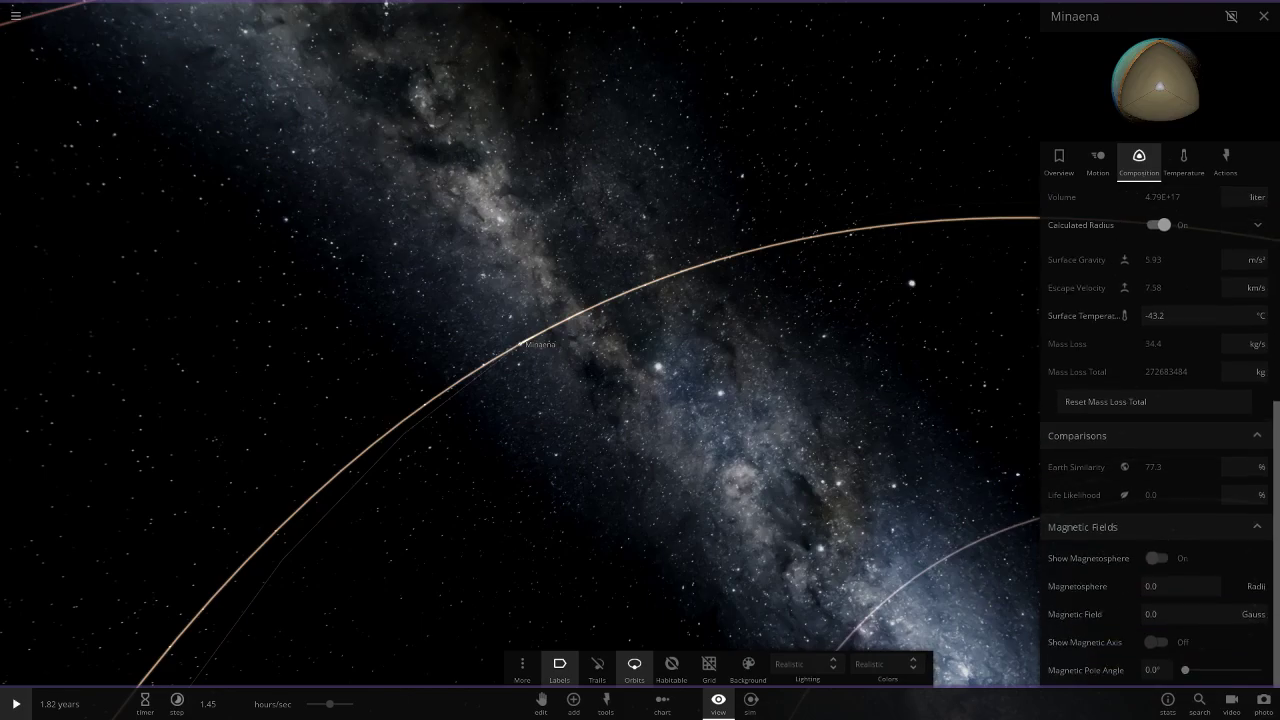
click(1158, 558)
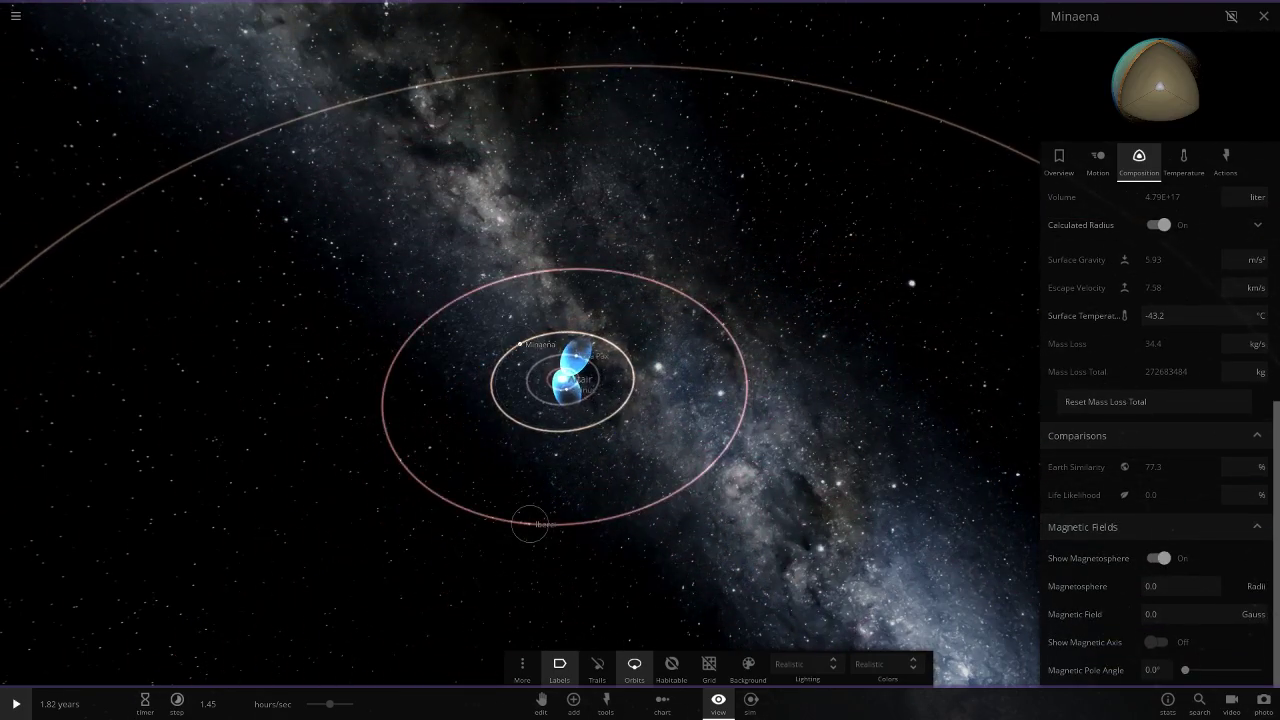
Step: Focus on the planet Iberci, review its overview properties and orbit around to its sunlit side
click(530, 524)
key(Return)
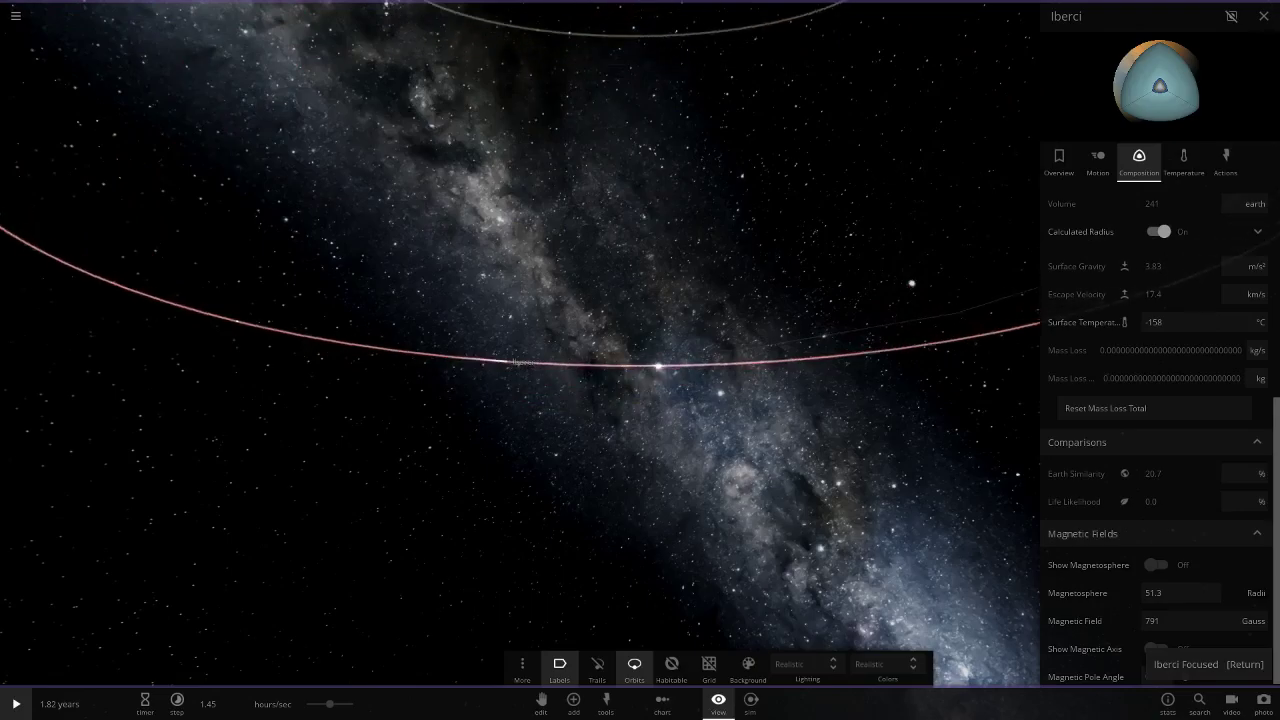
click(1058, 162)
scroll(520, 344, up, 5)
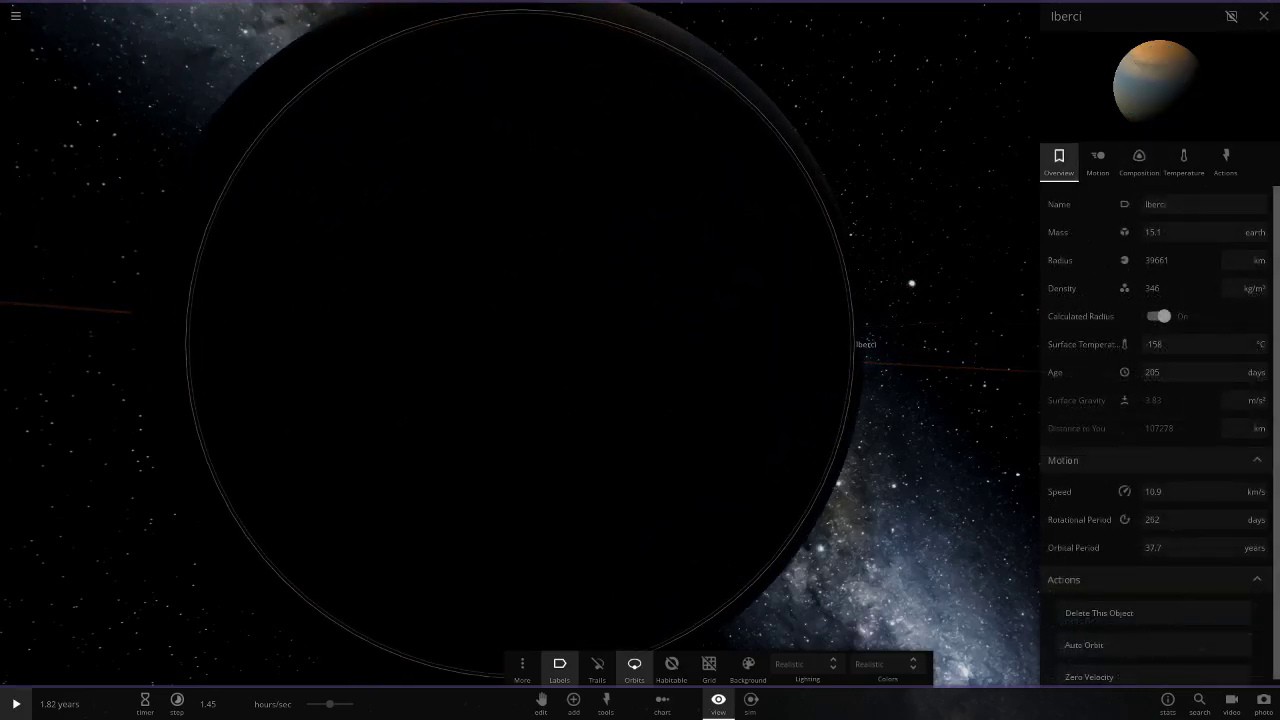
drag(640, 360, 400, 360)
scroll(520, 344, down, 4)
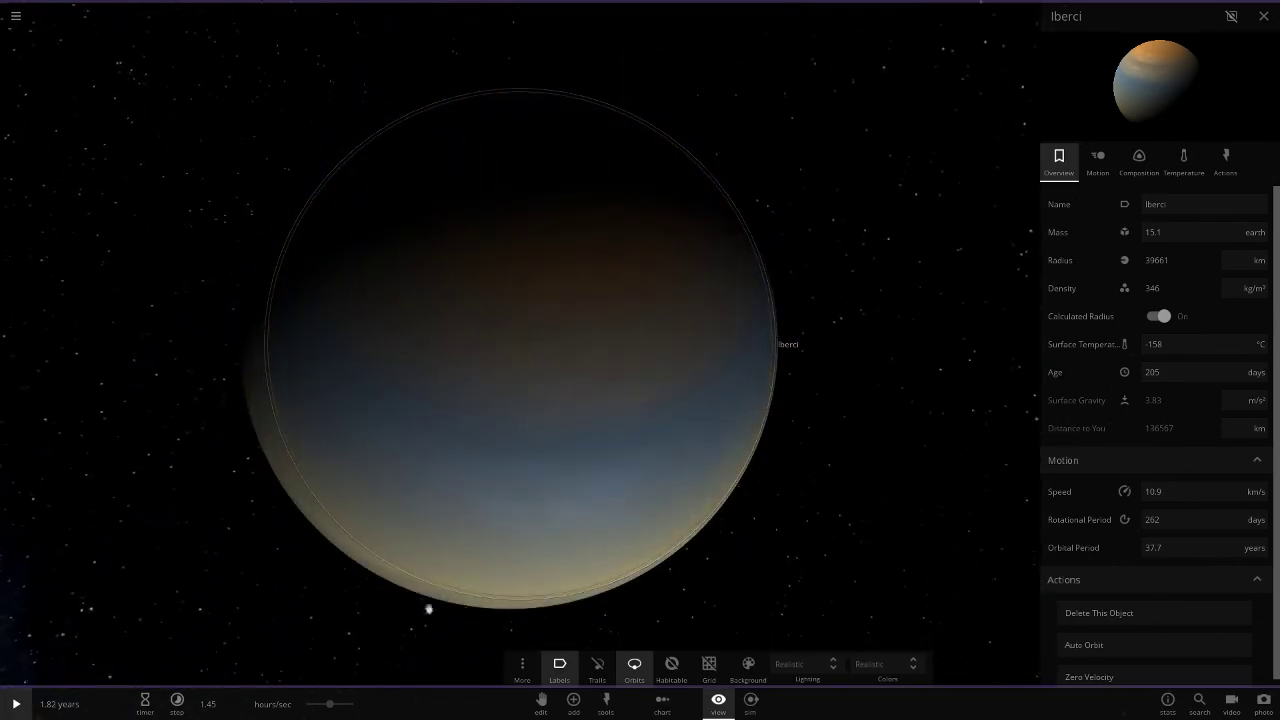
Step: Switch the lighting to Flash Light to inspect Iberci's cloud bands, and restore Realistic lighting
click(807, 664)
click(800, 699)
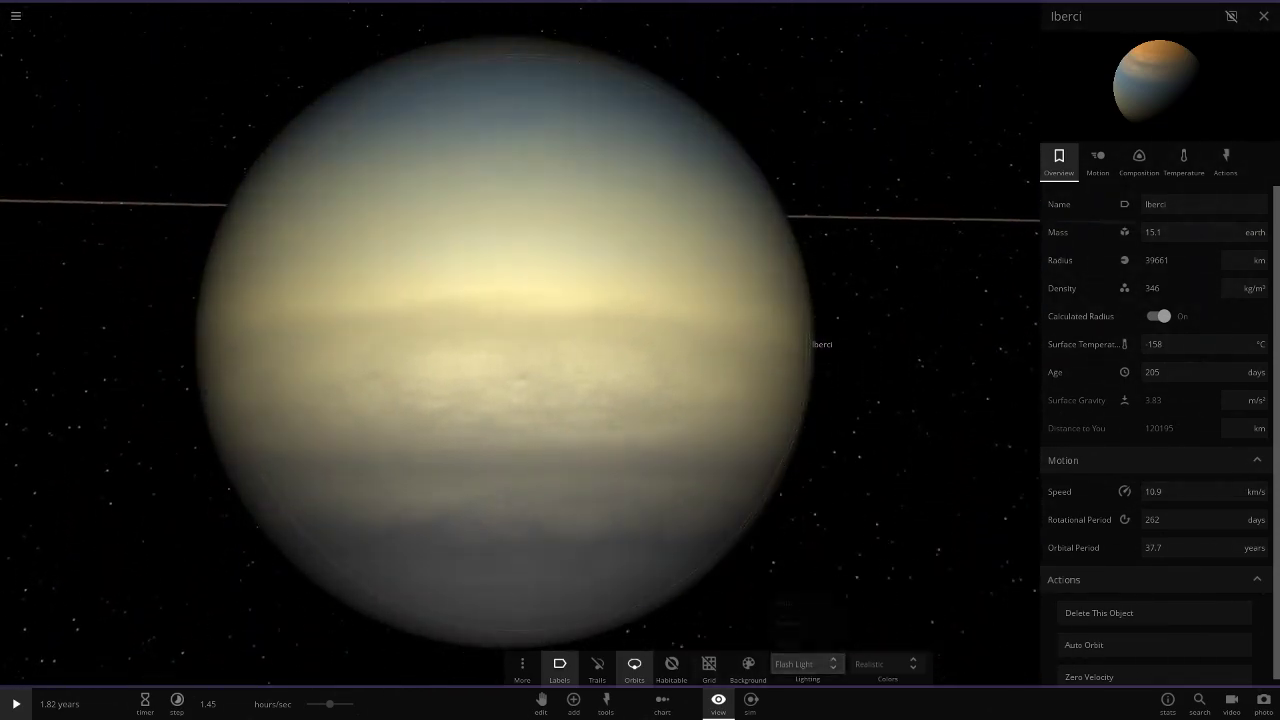
click(806, 664)
click(806, 623)
Step: View Iberci's orbit in relation to the inner planets and their magnetospheres around Altair
scroll(520, 343, down, 3)
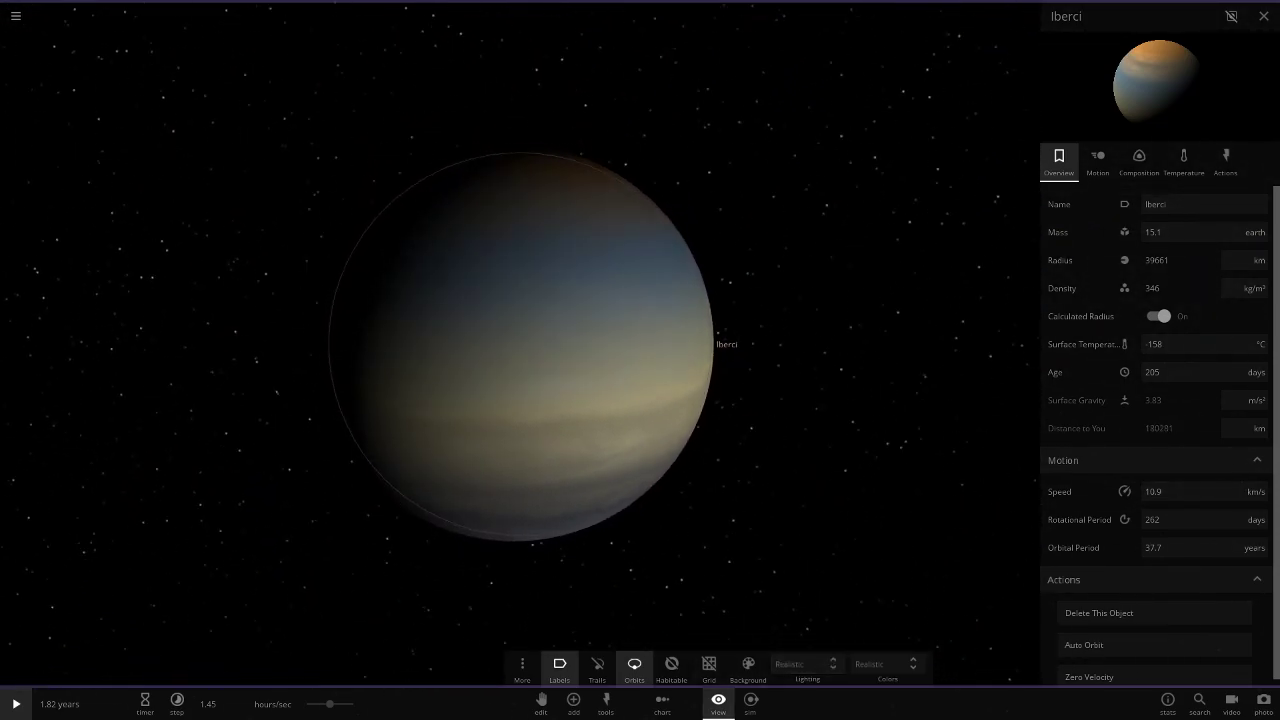
scroll(520, 343, down, 5)
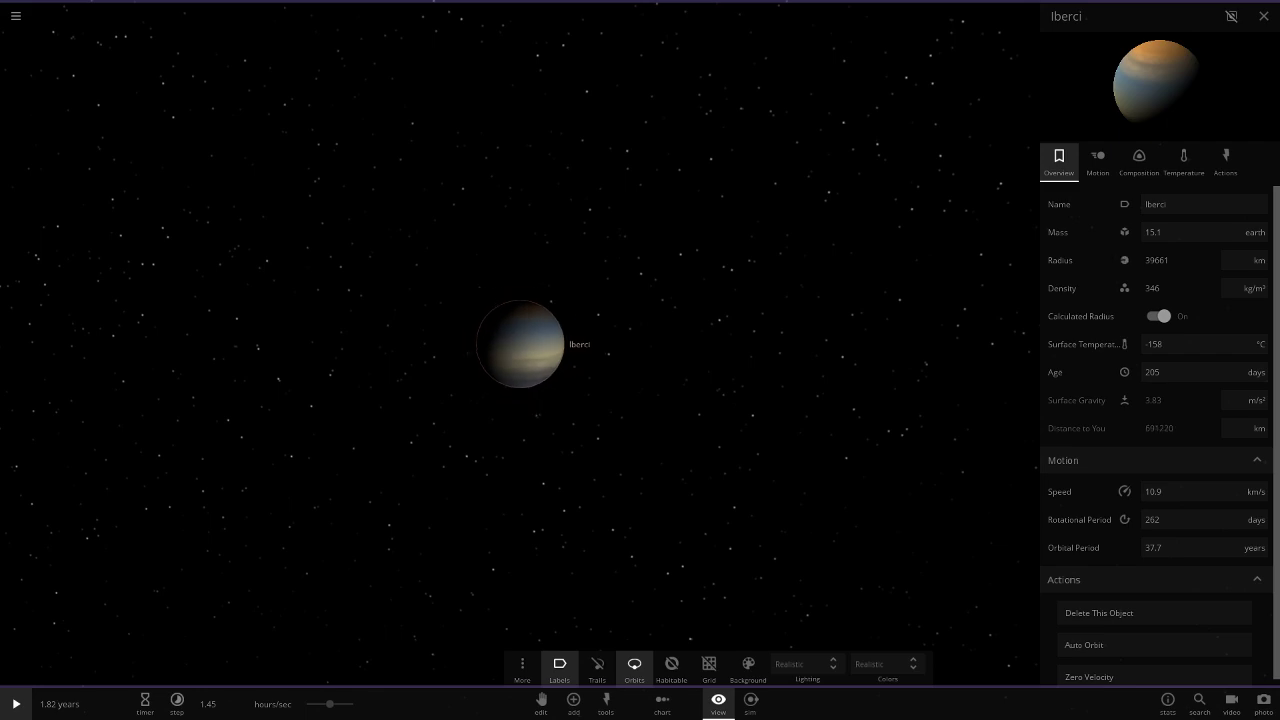
scroll(520, 345, down, 5)
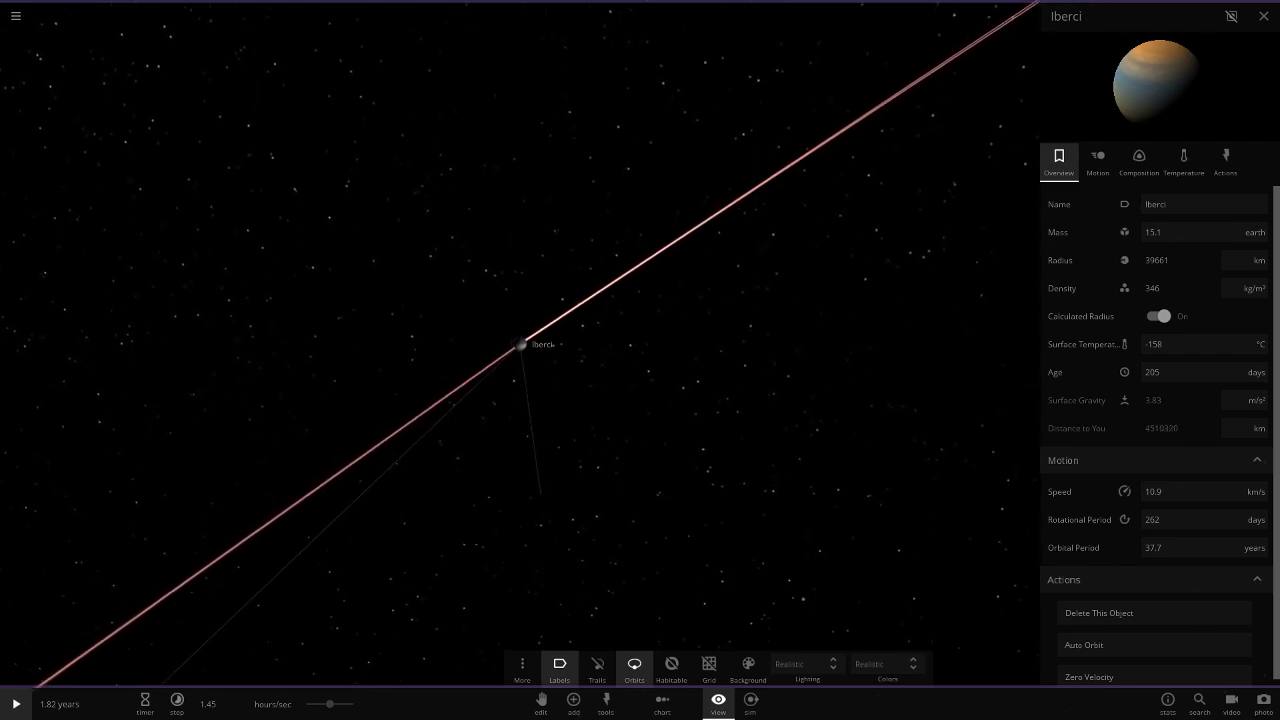
scroll(520, 345, down, 6)
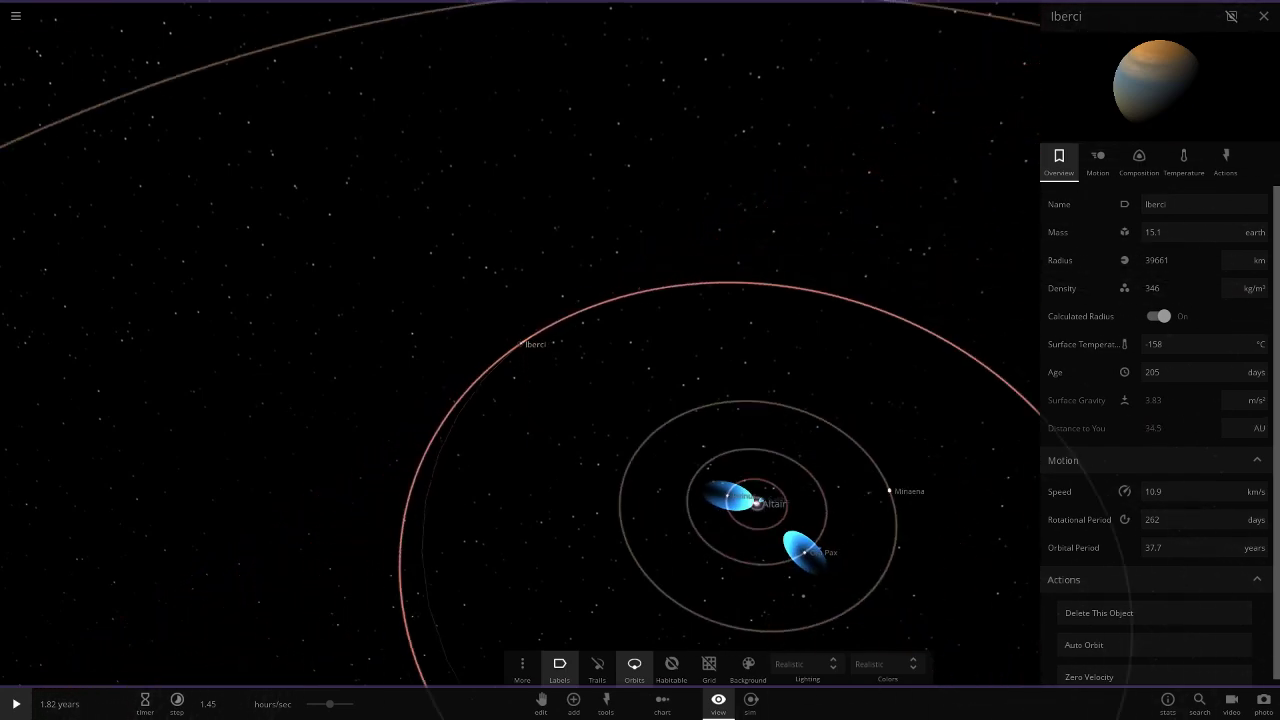
Step: Turn on Iberci's magnetosphere display in its magnetic field properties and view it against the inner planets' magnetospheres around Altair
scroll(520, 345, down, 5)
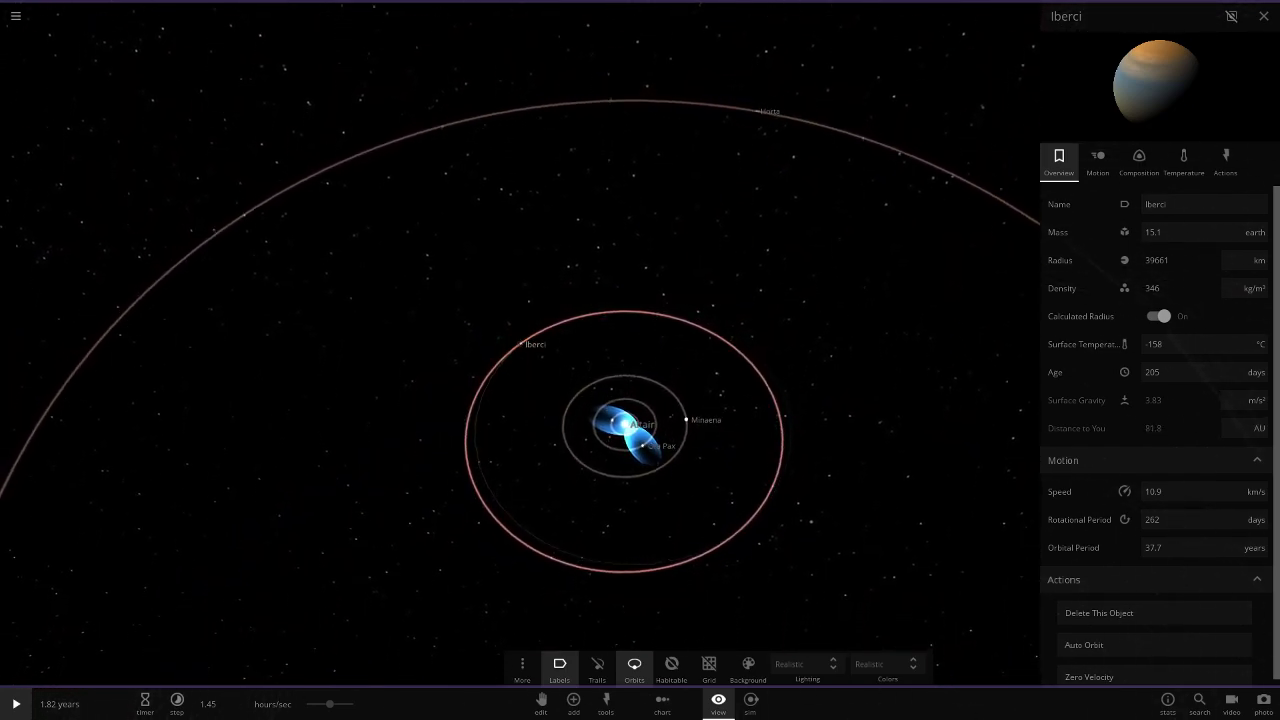
click(1138, 162)
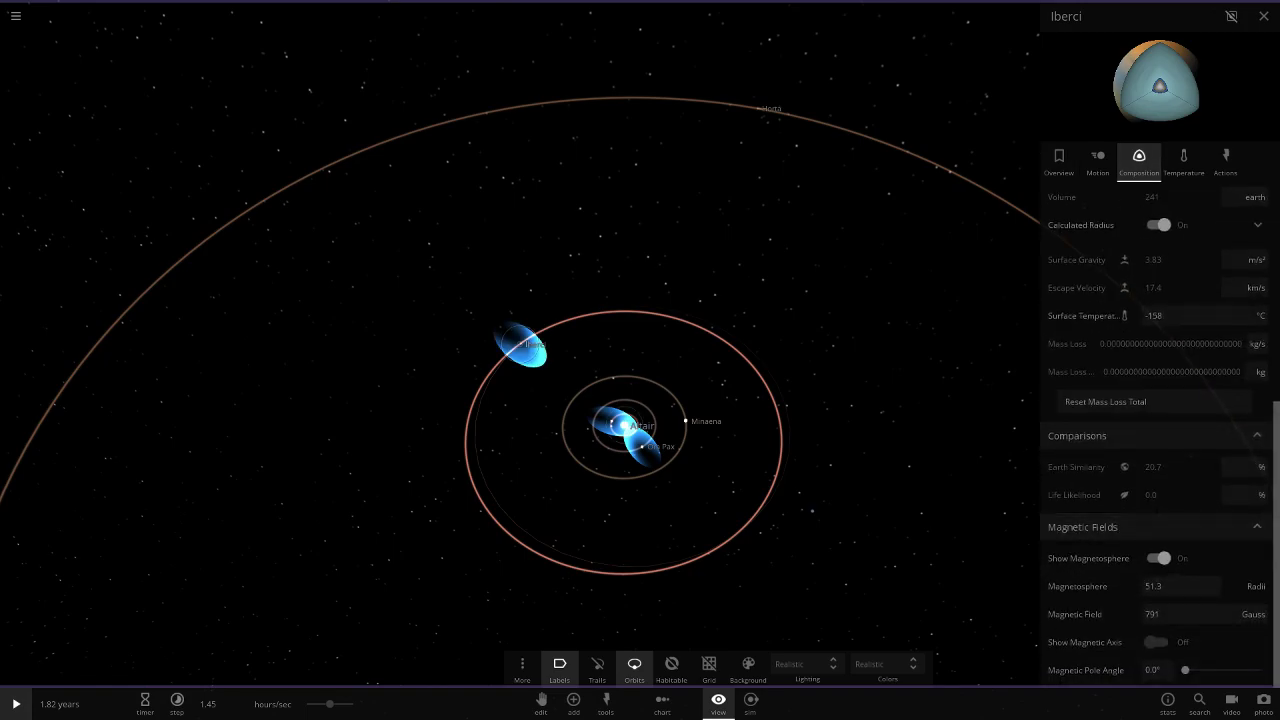
drag(520, 345, 585, 440)
scroll(520, 345, up, 4)
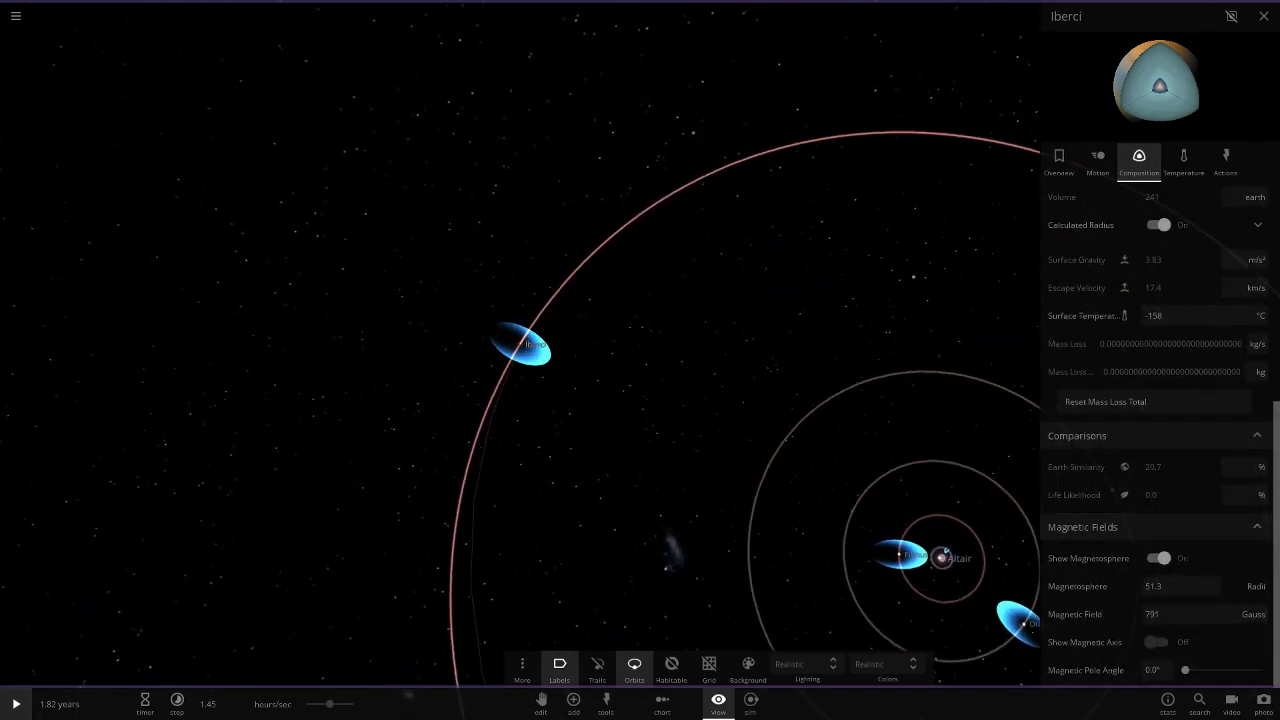
scroll(520, 345, down, 6)
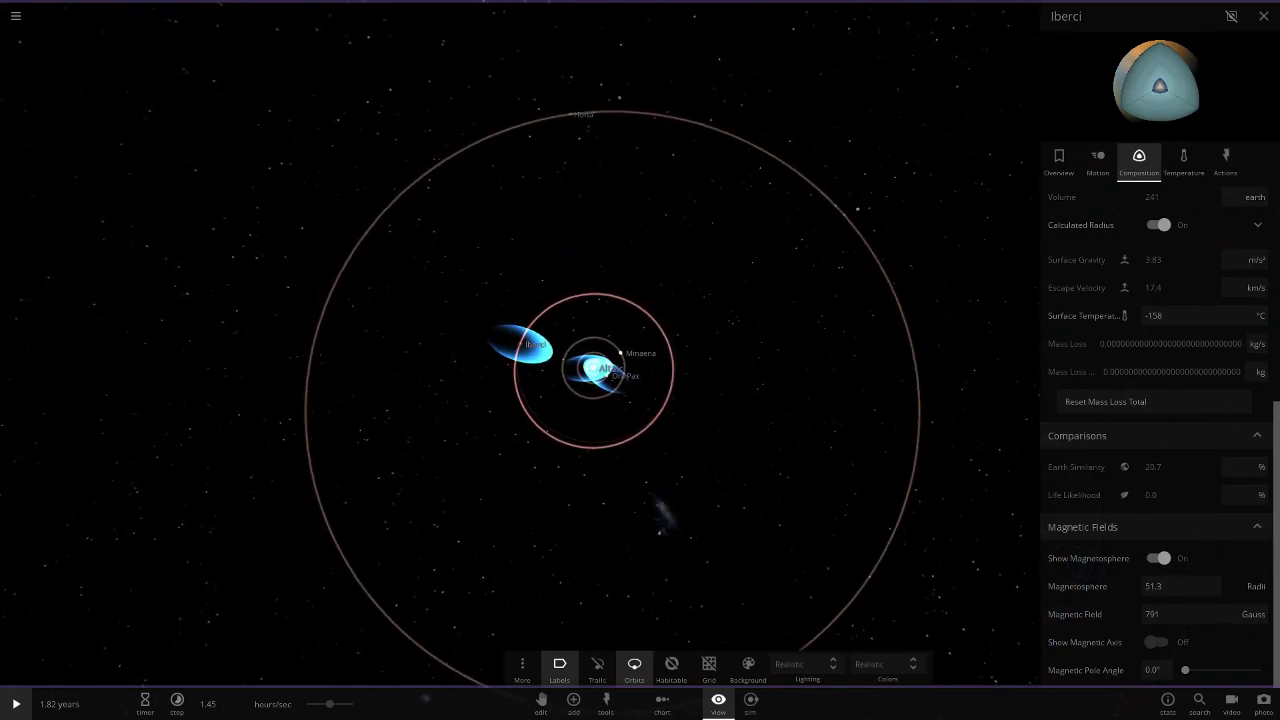
Step: Focus on the outermost planet Horta and review its overview and orbital elements, including its orbit's tilt relative to the other planets
click(572, 115)
key(Return)
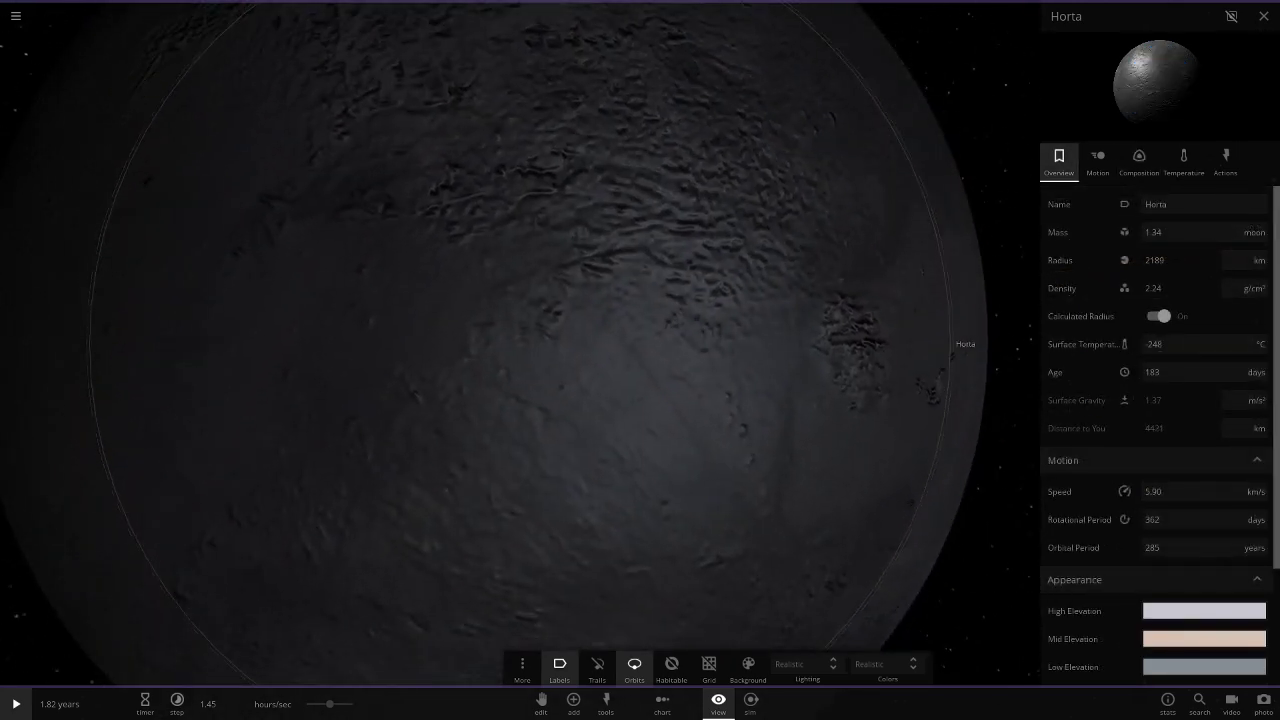
scroll(519, 343, down, 3)
click(1097, 162)
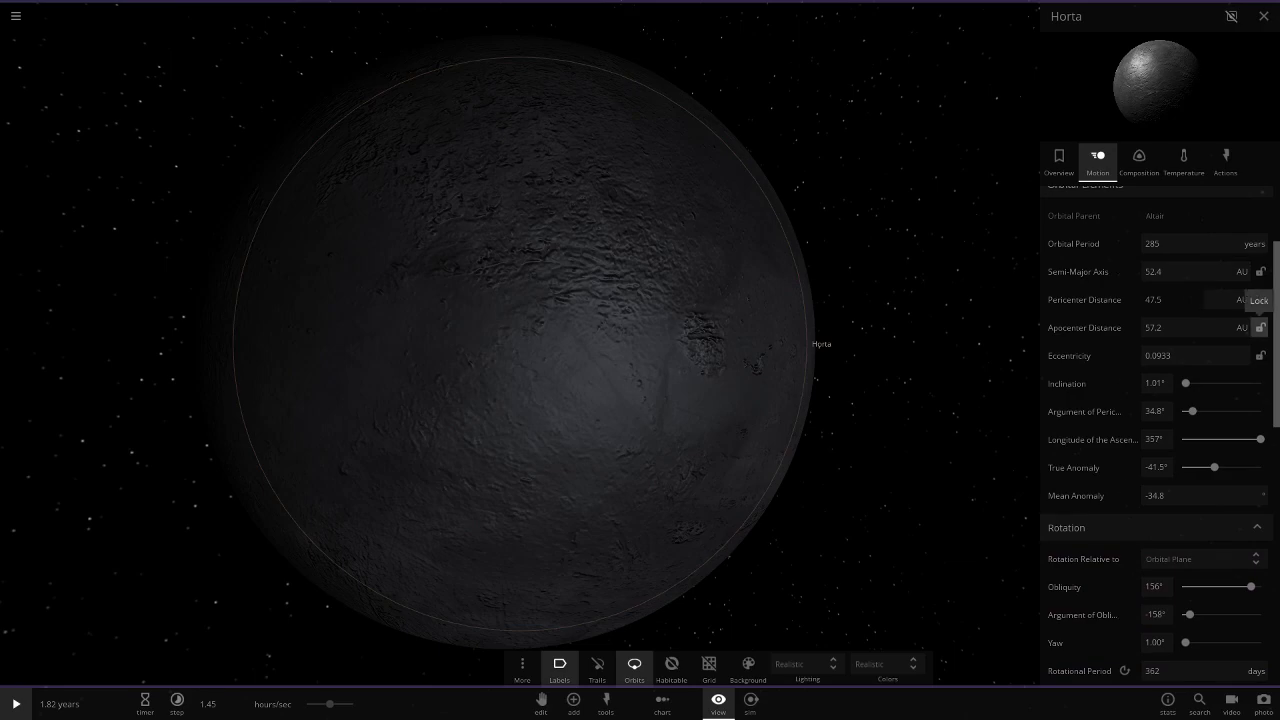
scroll(519, 343, down, 5)
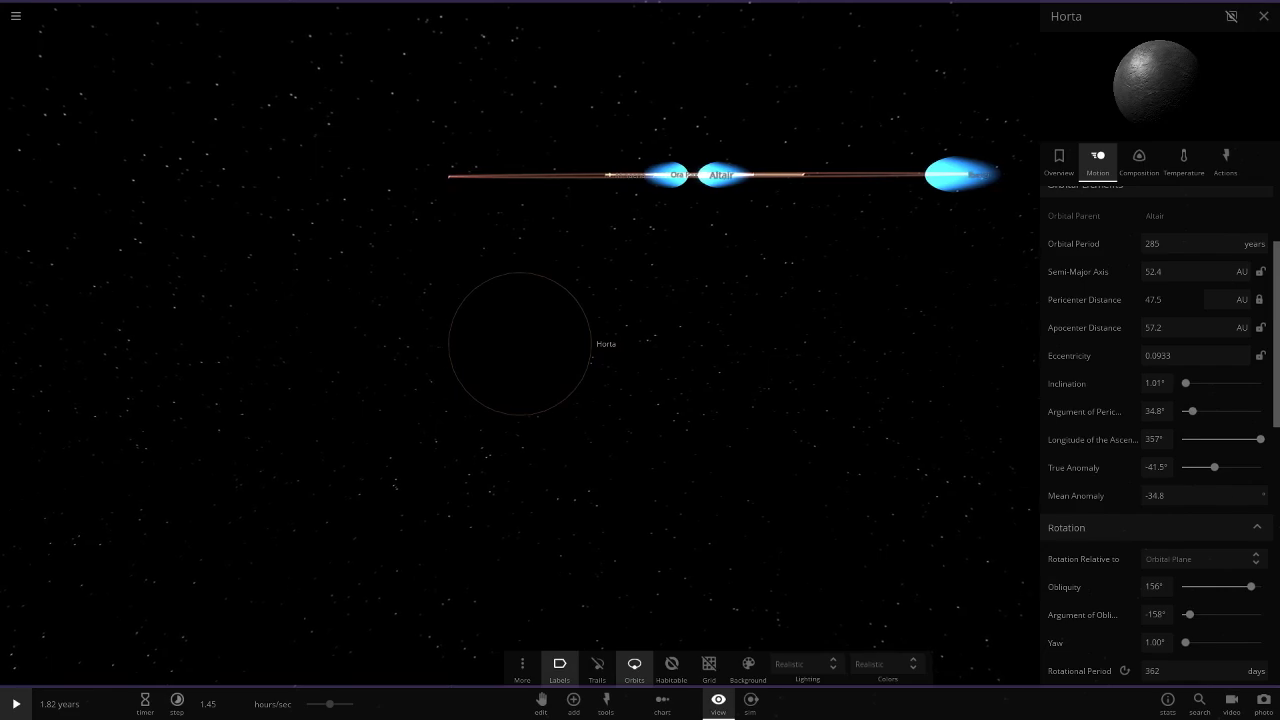
Step: Check Altair's overview properties, reselect Horta and bring its sunlit side into view
click(703, 175)
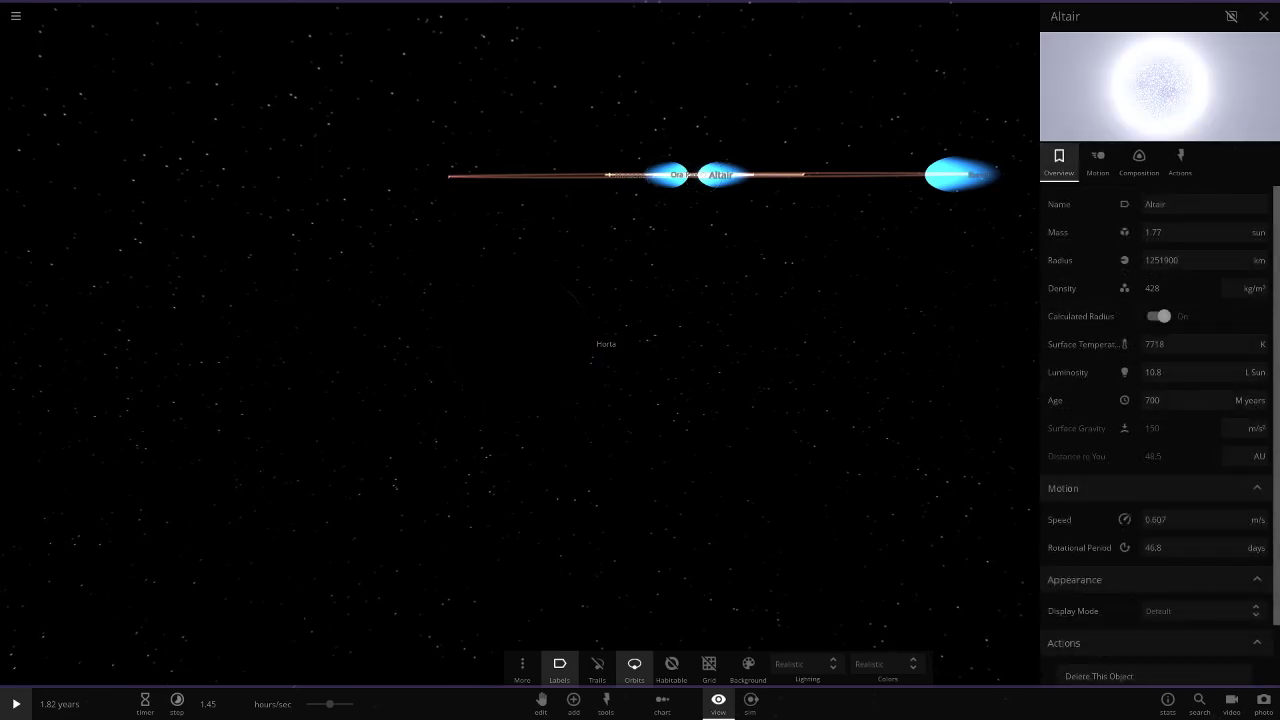
scroll(519, 343, up, 5)
click(519, 343)
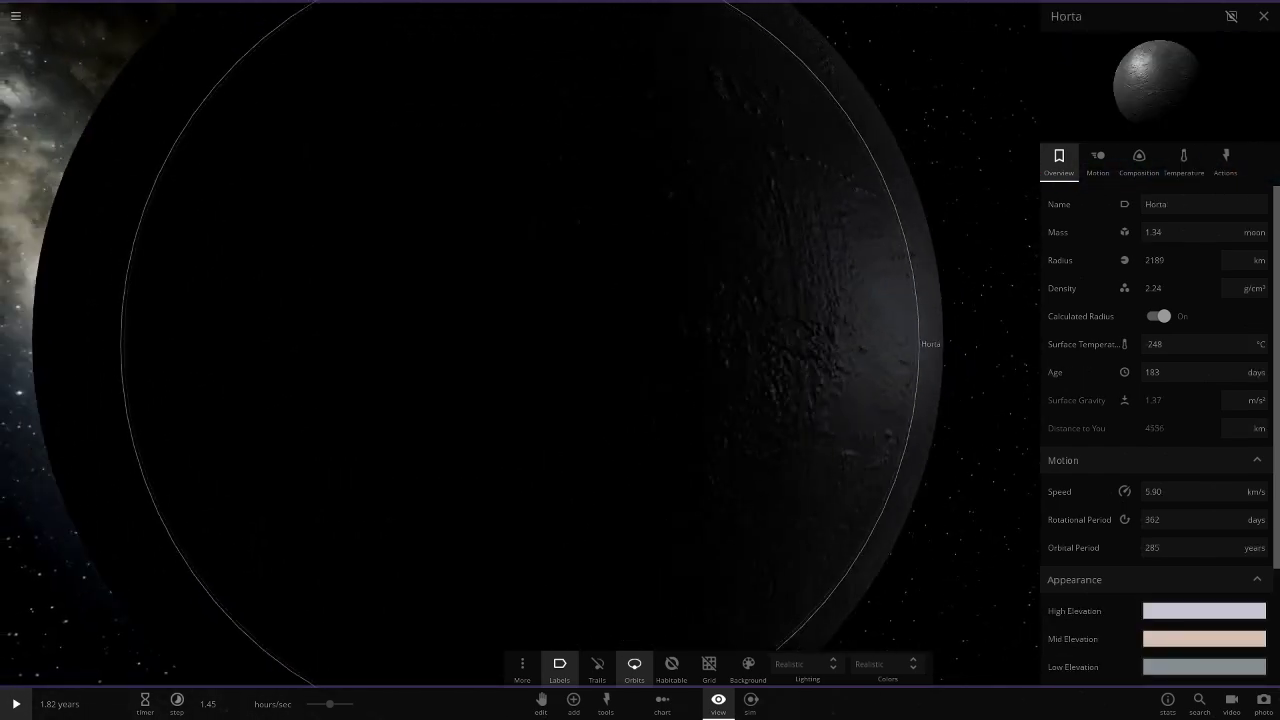
scroll(519, 343, down, 2)
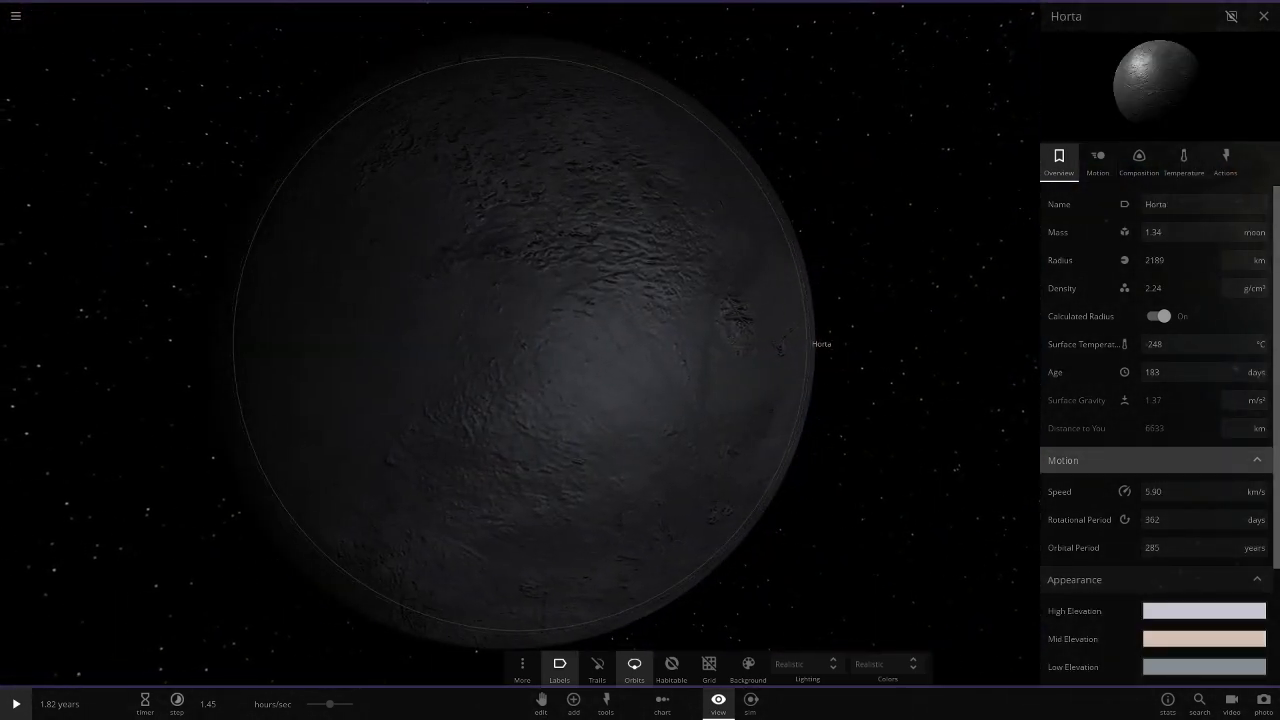
Step: Review Horta's temperature, atmosphere, material composition, comparison and magnetic field data, and return to its overview
click(1184, 160)
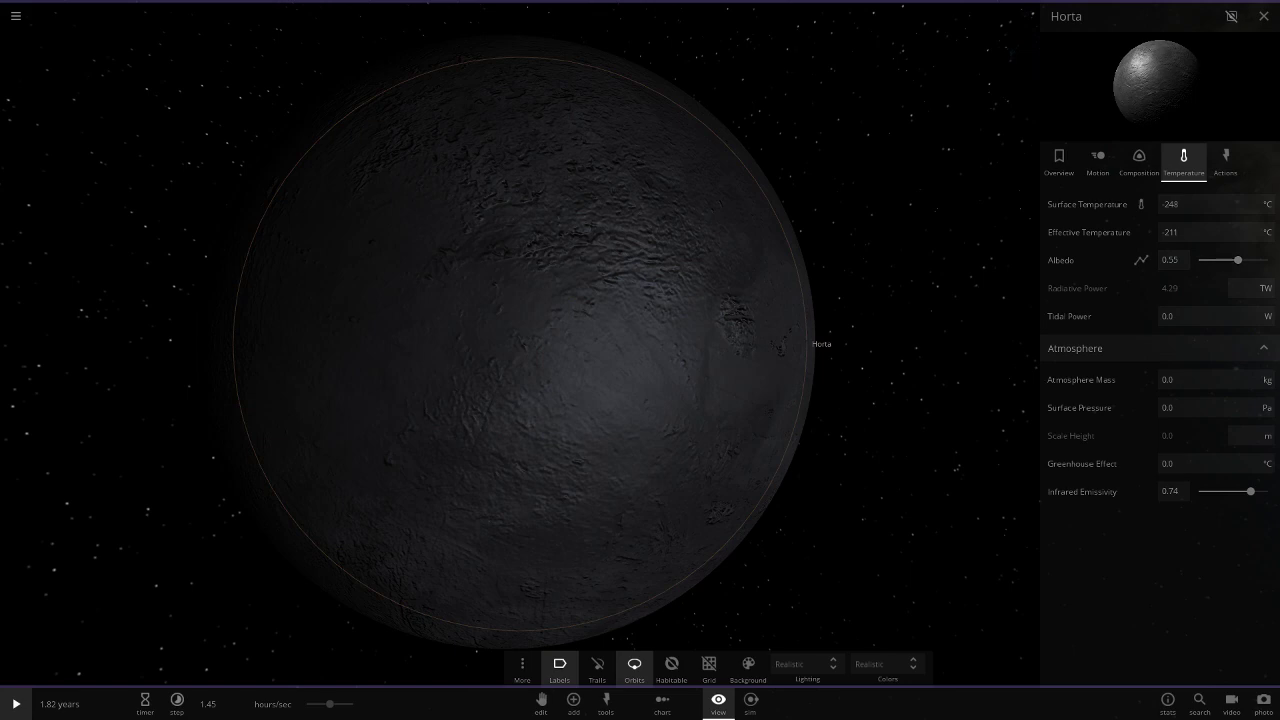
click(1139, 160)
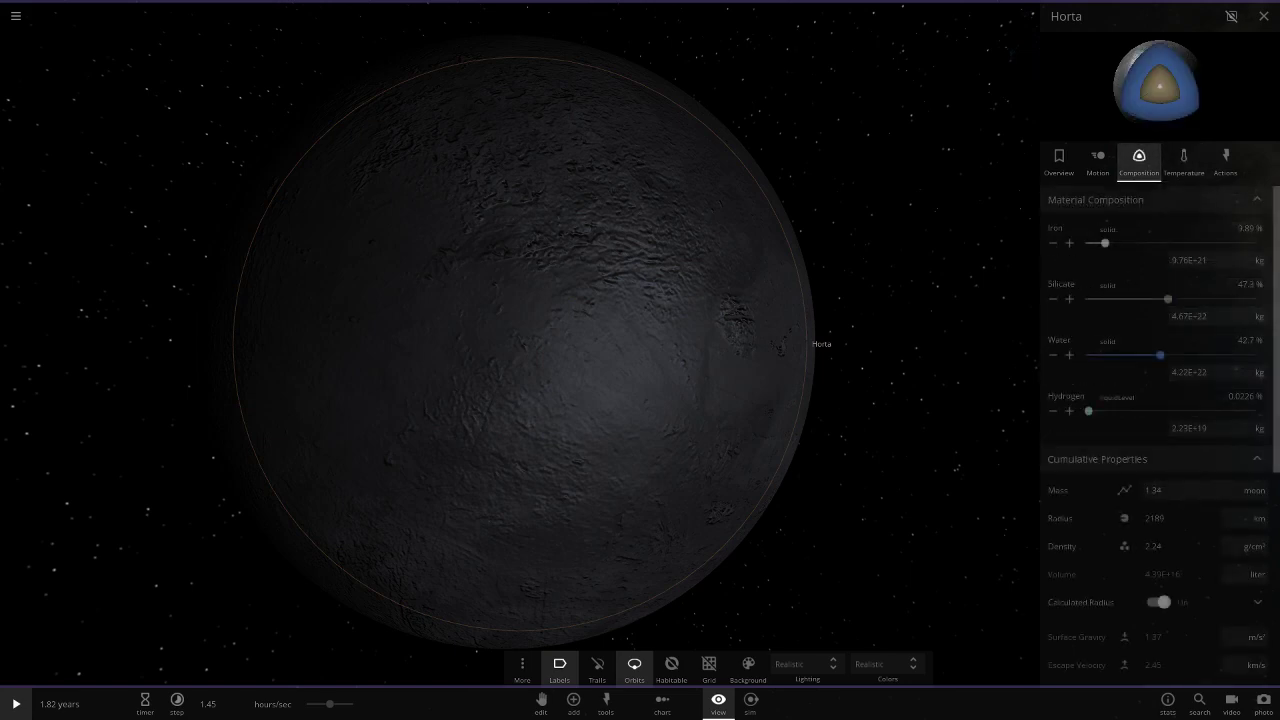
scroll(1160, 436, down, 8)
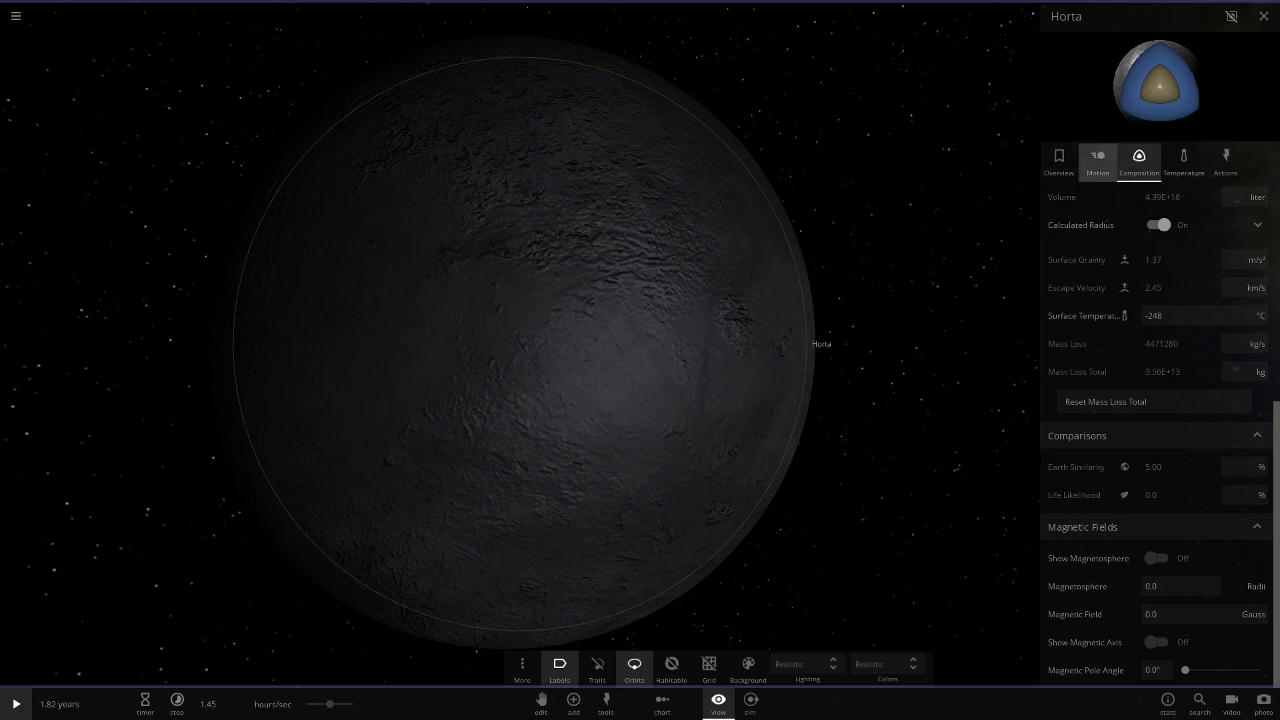
click(1059, 160)
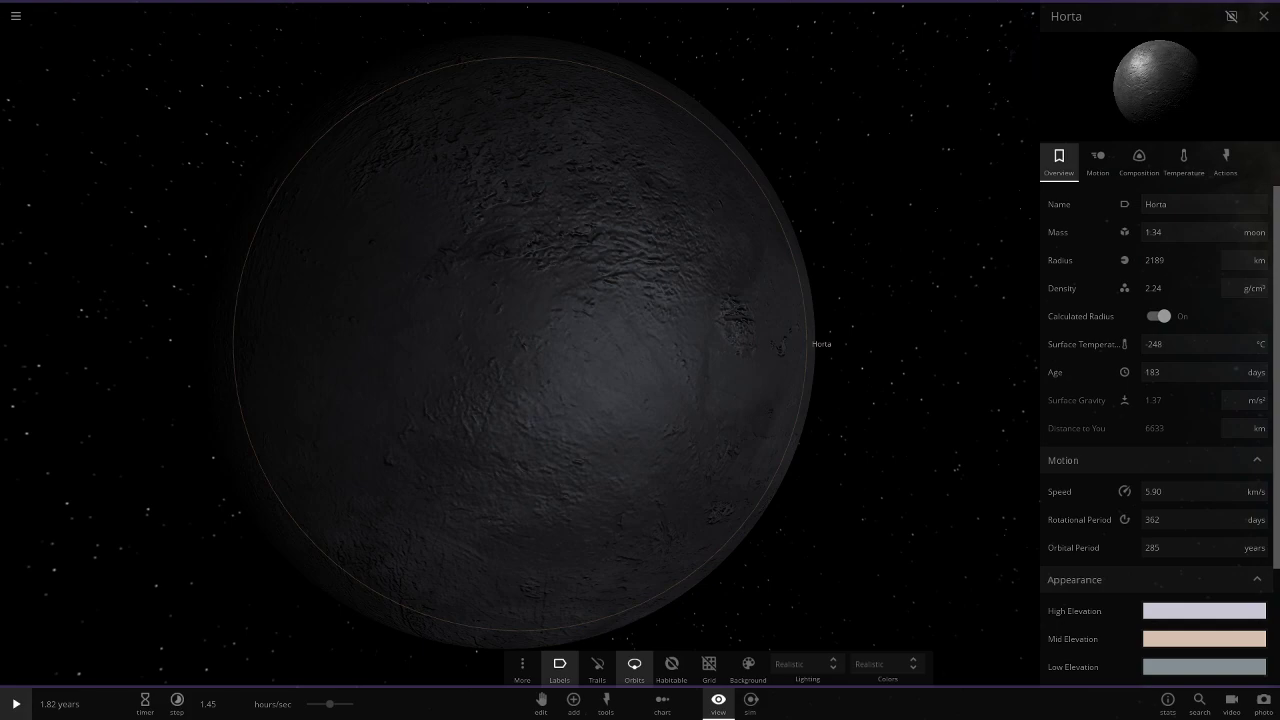
Step: Examine Horta's orbit around the whole Altair system and hide the view options
scroll(520, 343, down, 15)
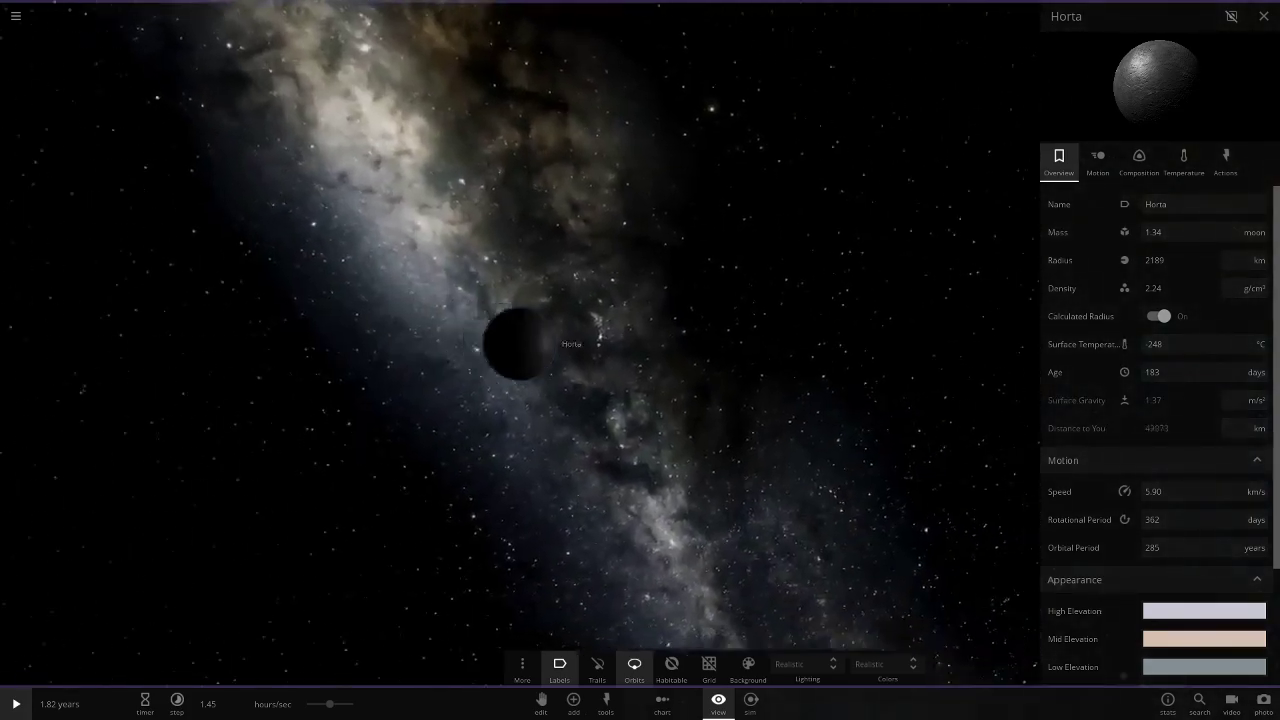
scroll(886, 575, down, 10)
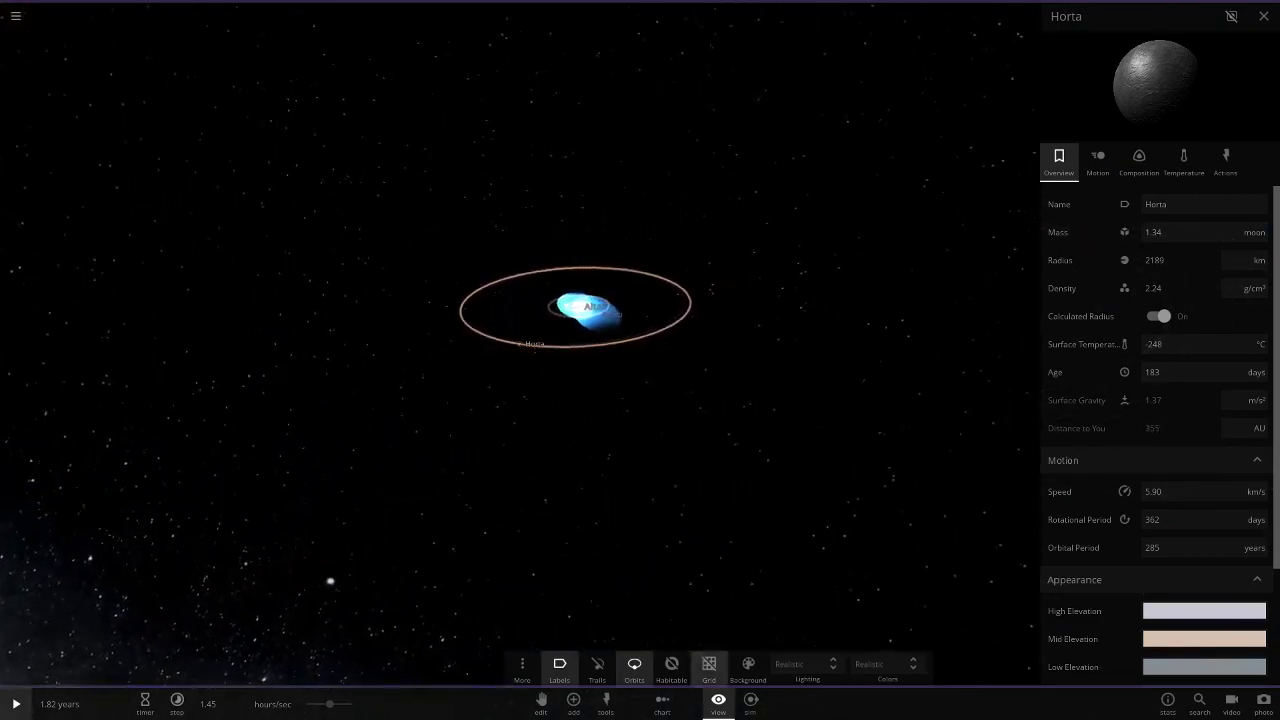
click(718, 704)
scroll(520, 343, up, 8)
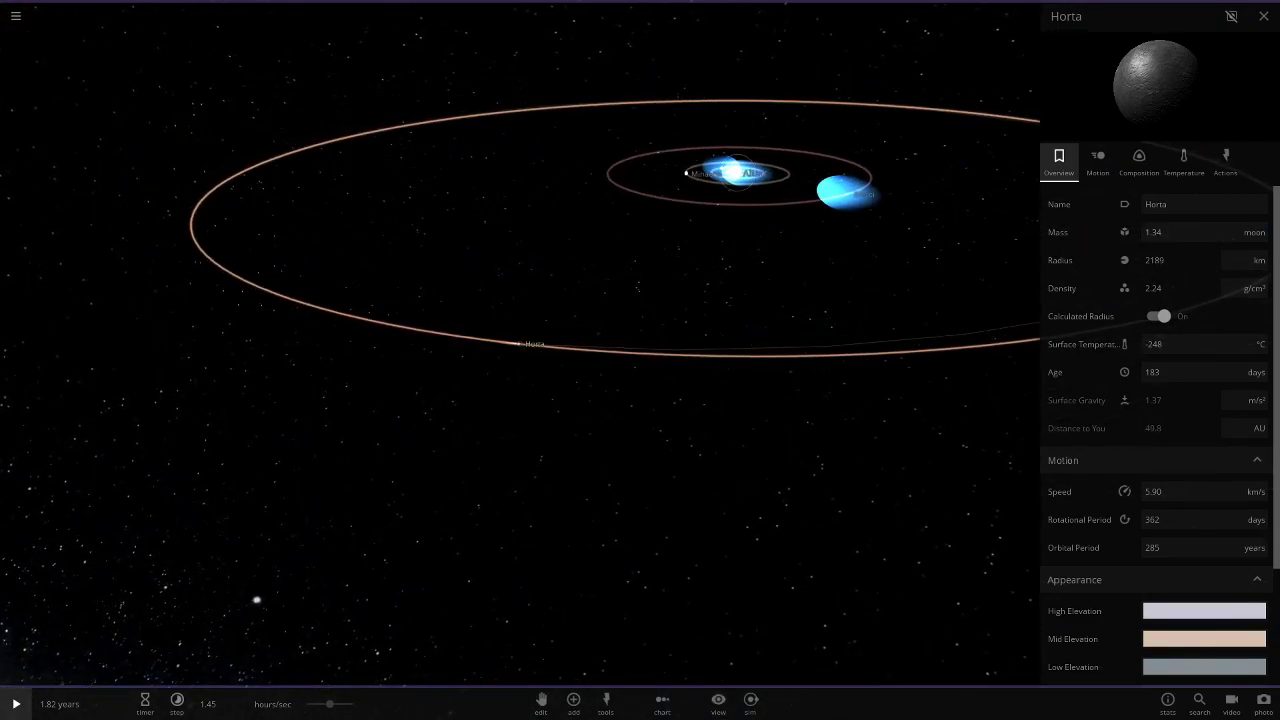
Step: Center the view on Altair and inspect the orbits of the inner planets from Mrius Tun out to Minaena
double_click(742, 165)
scroll(640, 342, up, 12)
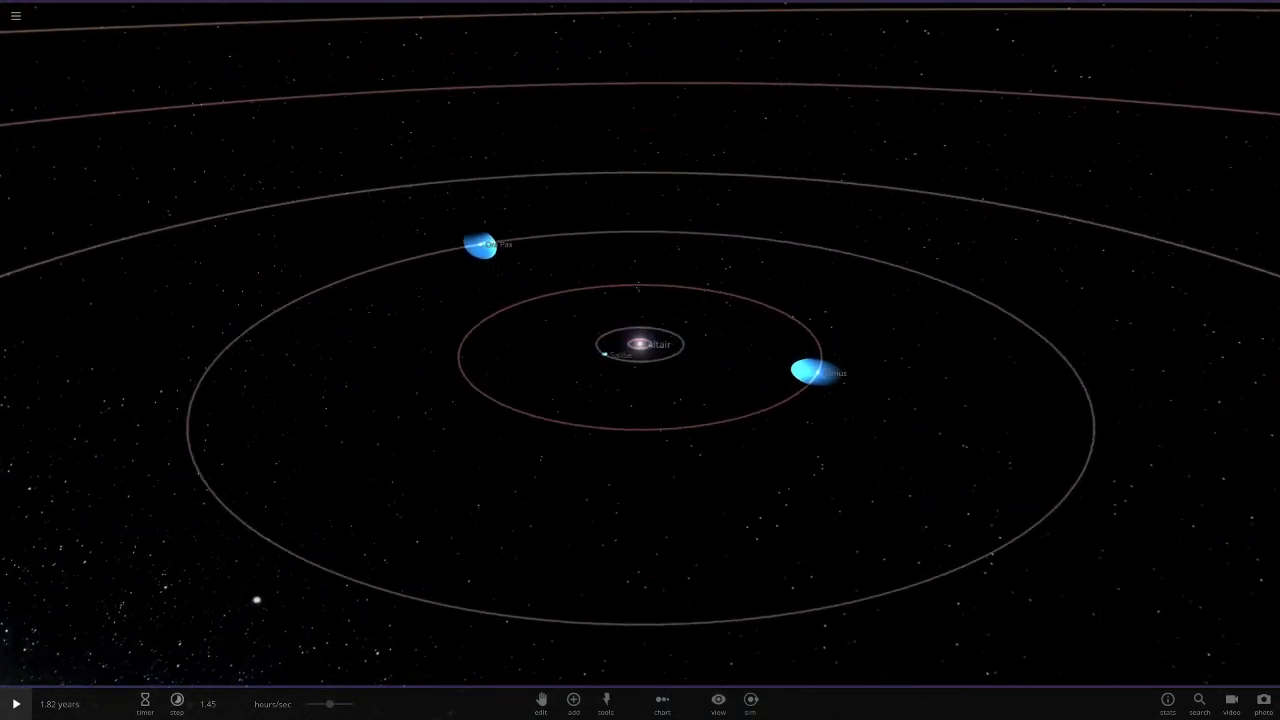
scroll(640, 342, down, 3)
scroll(640, 342, down, 6)
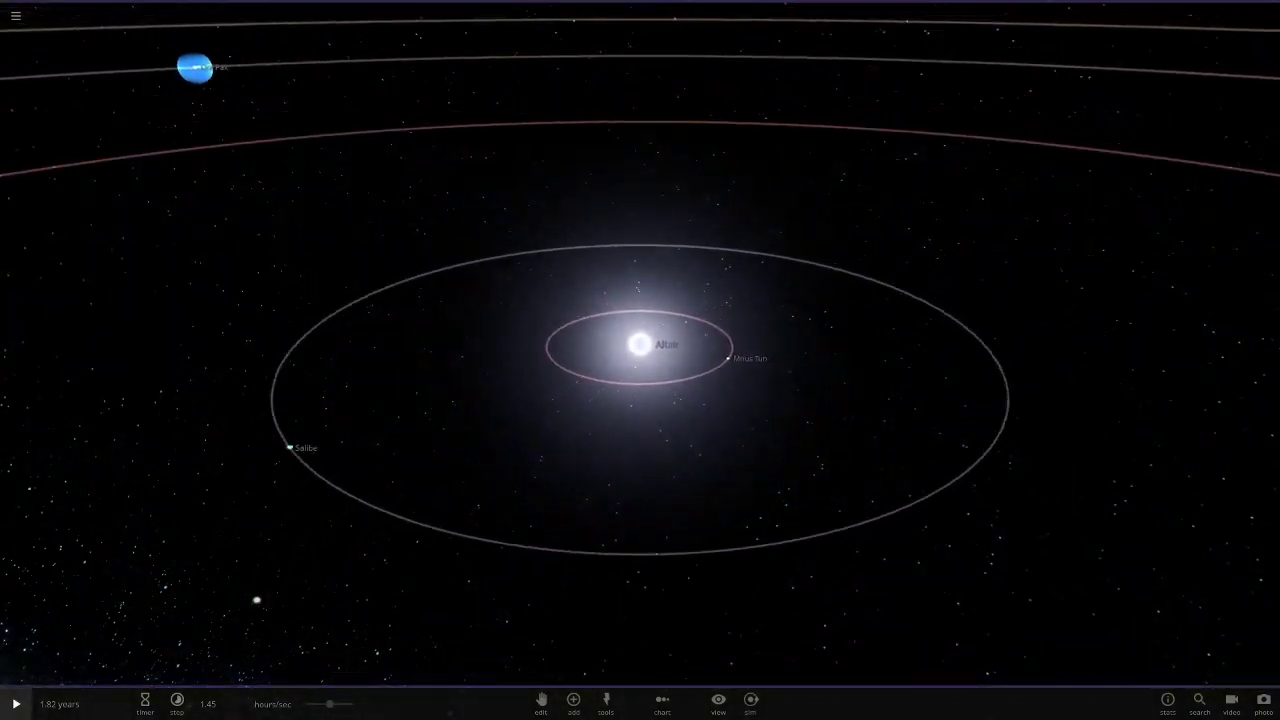
drag(640, 342, 370, 380)
scroll(640, 342, down, 3)
scroll(640, 342, down, 3)
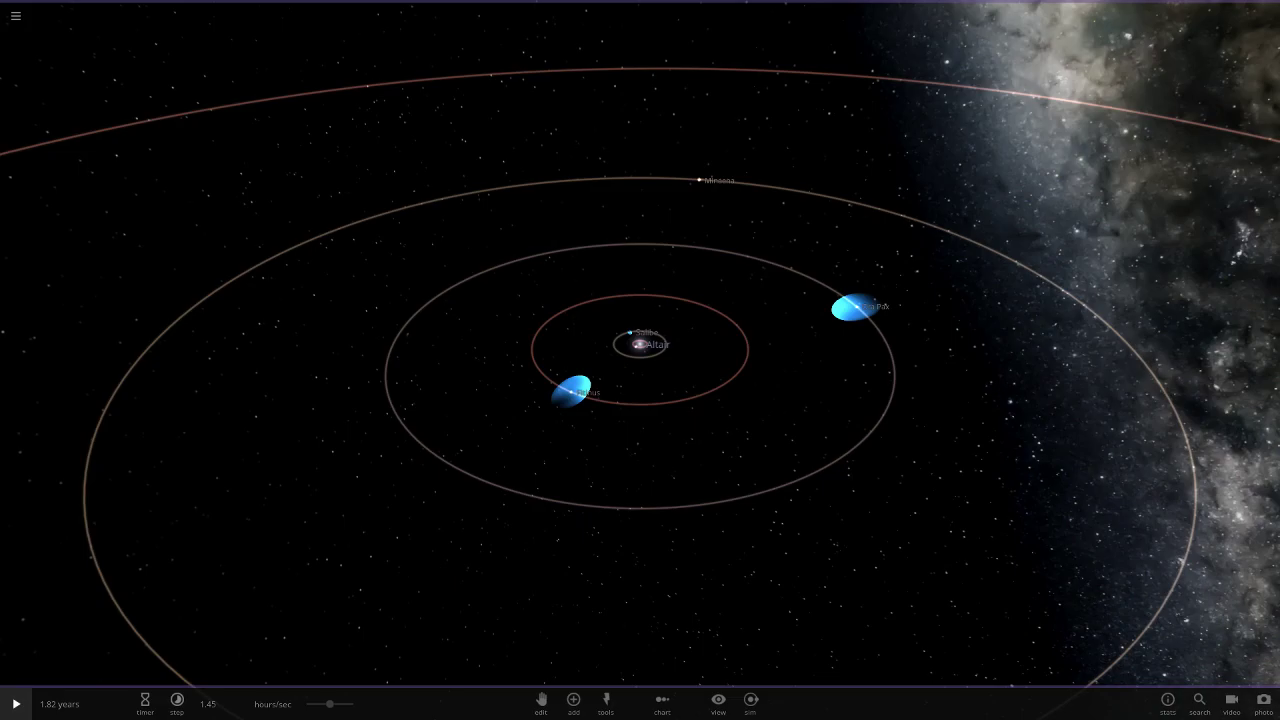
Step: Inspect the star Altair up close, and view the surrounding planetary orbits edge-on and from above
scroll(640, 344, up, 10)
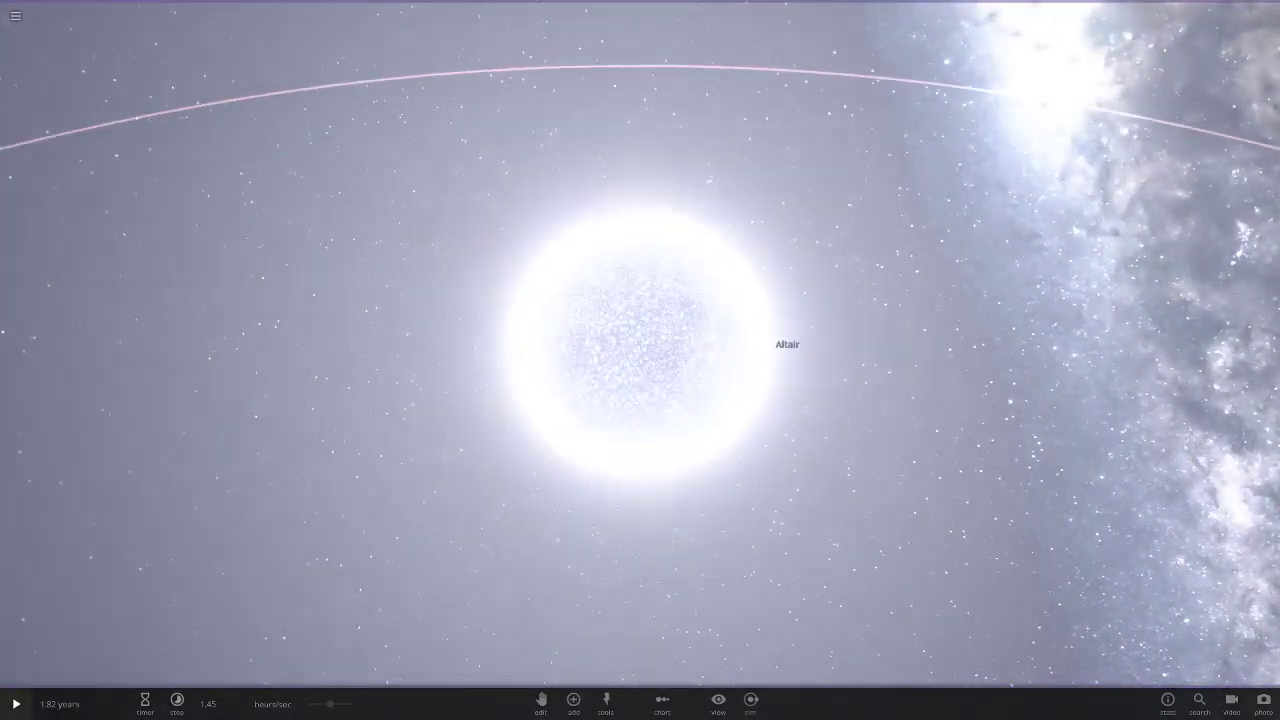
scroll(640, 344, down, 3)
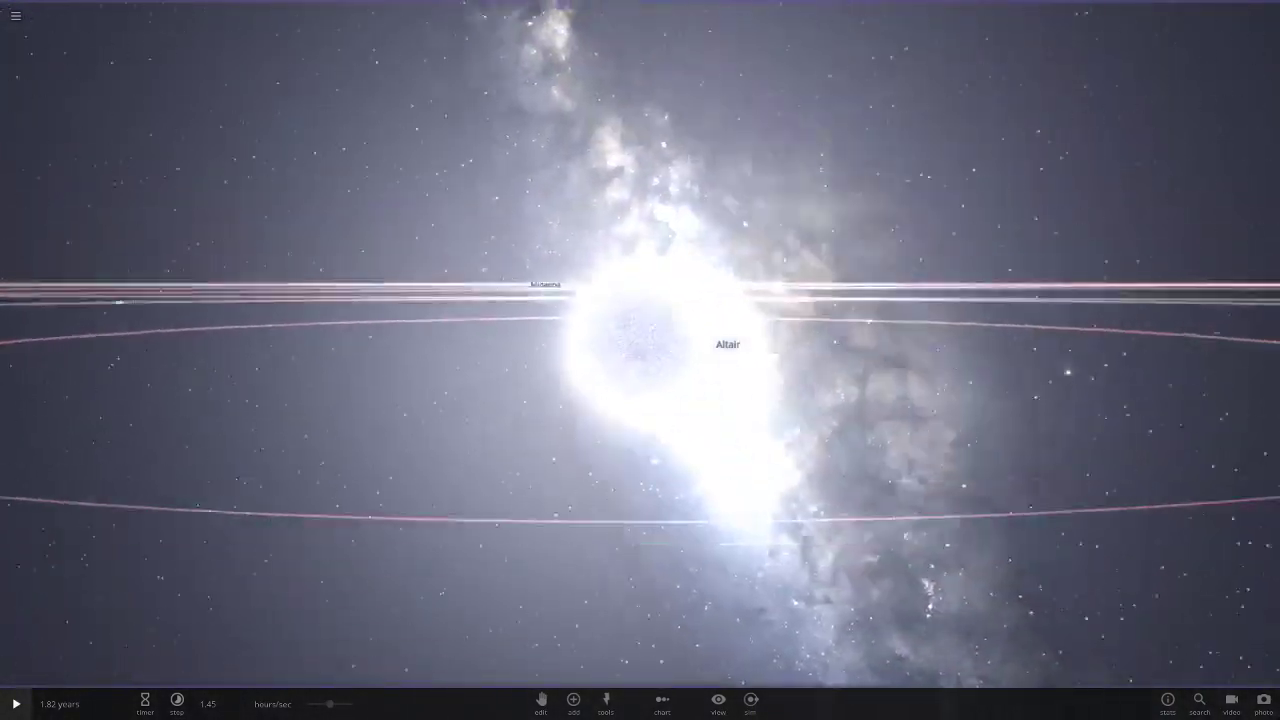
scroll(640, 344, up, 3)
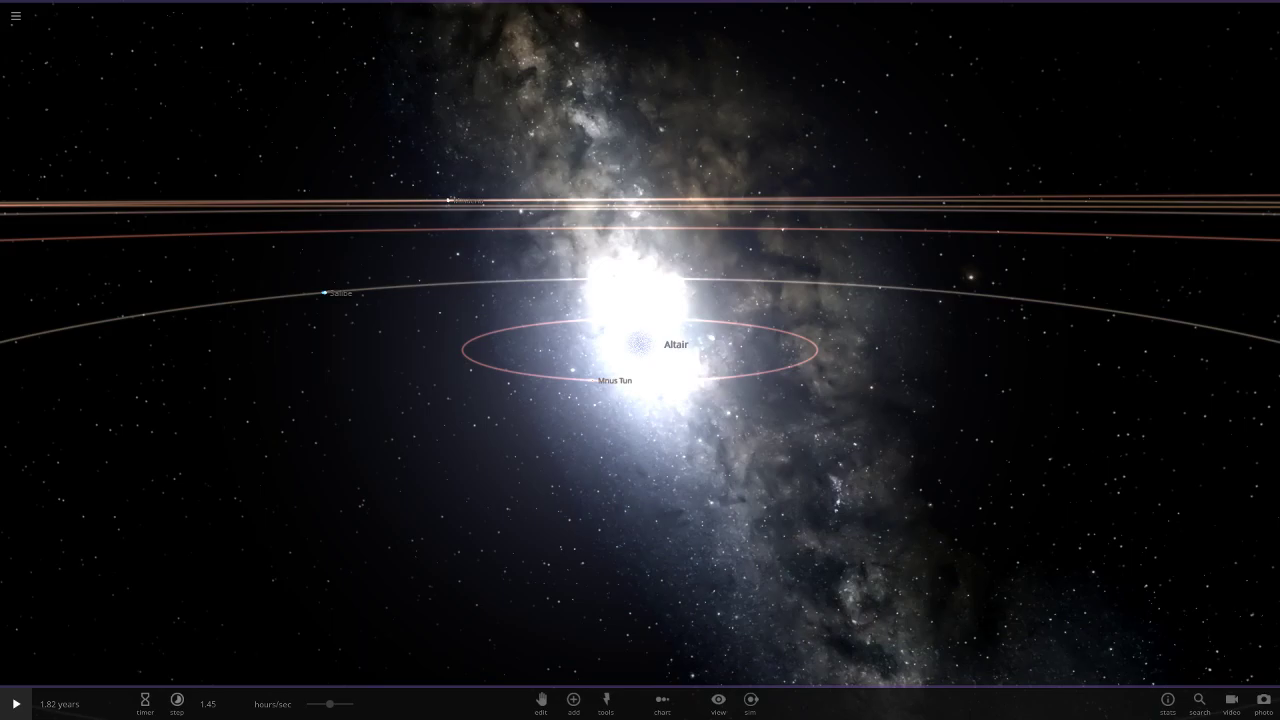
scroll(640, 360, up, 3)
scroll(640, 360, down, 6)
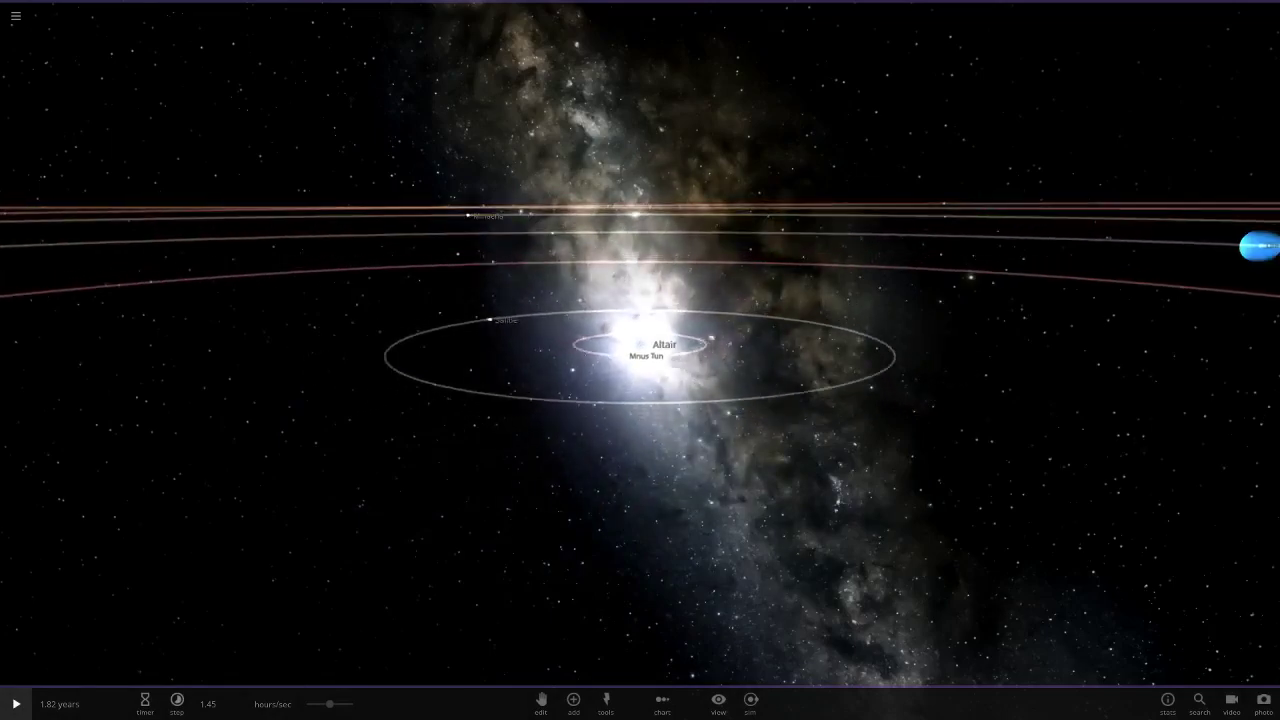
drag(640, 360, 642, 460)
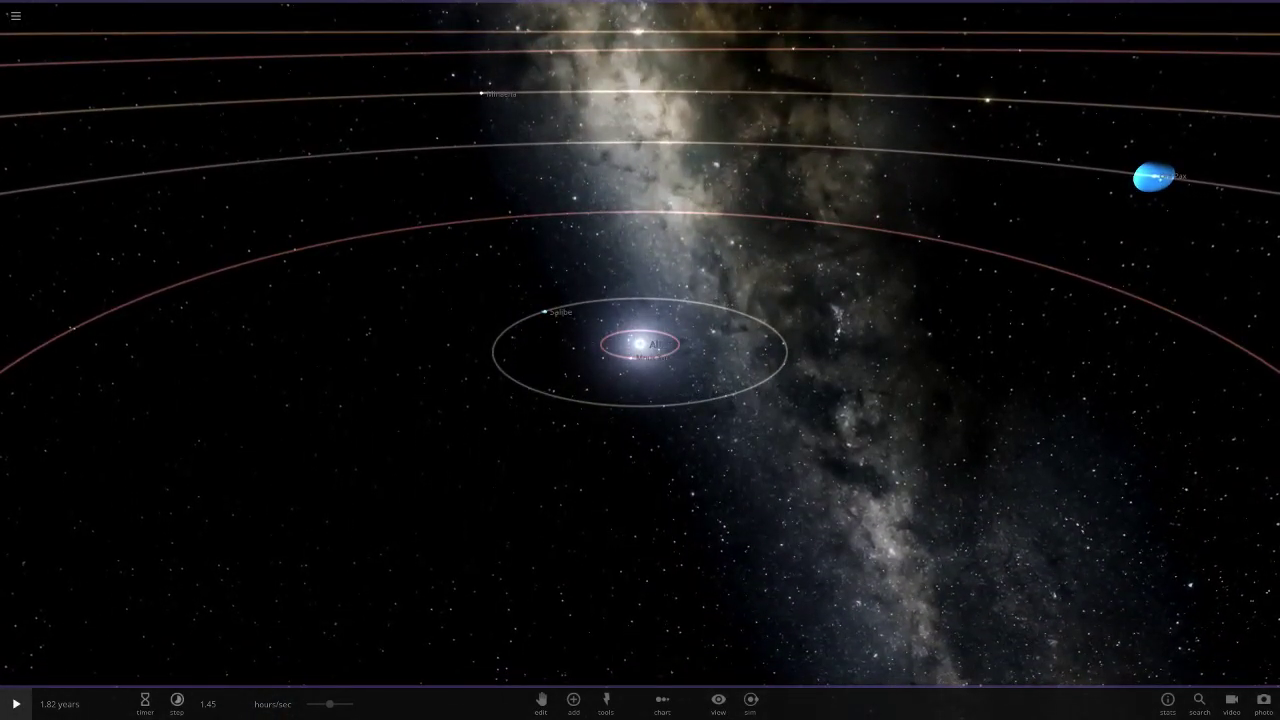